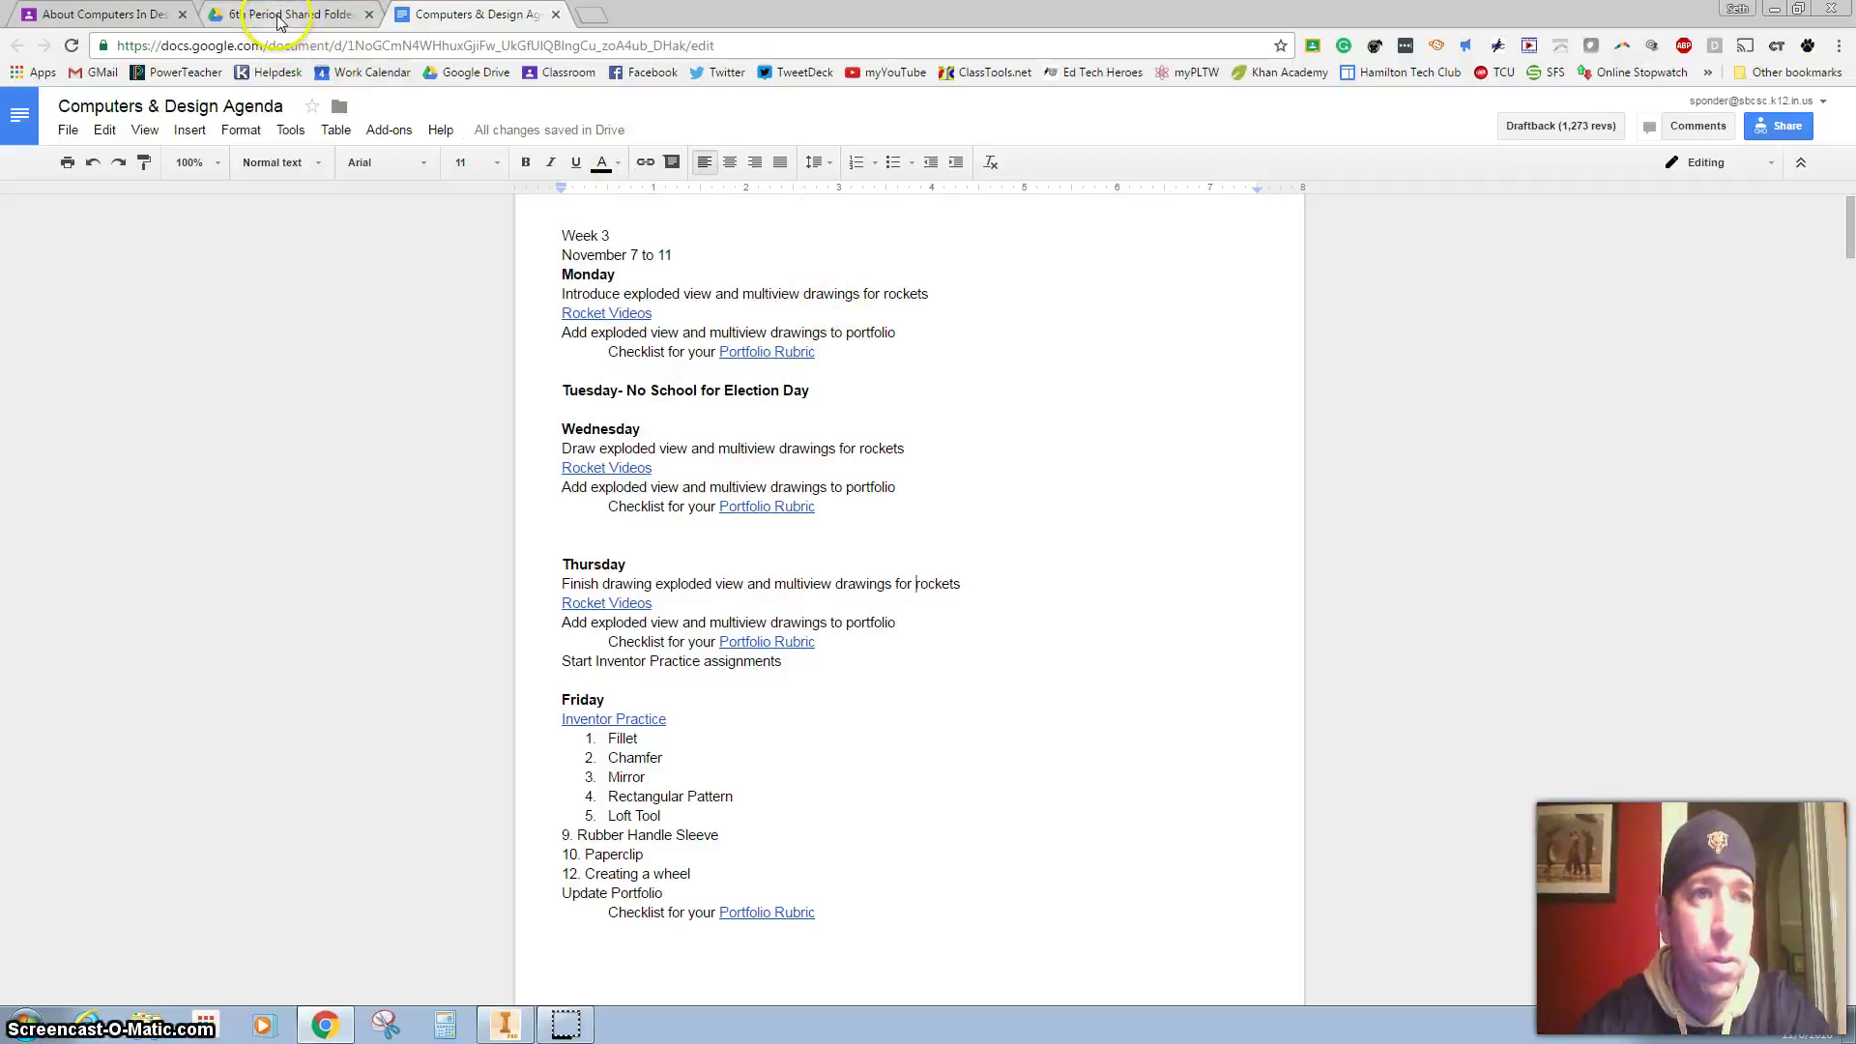
- From the Computers In Design class About page, open the 6th Period Shared Folder in Google Drive
{"action": "left_click", "coordinate": [89, 15]}
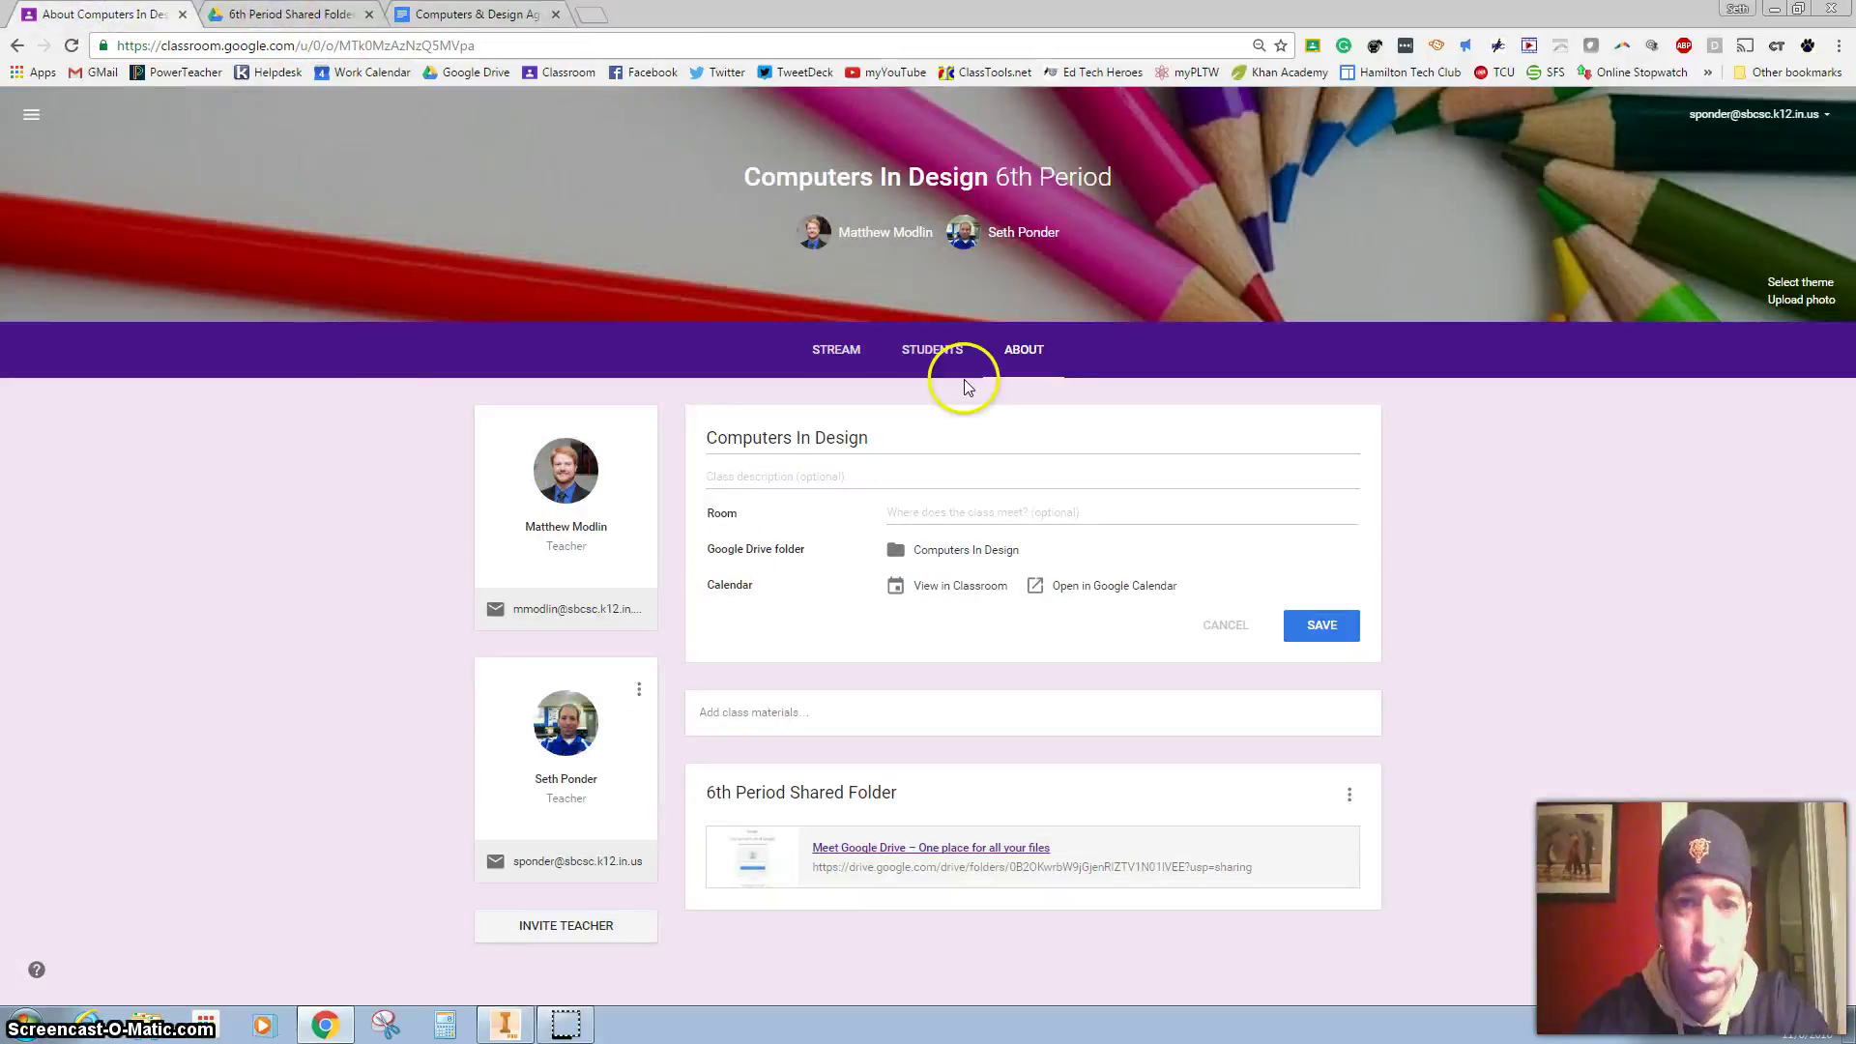
{"action": "left_click", "coordinate": [1026, 361]}
{"action": "left_click", "coordinate": [838, 349]}
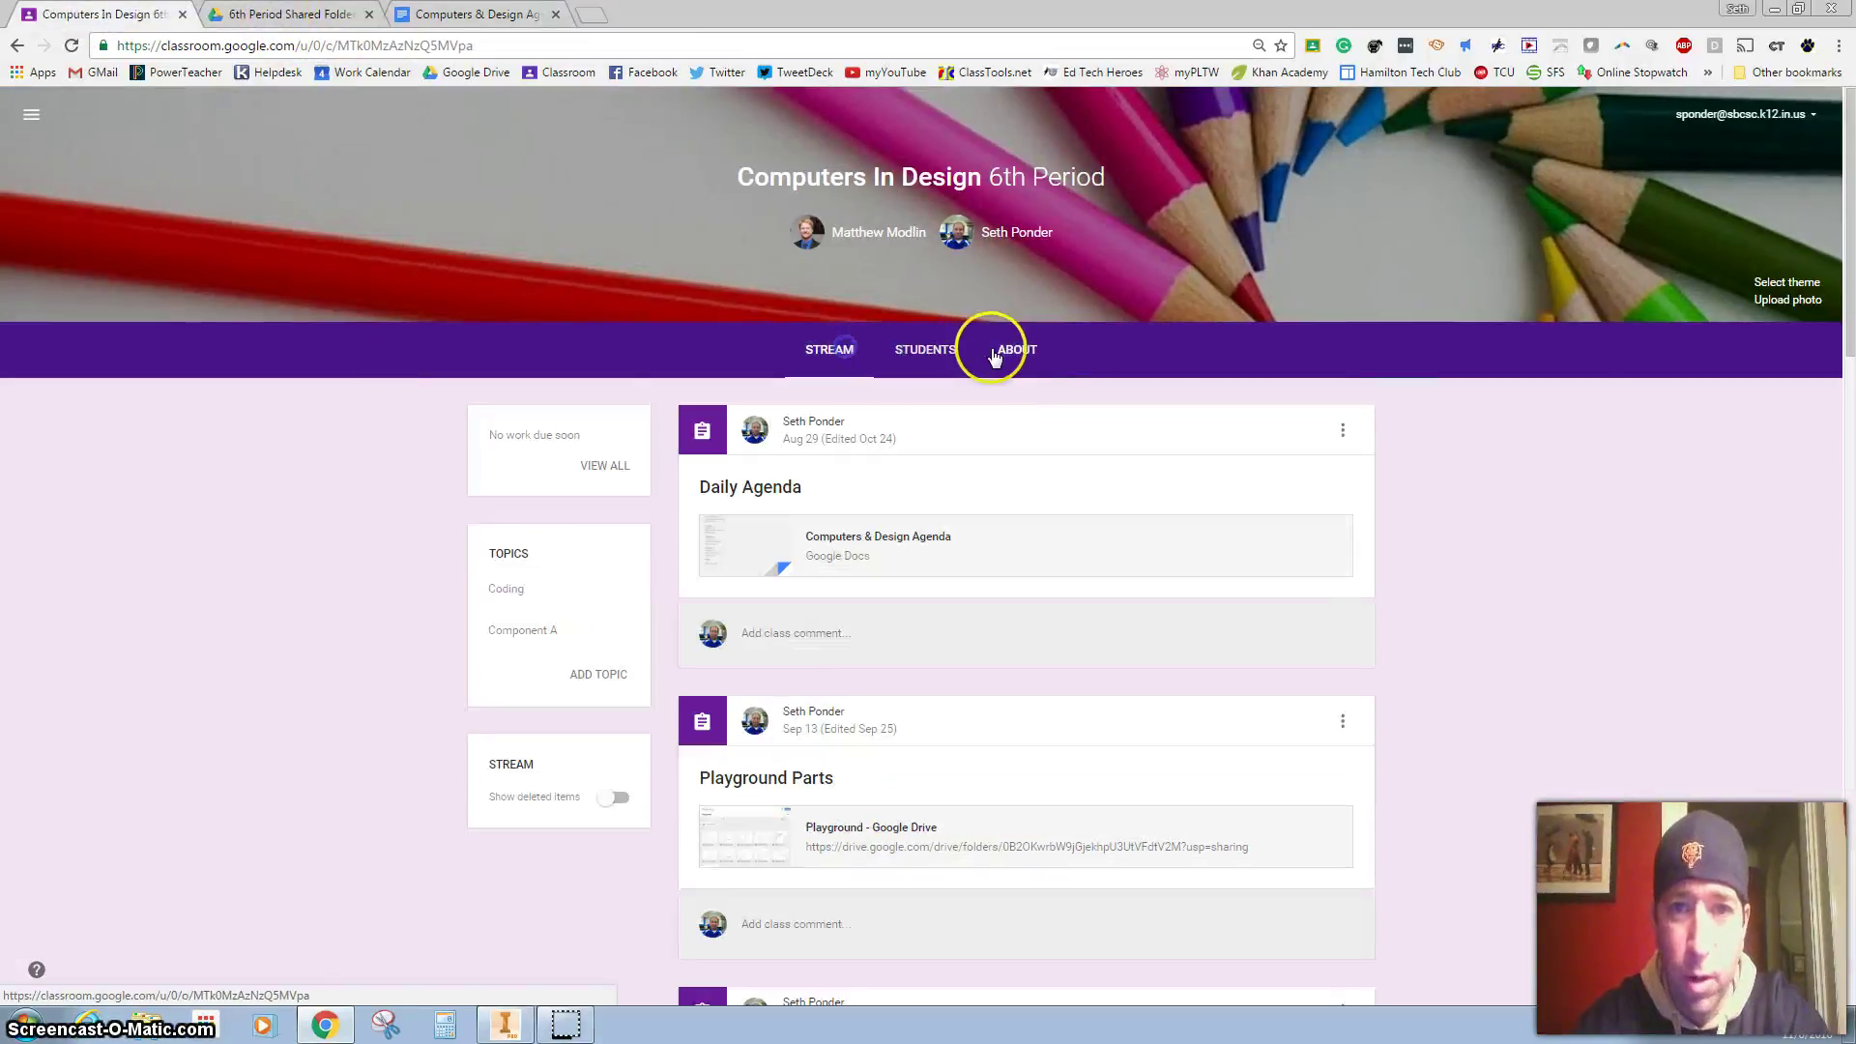
{"action": "left_click", "coordinate": [1010, 349]}
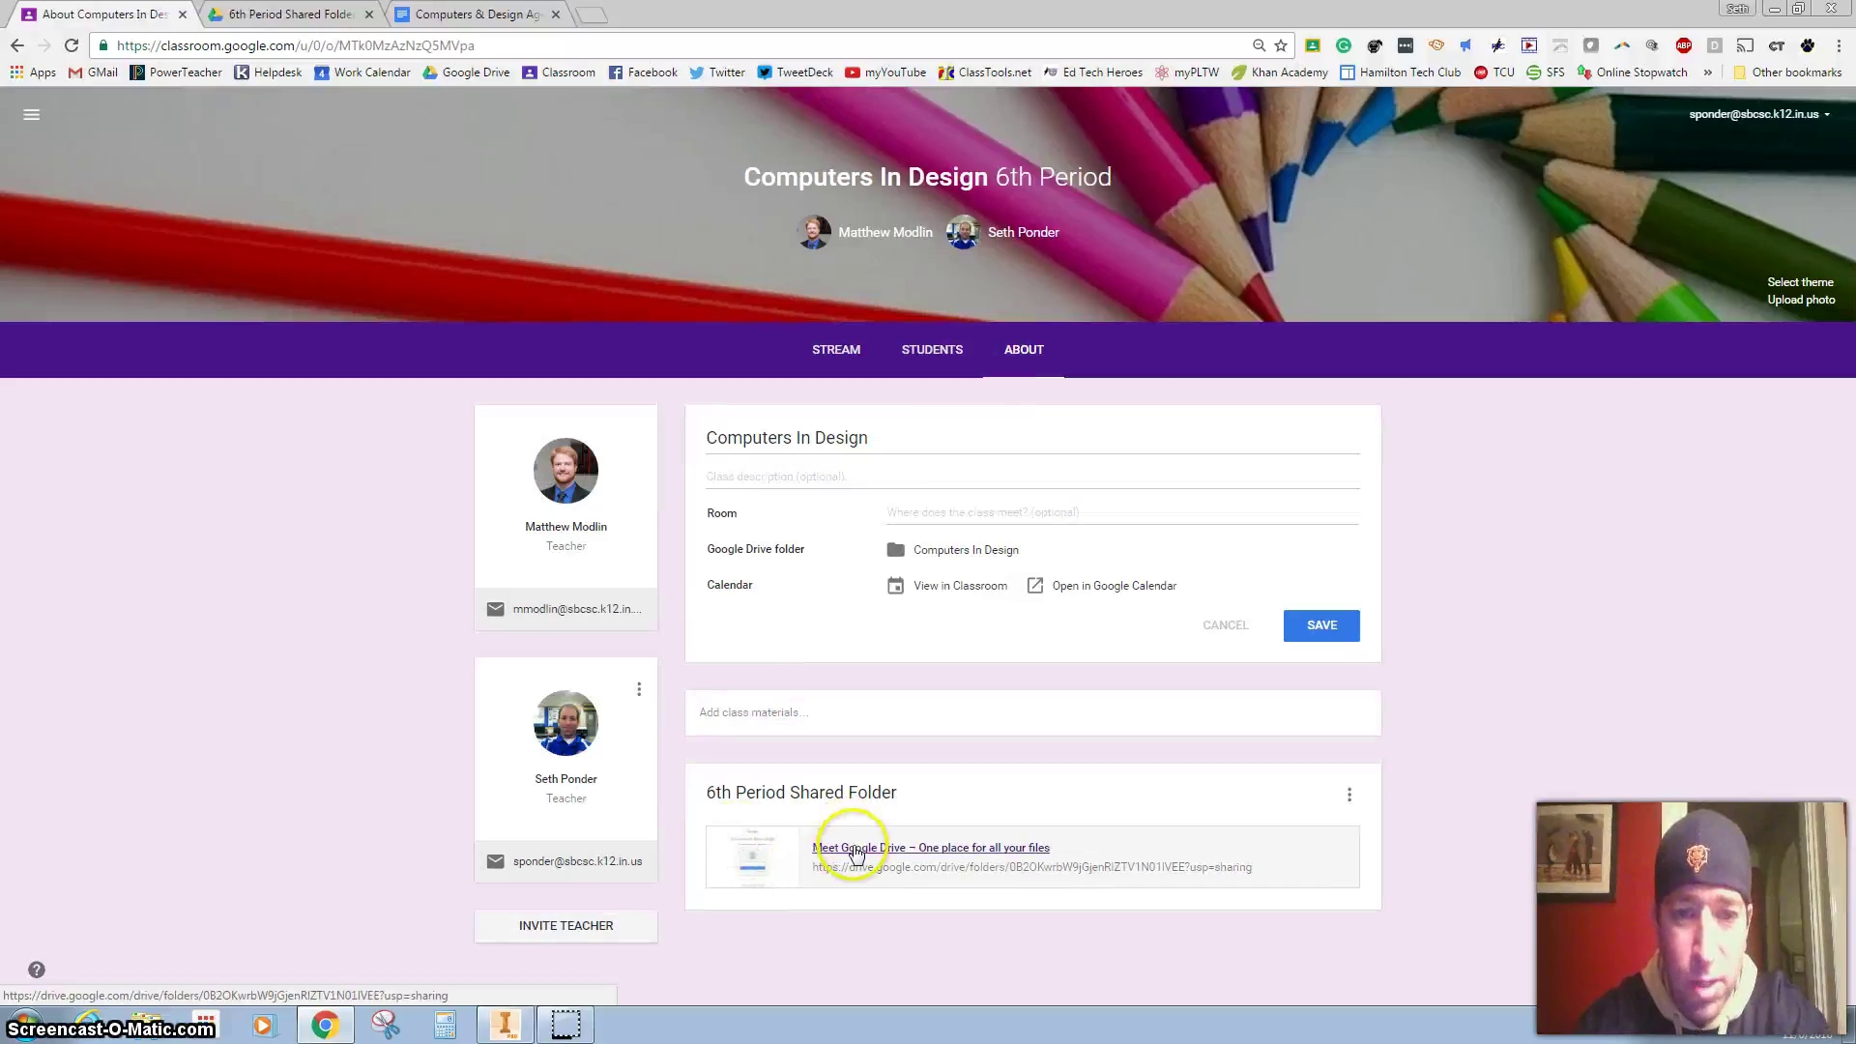
{"action": "left_click", "coordinate": [858, 849]}
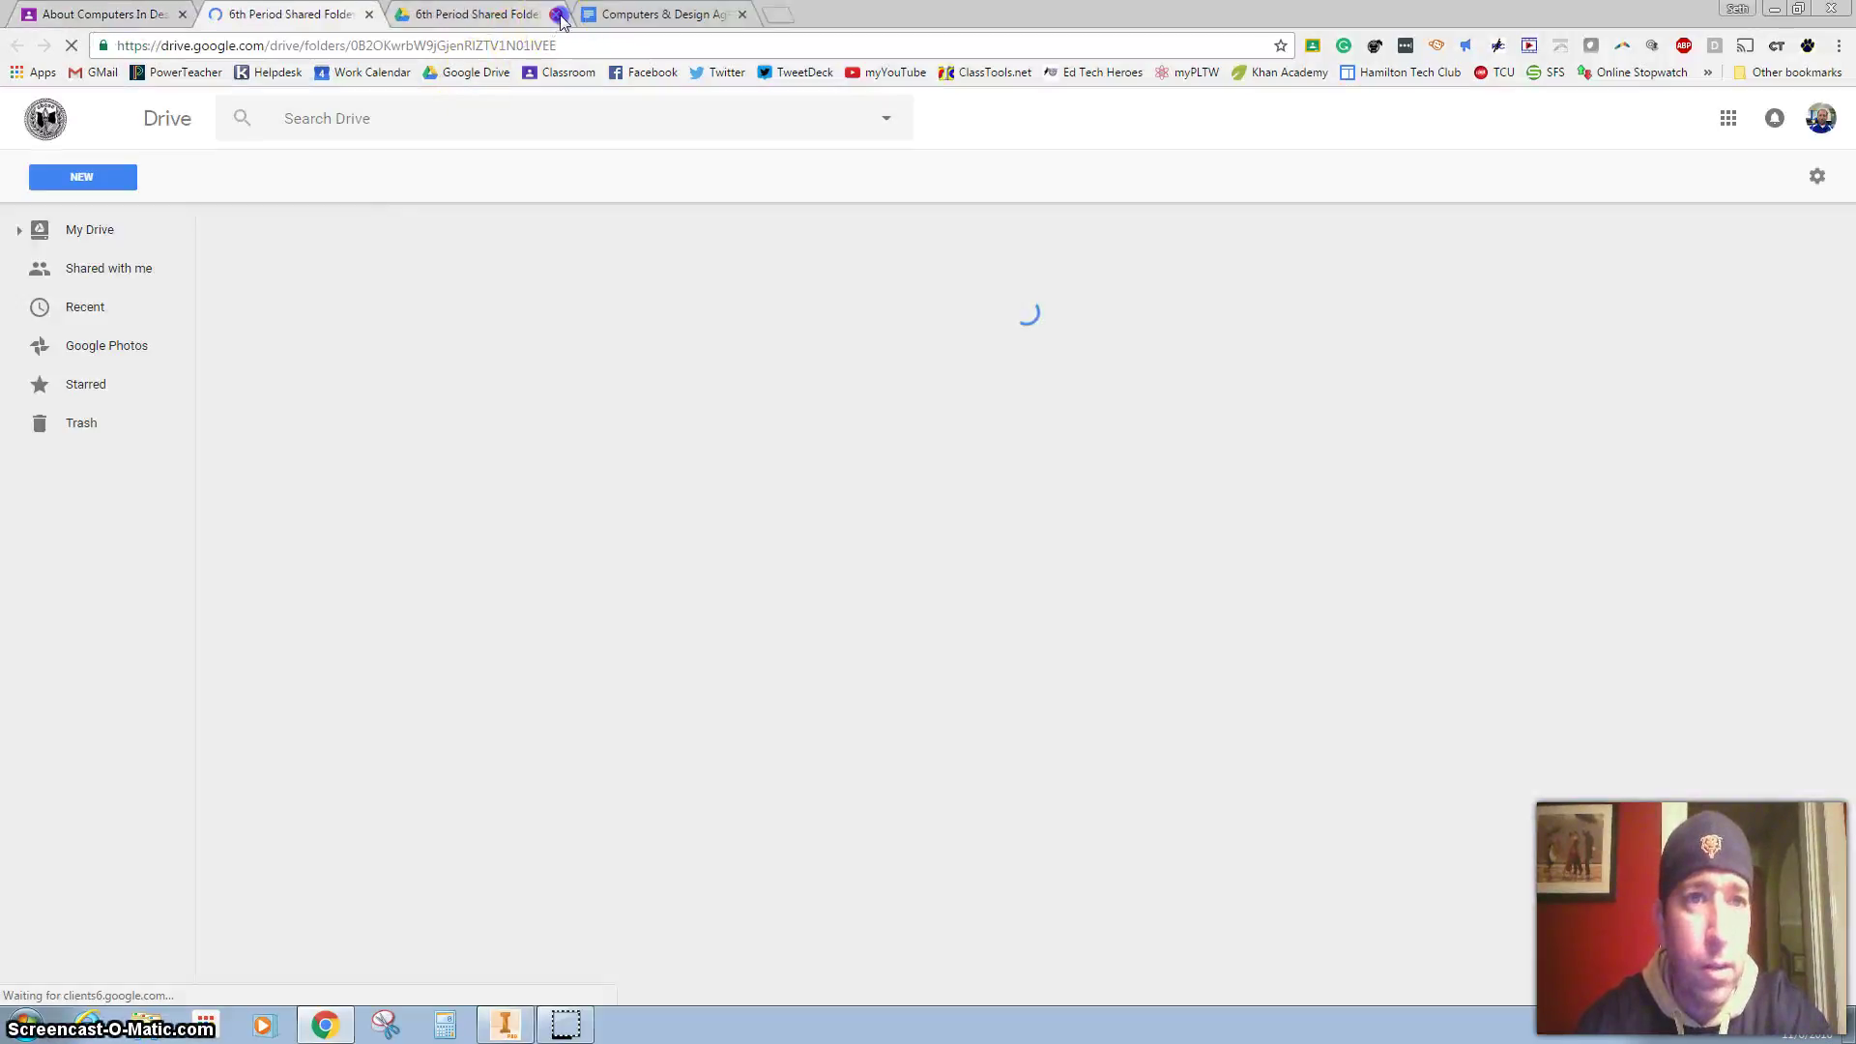
- Download RHS Drawing Sheet- Template 2016.idw from the shared folder and open it in Inventor
{"action": "left_click", "coordinate": [555, 14]}
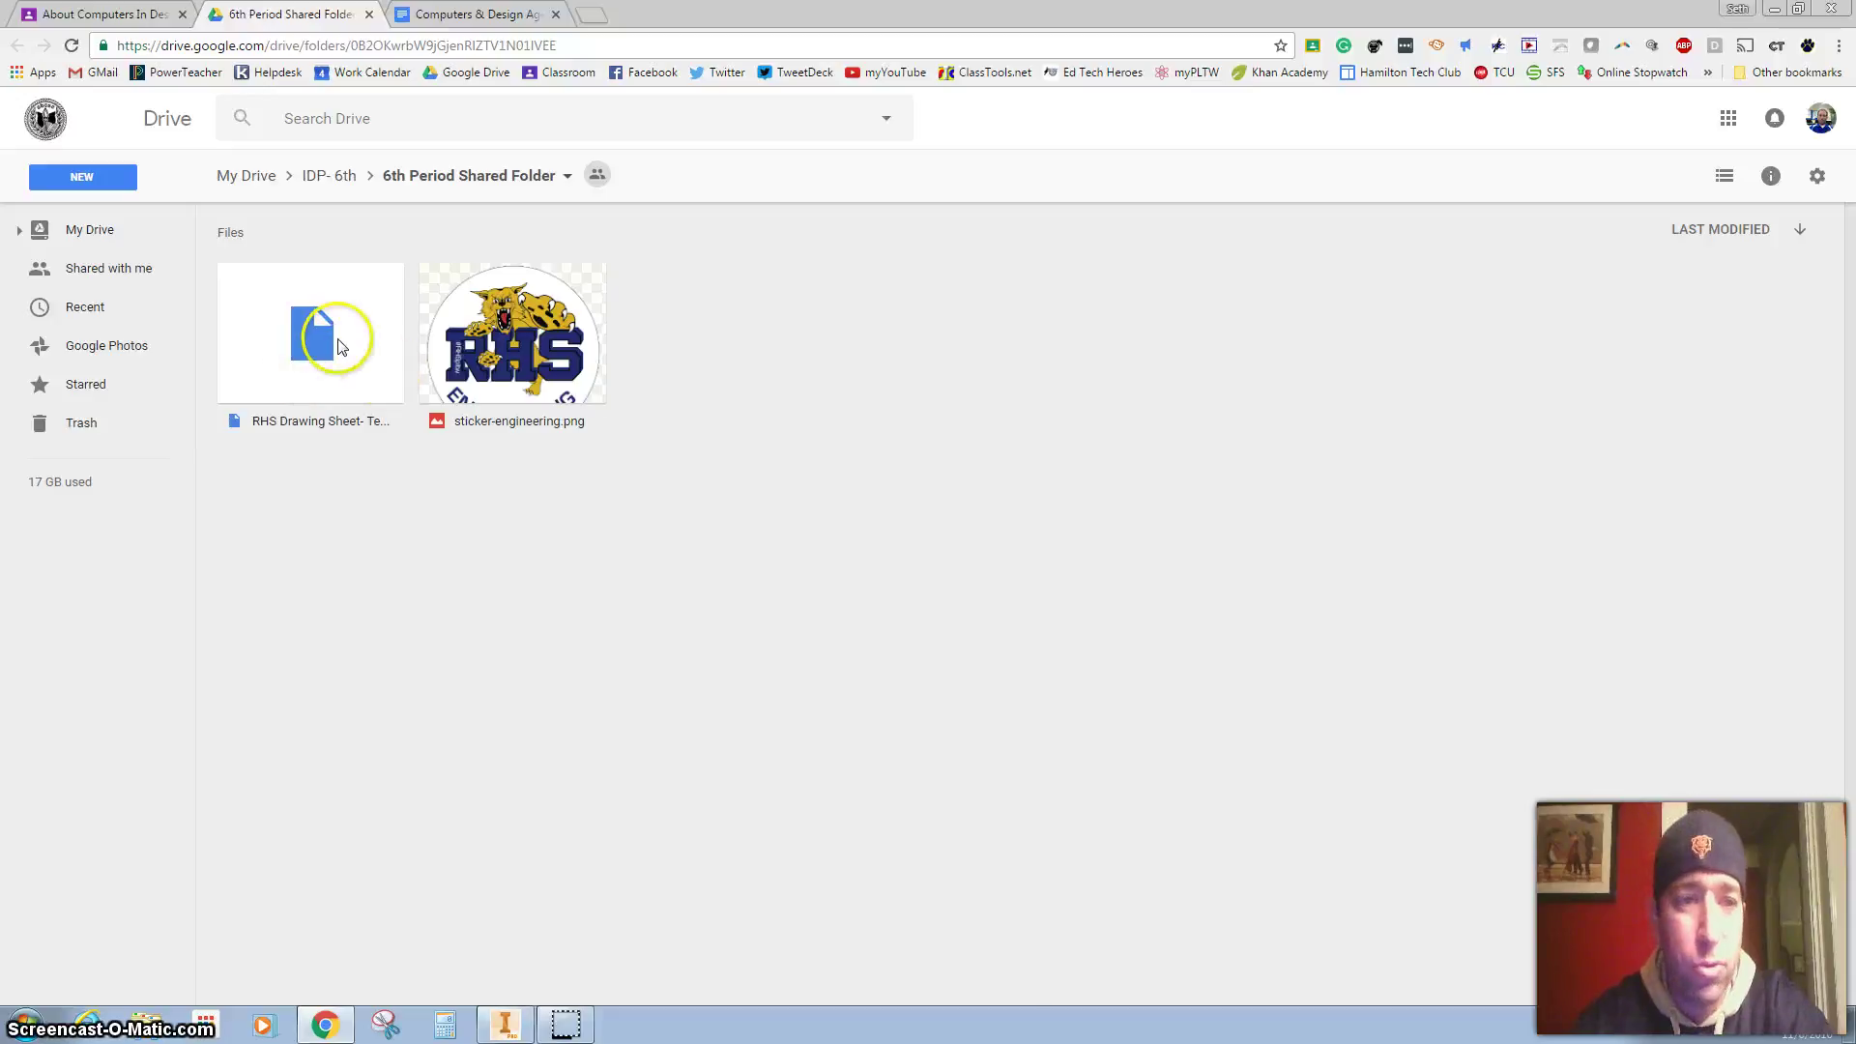
{"action": "double_click", "coordinate": [339, 346]}
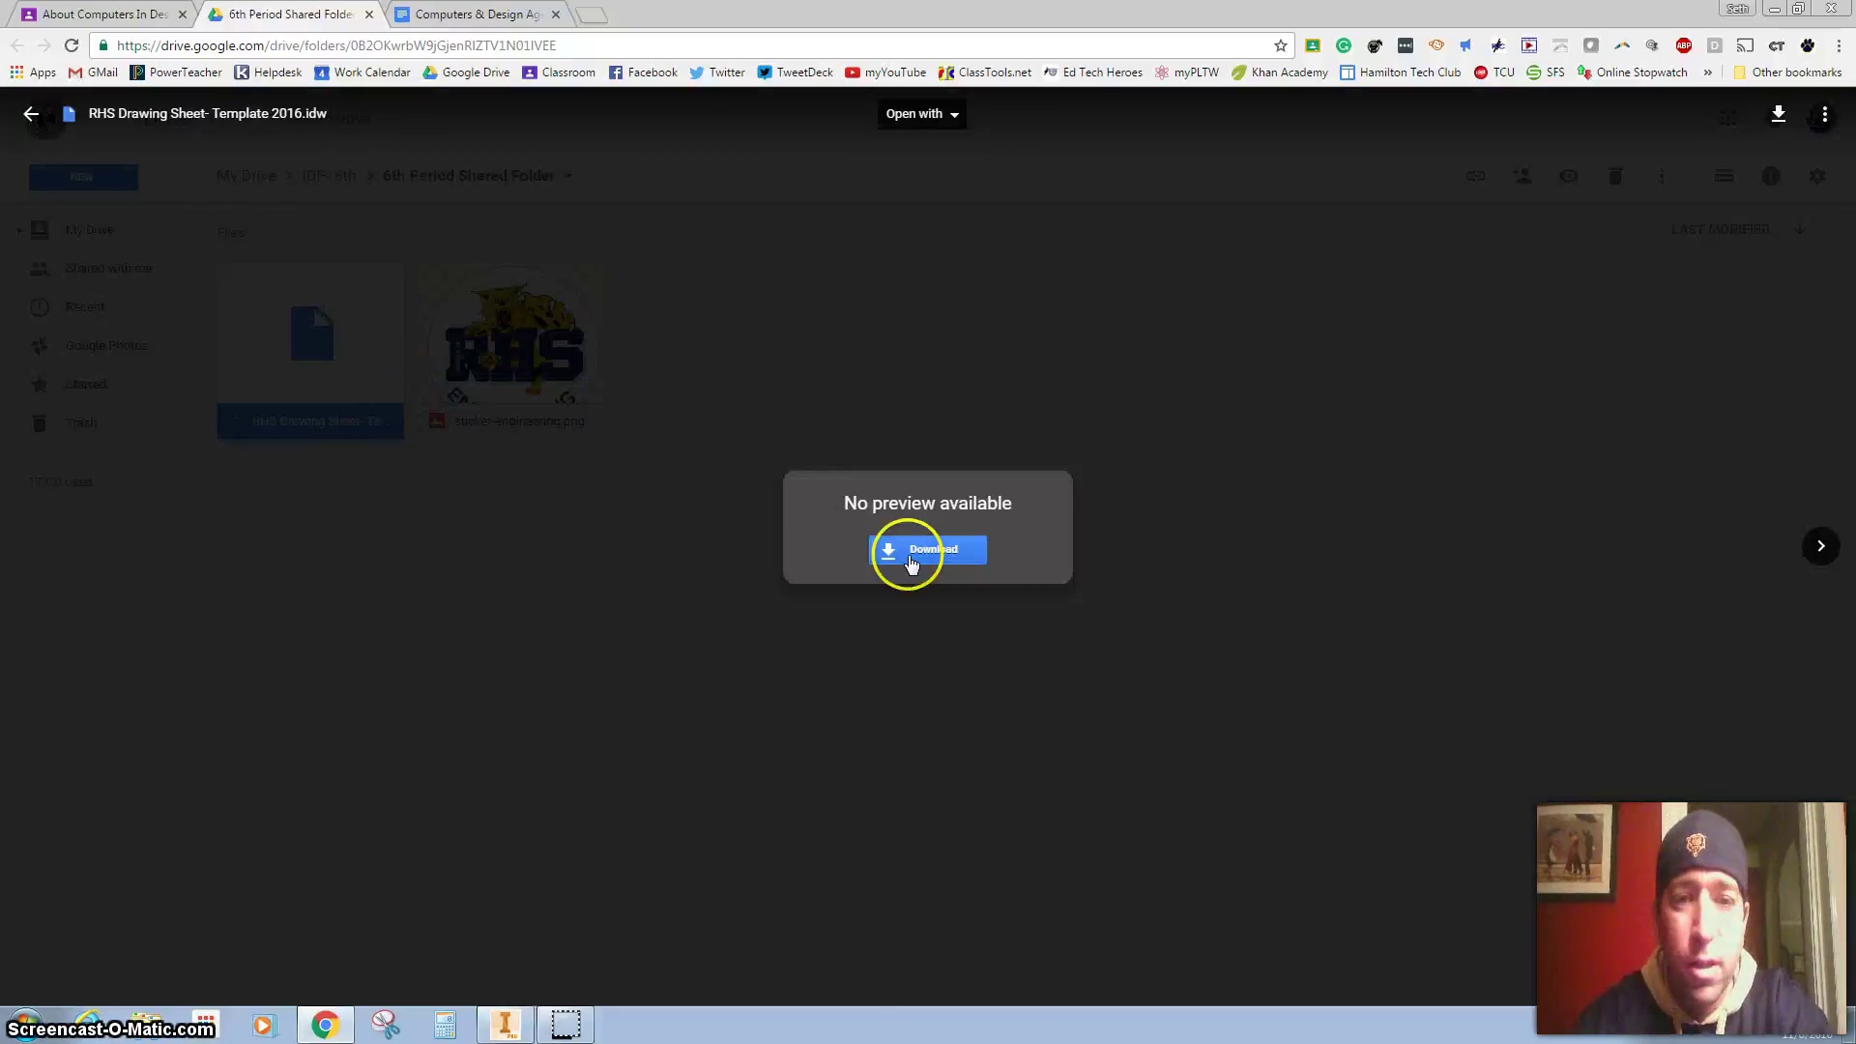
{"action": "left_click", "coordinate": [911, 559]}
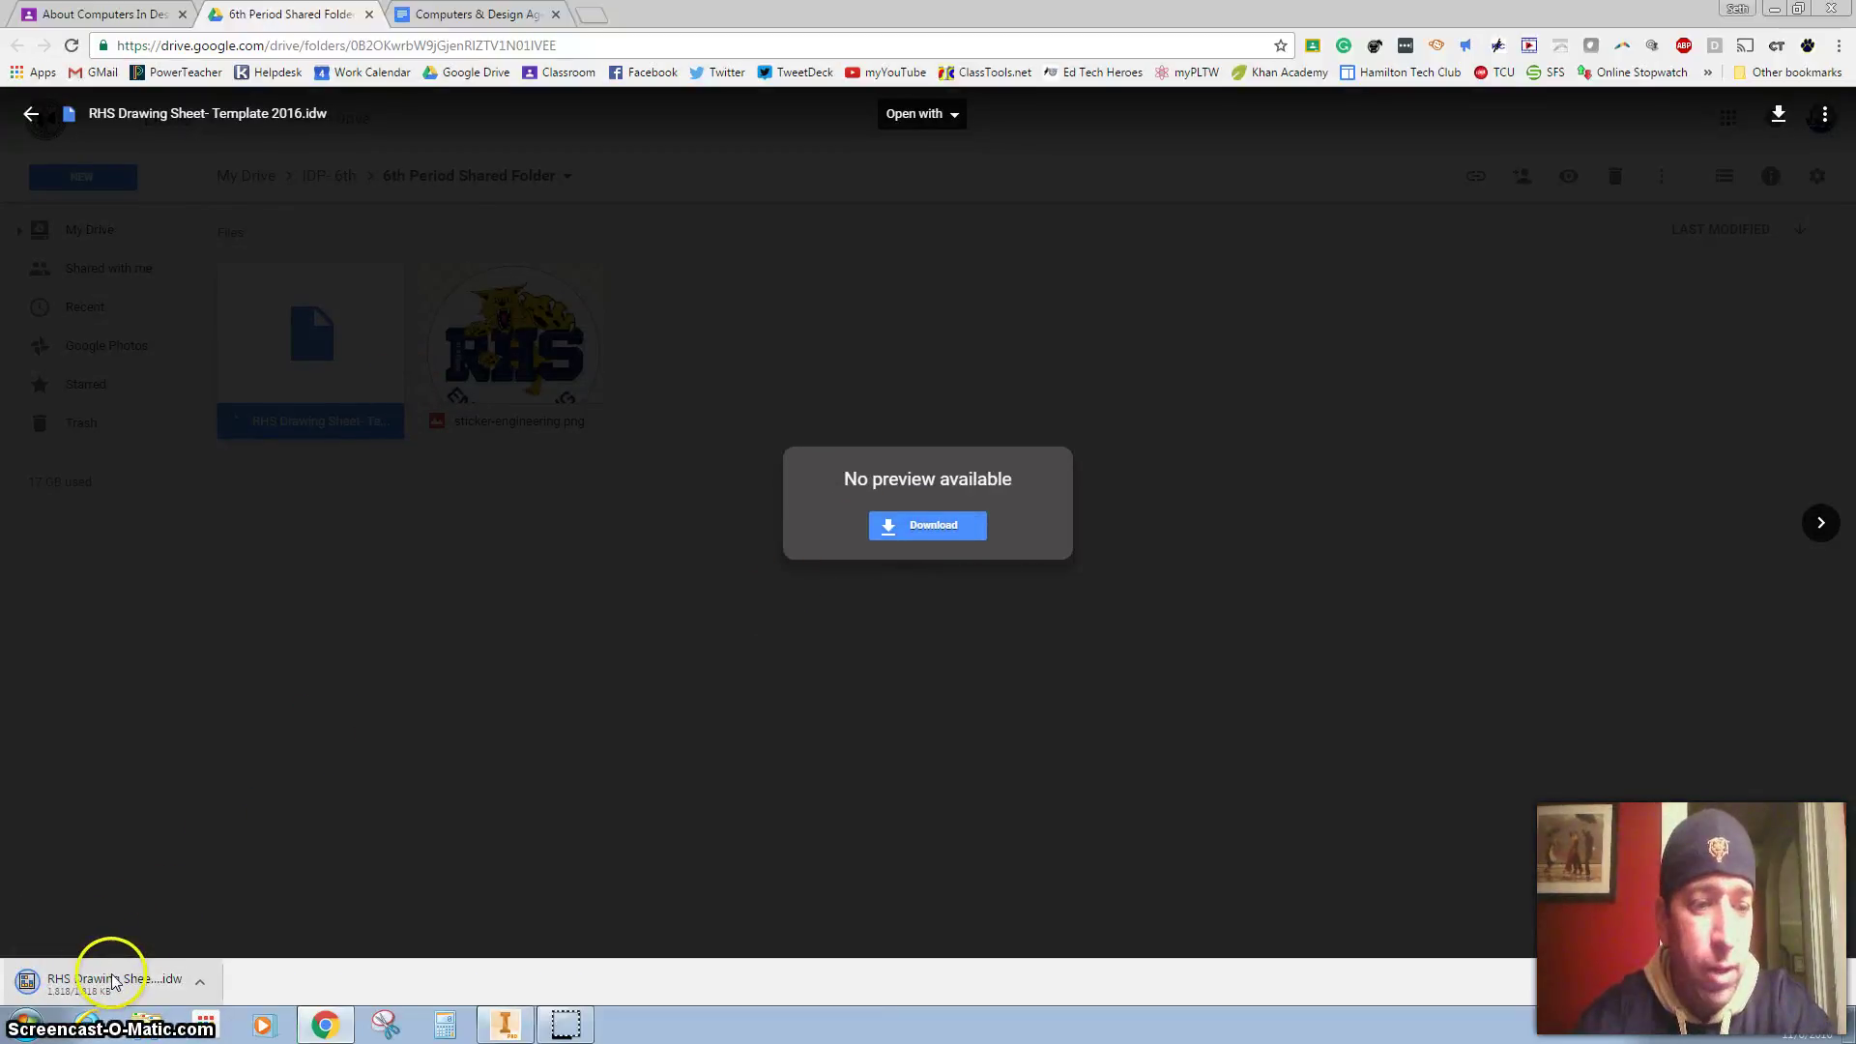
{"action": "left_click", "coordinate": [113, 980]}
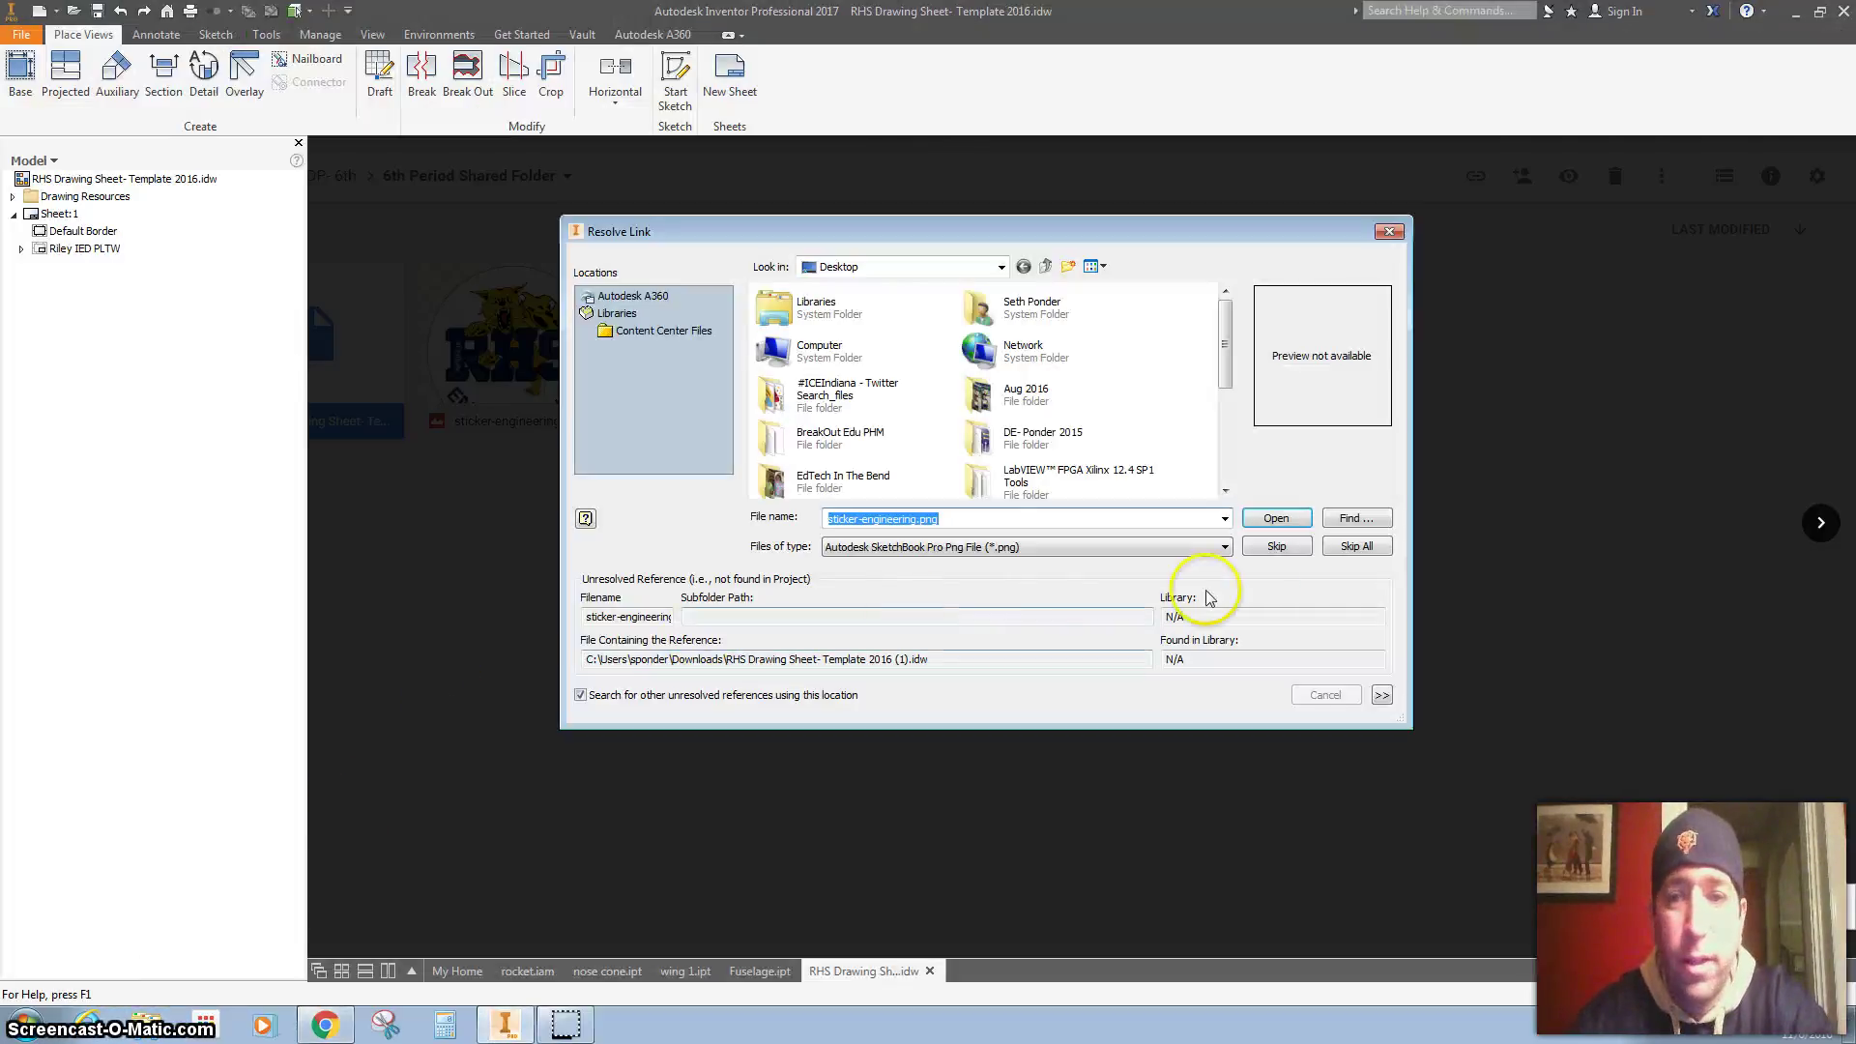
- Skip all unresolved template links and begin placing a base view on the sheet
{"action": "left_click", "coordinate": [1357, 548]}
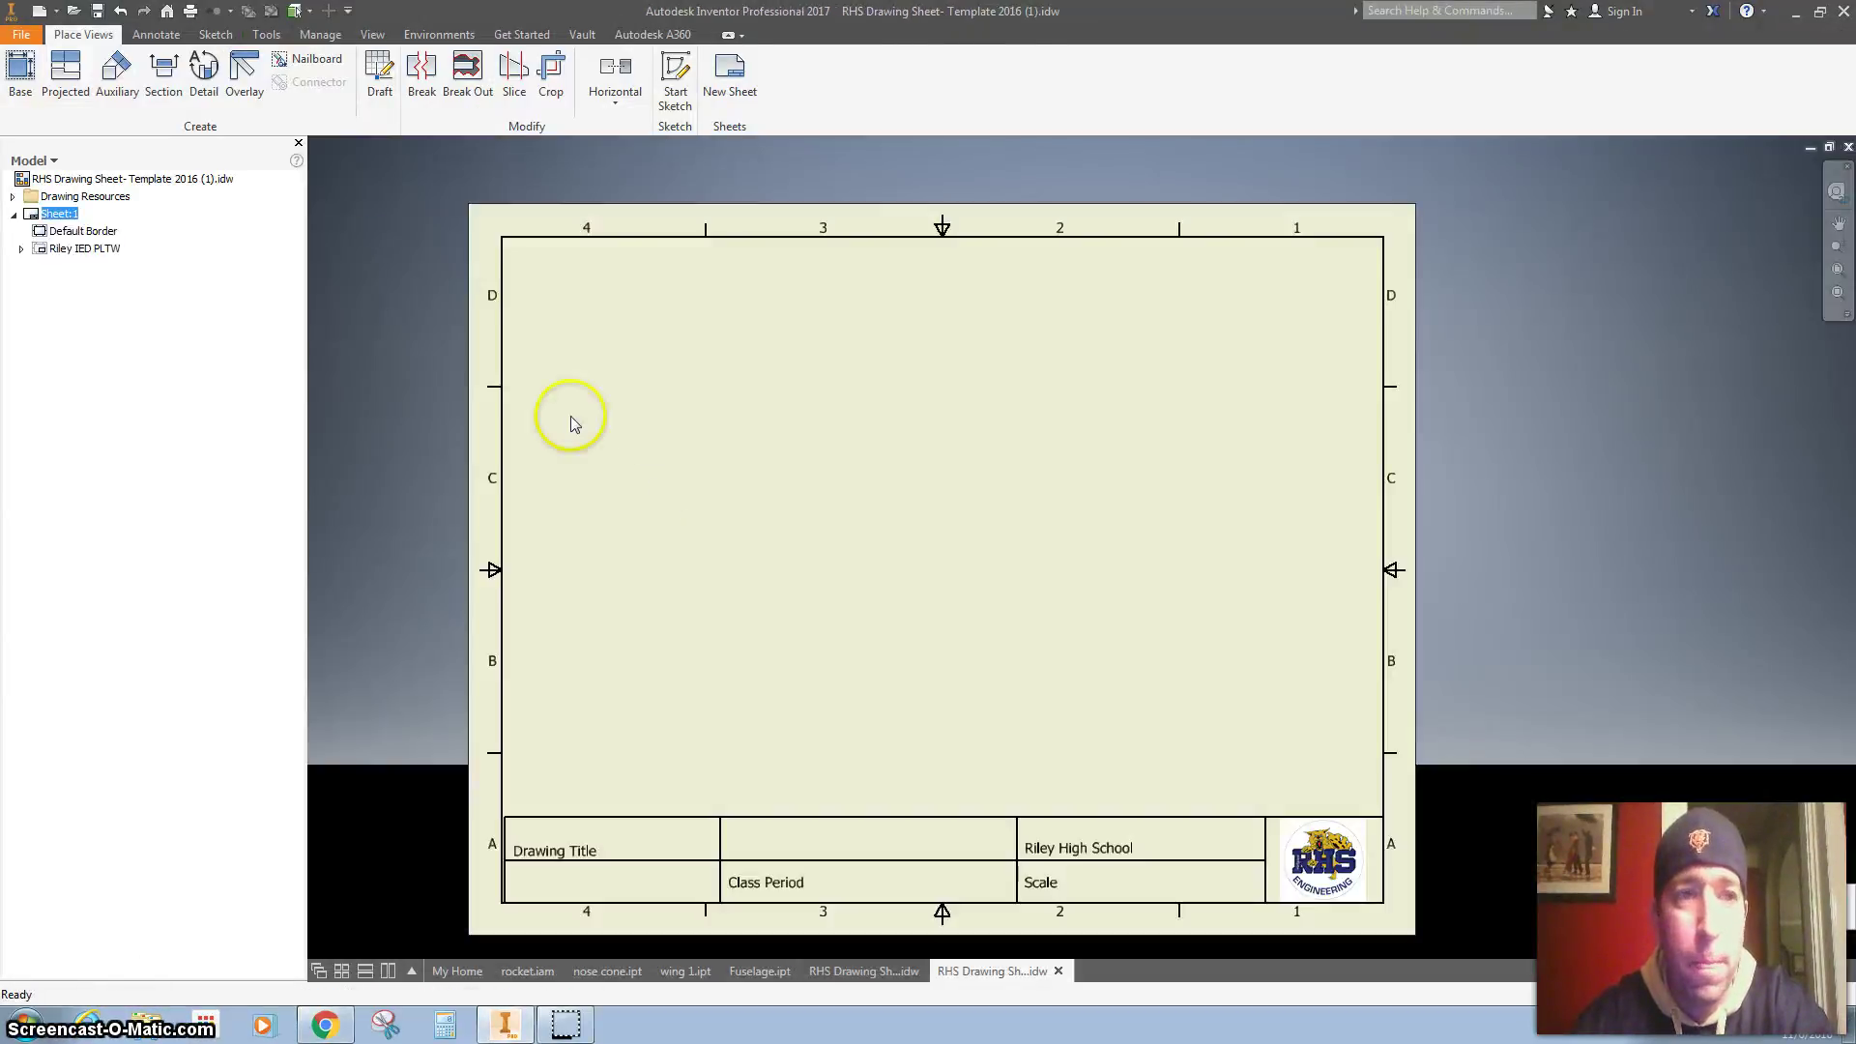
{"action": "left_click", "coordinate": [20, 72]}
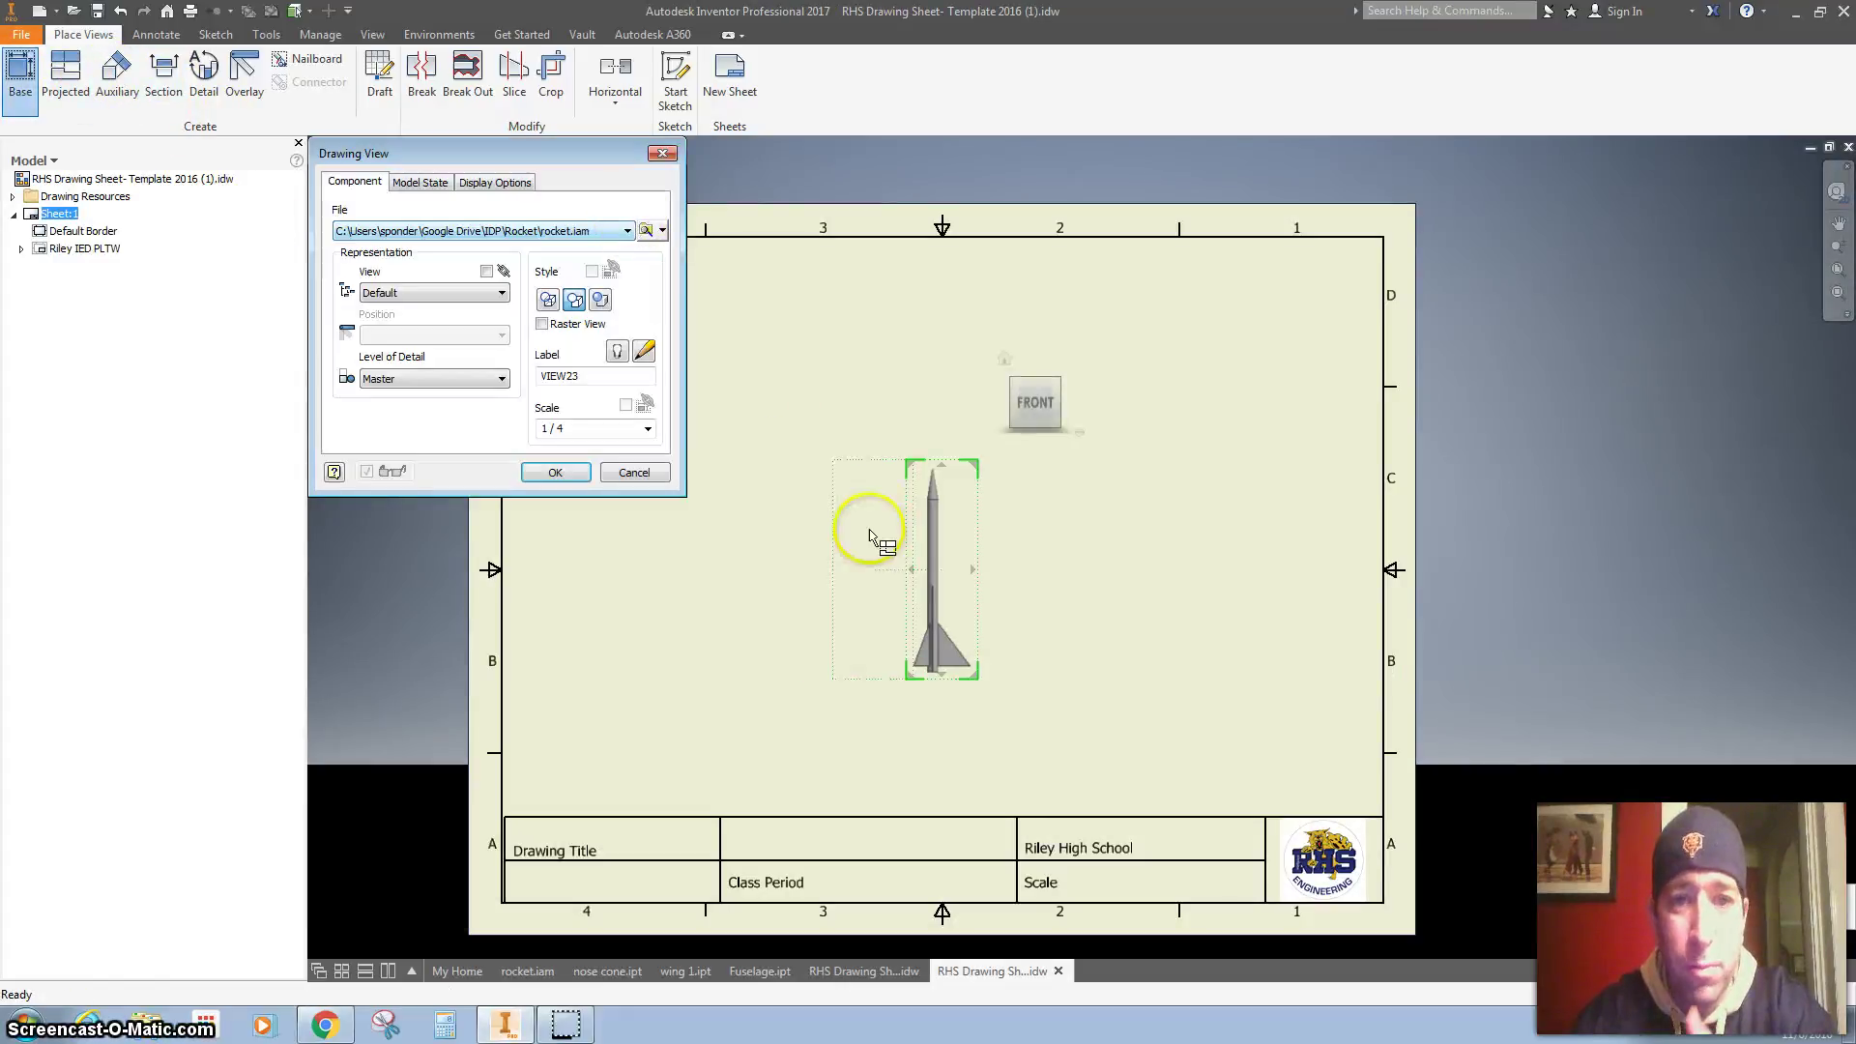
- Switch the base view's model from the rocket assembly to Fuselage.ipt
{"action": "left_click", "coordinate": [645, 230]}
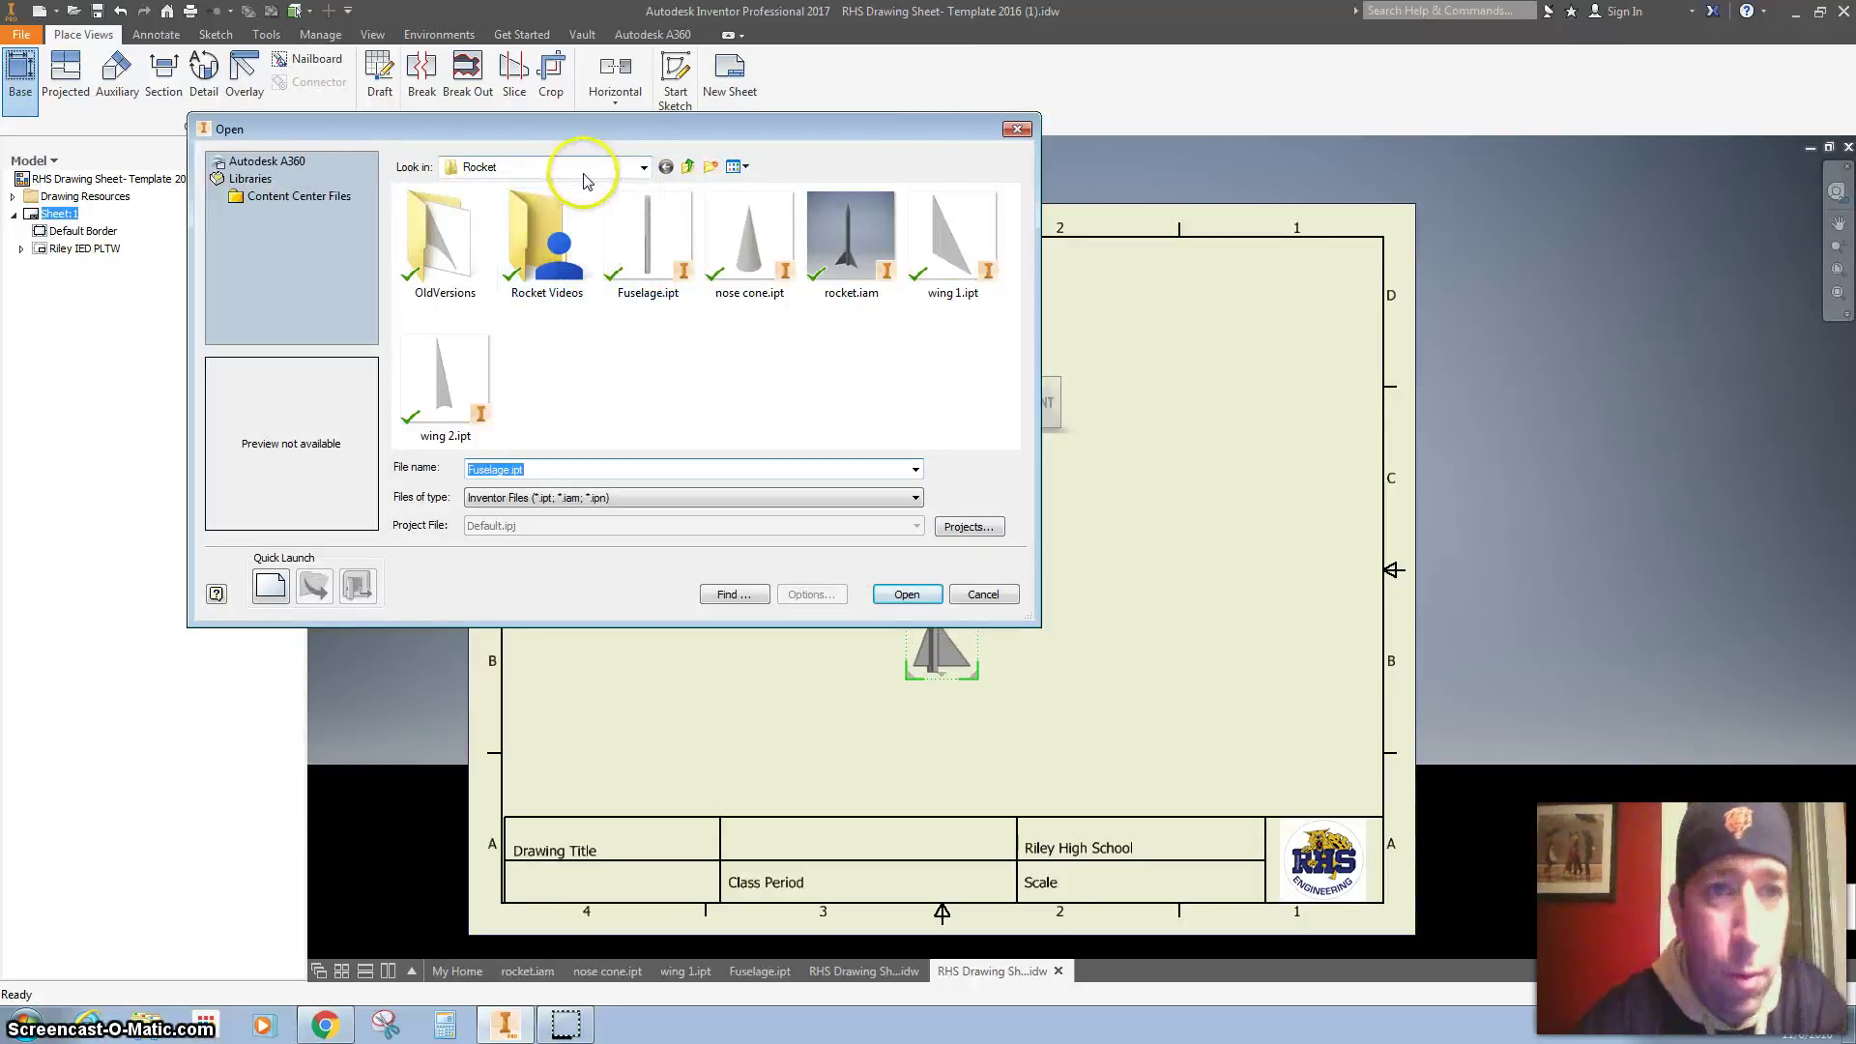
{"action": "left_click", "coordinate": [637, 232]}
{"action": "left_click", "coordinate": [906, 595]}
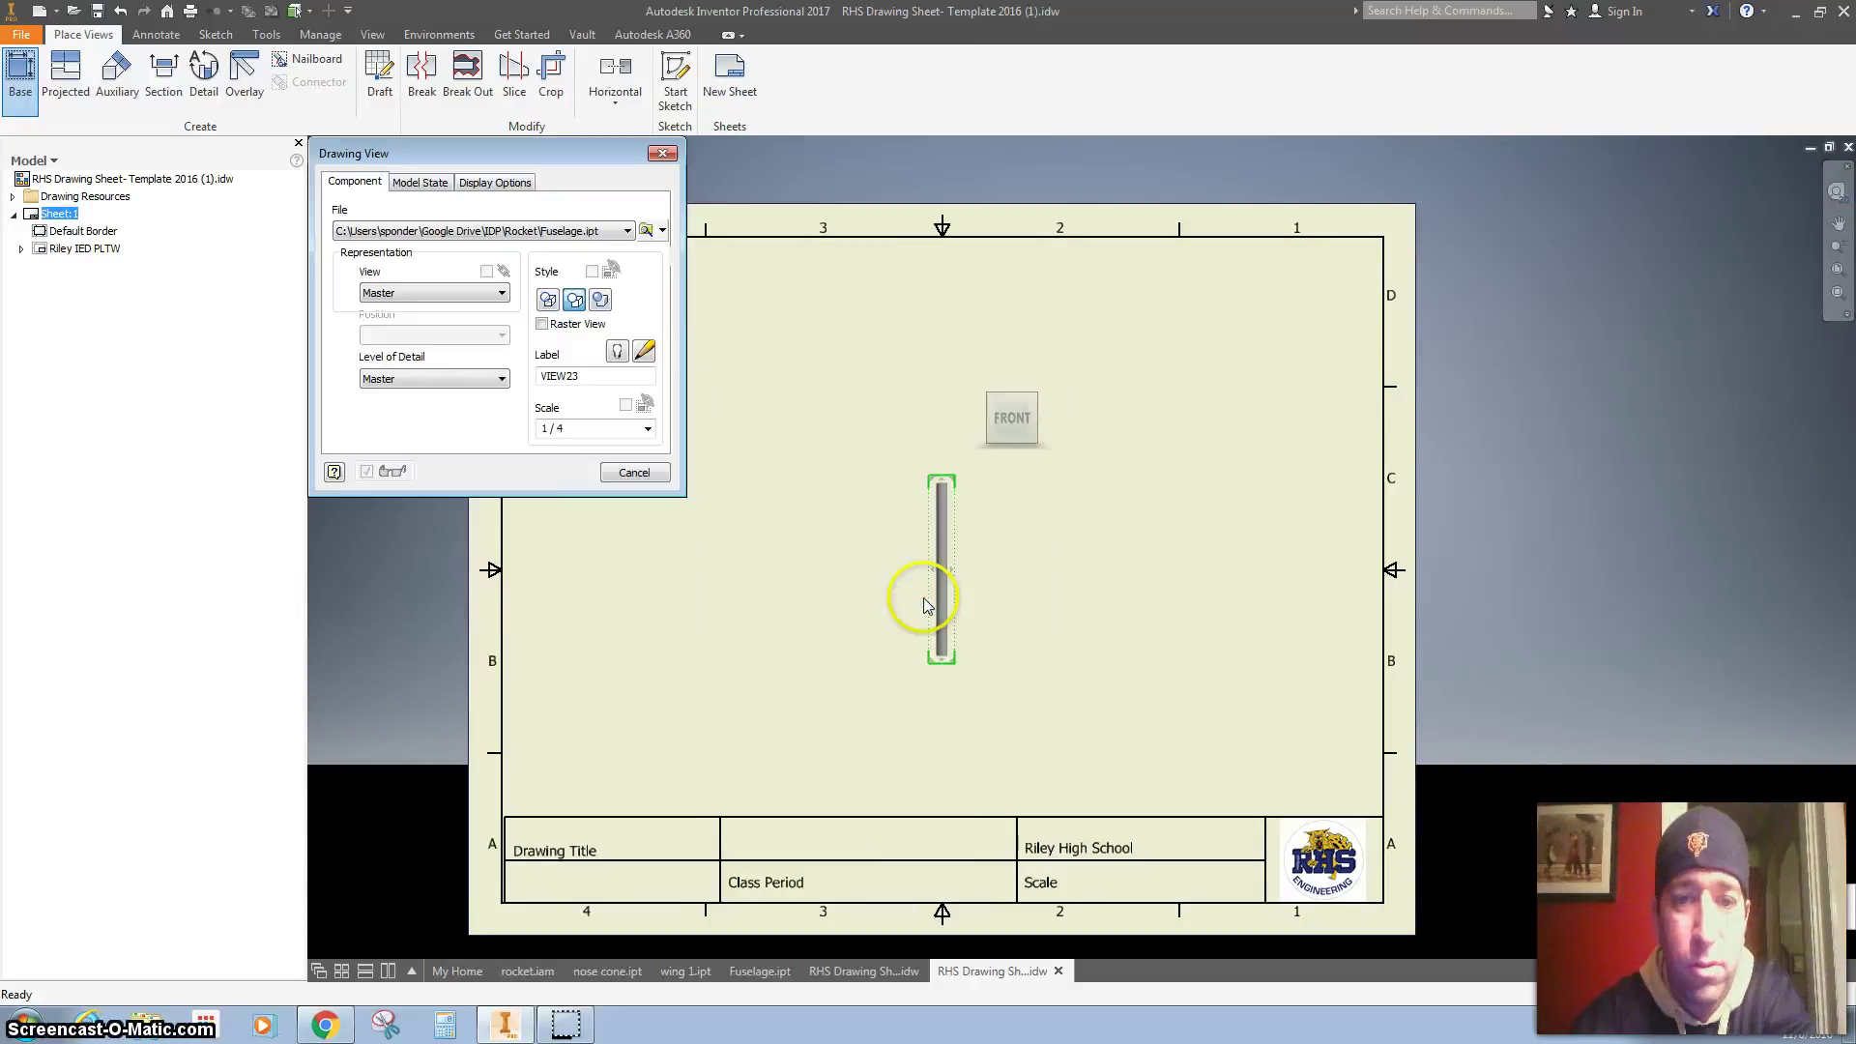
- Set the base view scale to 1 / 2
{"action": "left_click", "coordinate": [648, 432]}
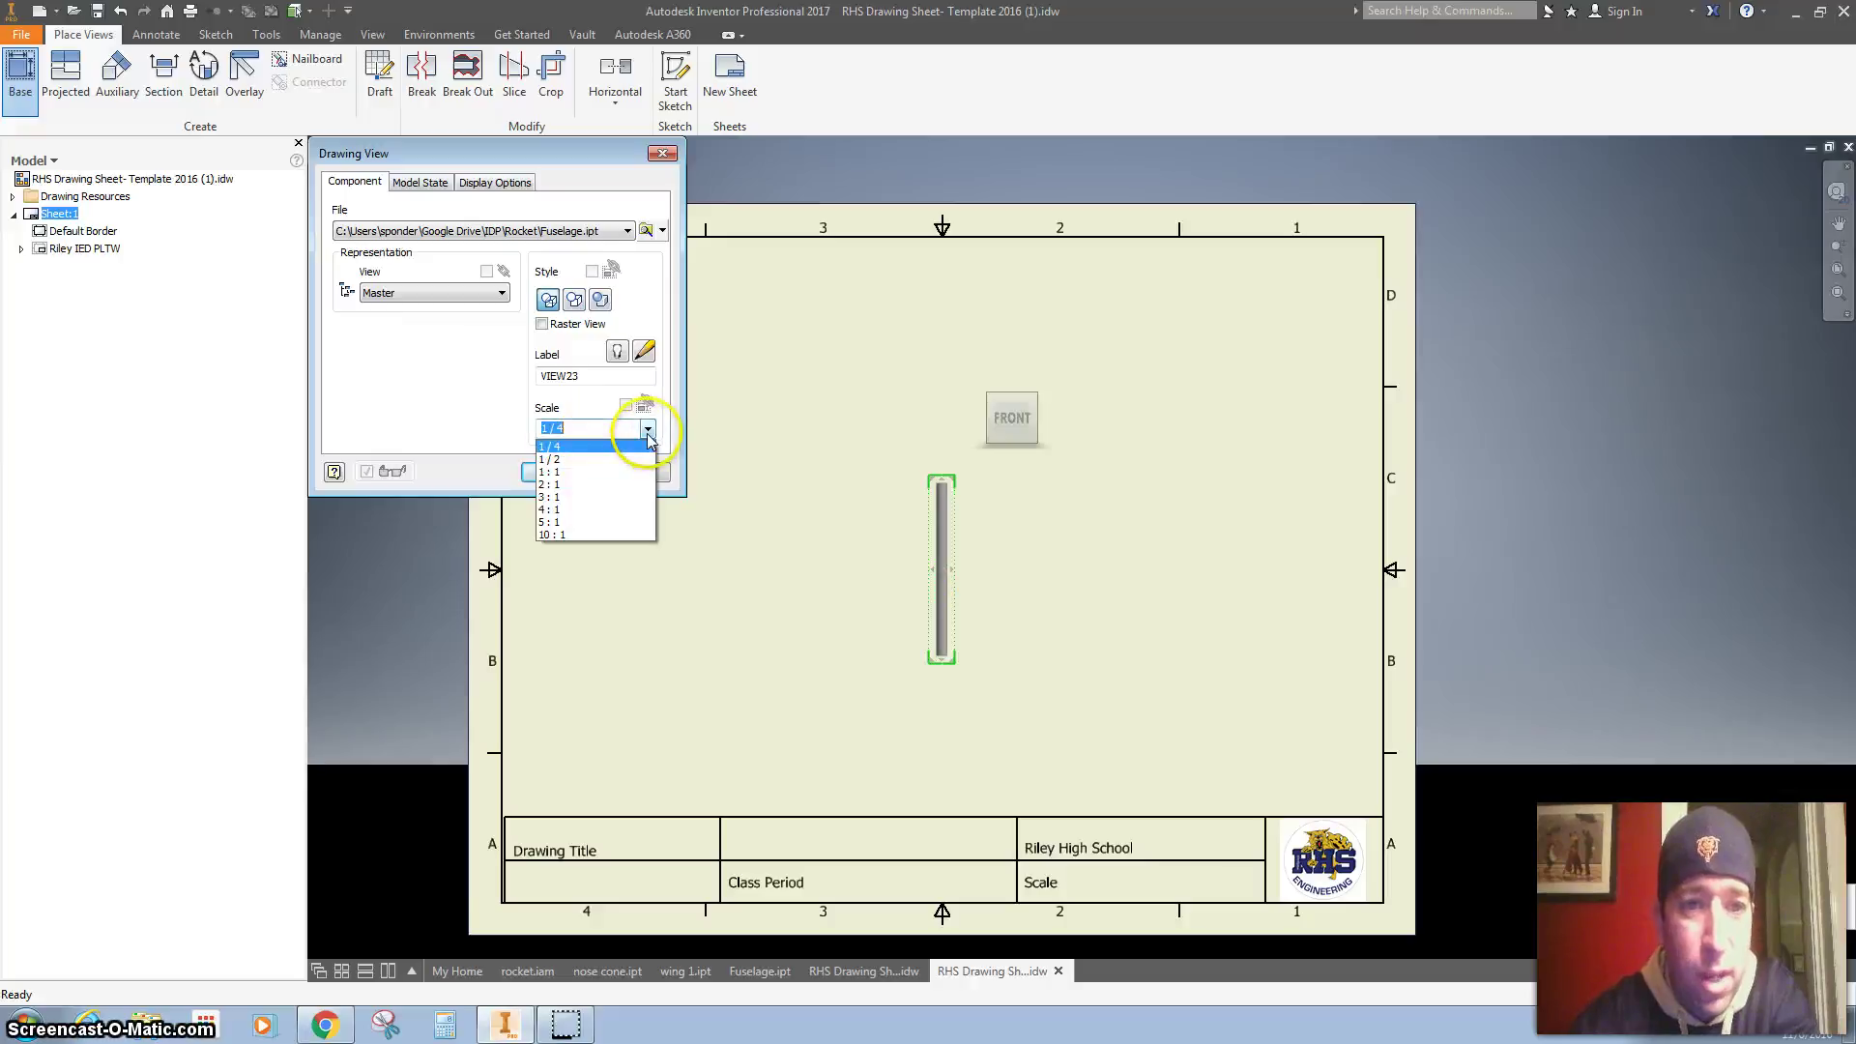
{"action": "left_click", "coordinate": [605, 471]}
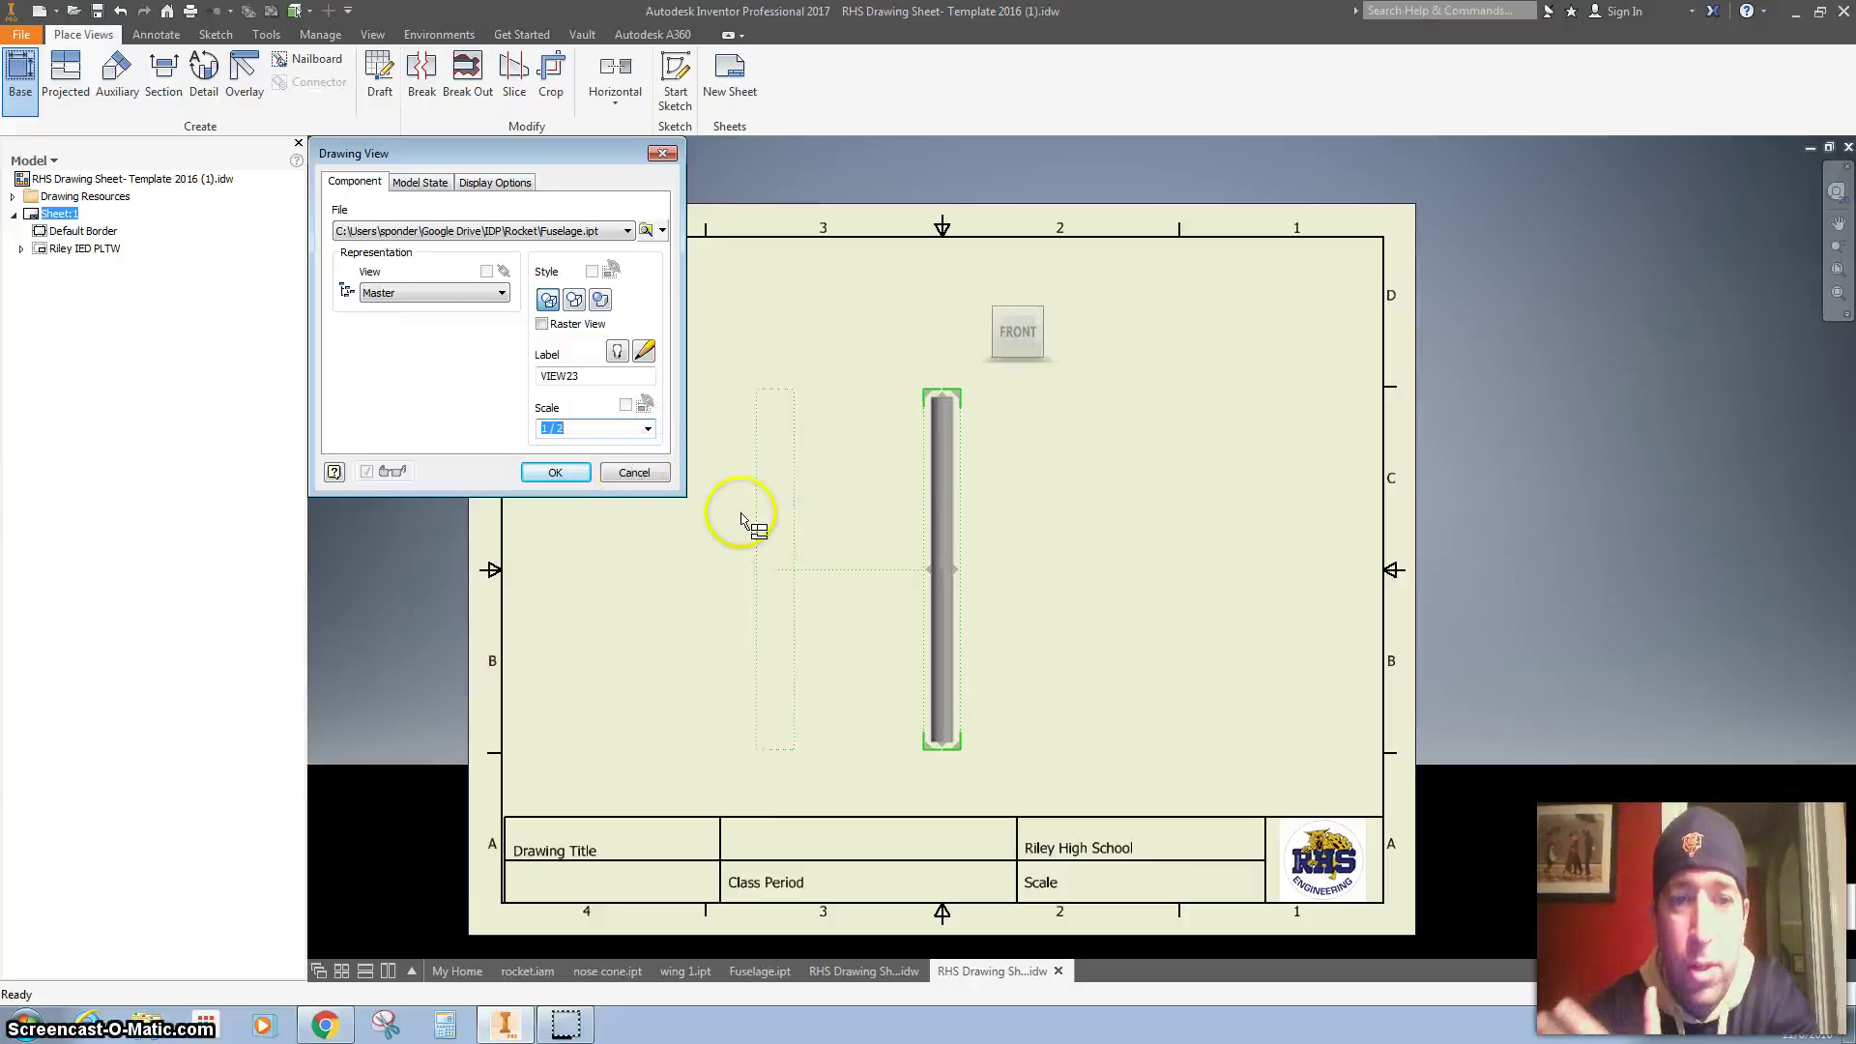
{"action": "left_click", "coordinate": [648, 428]}
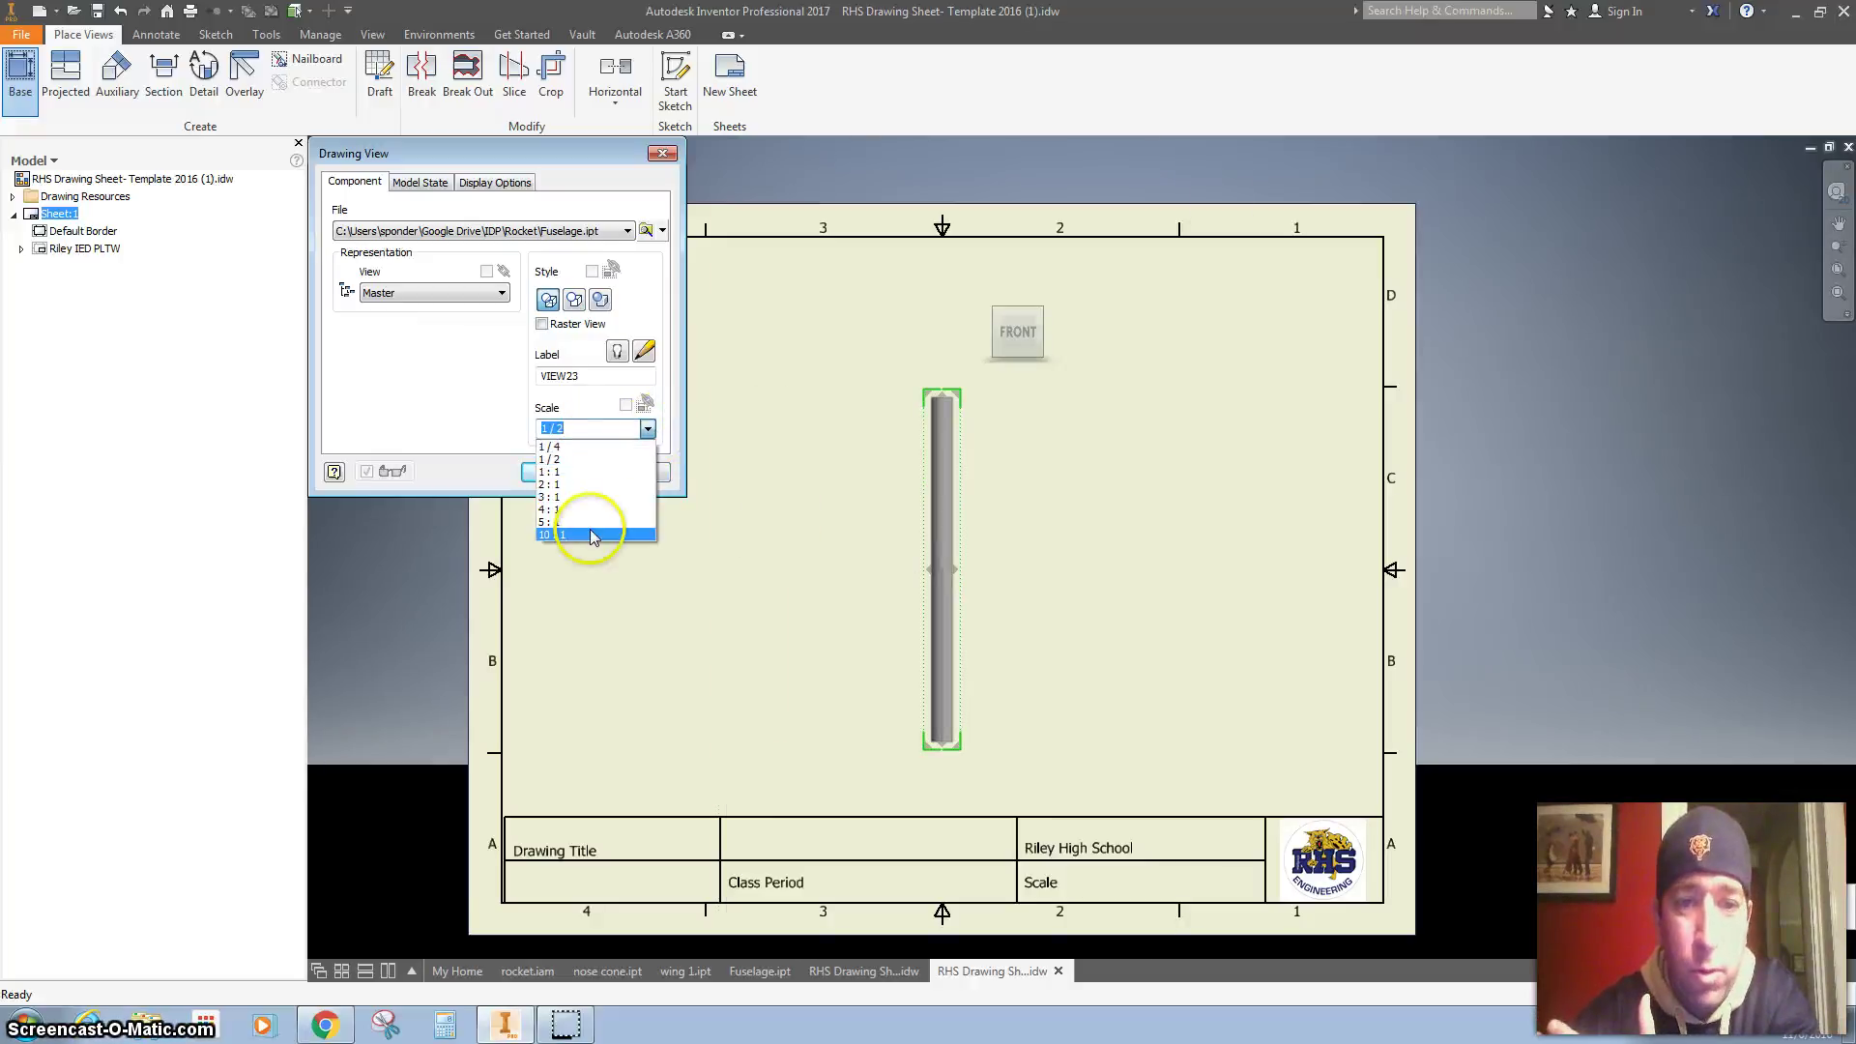
{"action": "left_click", "coordinate": [592, 535]}
{"action": "left_click", "coordinate": [641, 432]}
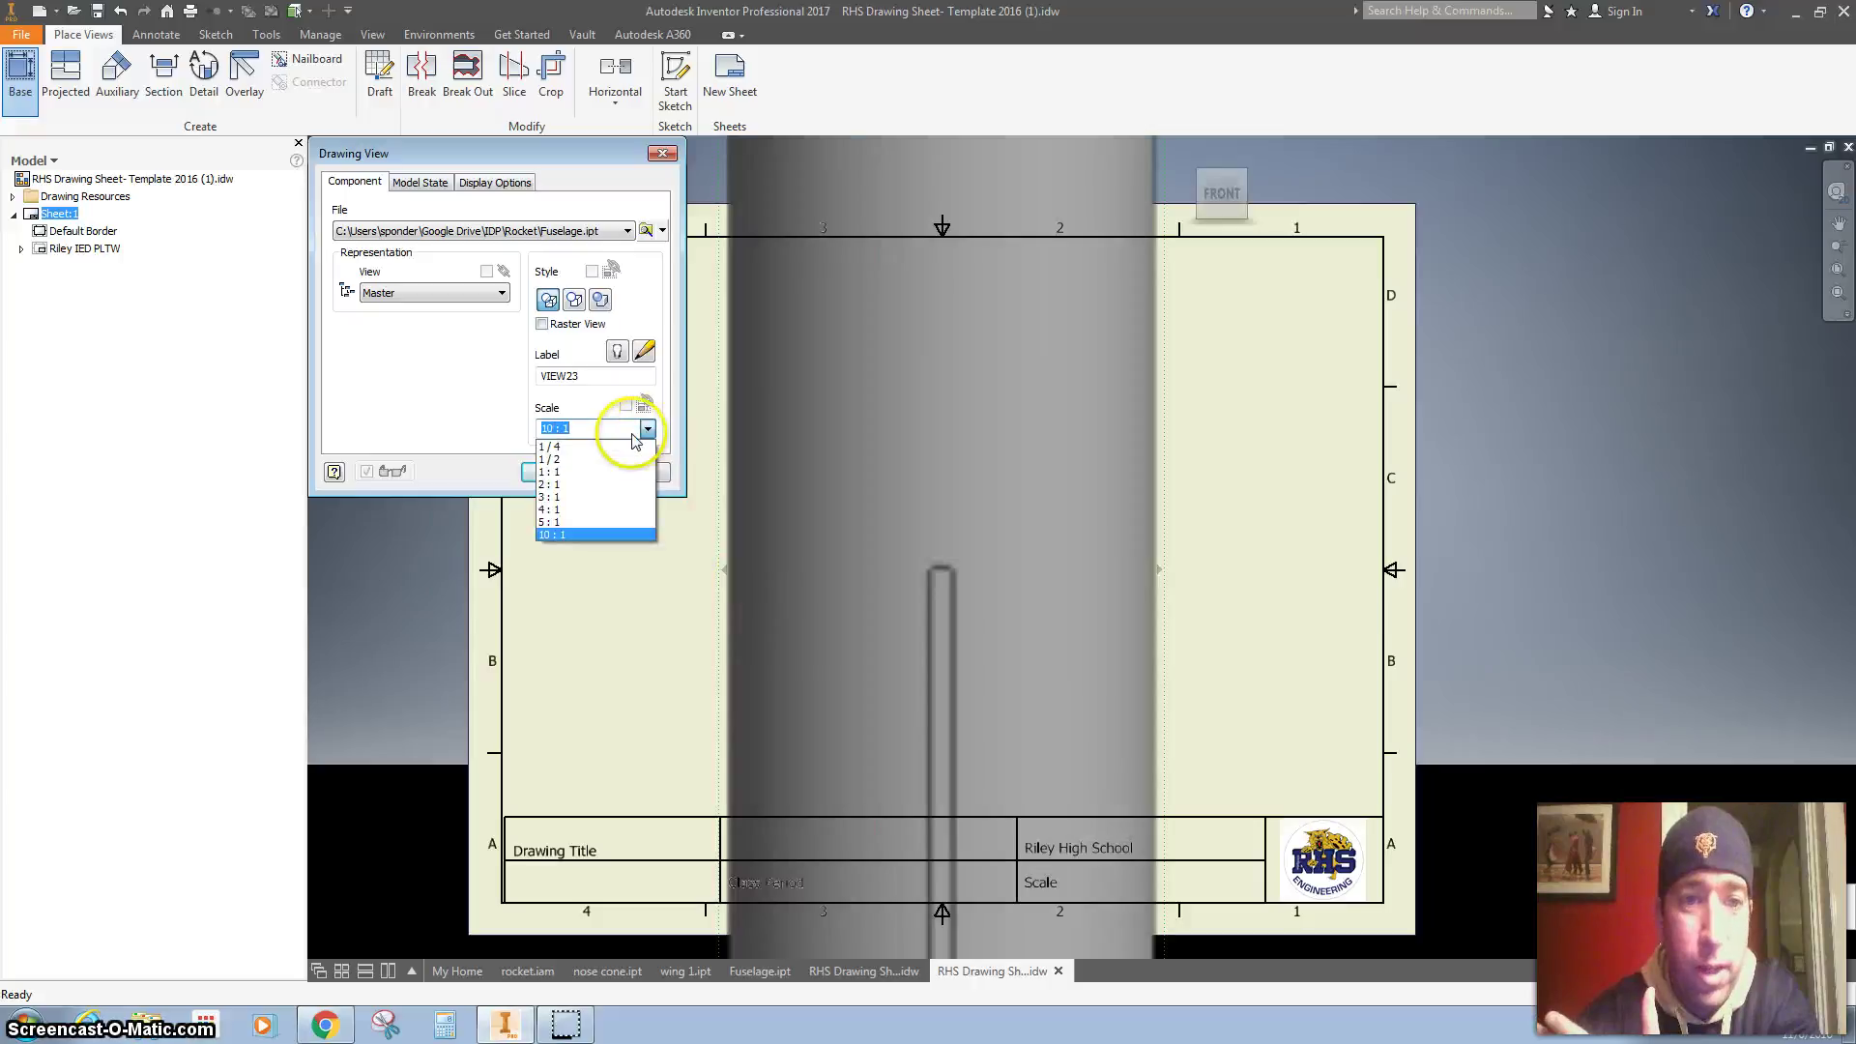
{"action": "left_click", "coordinate": [609, 459]}
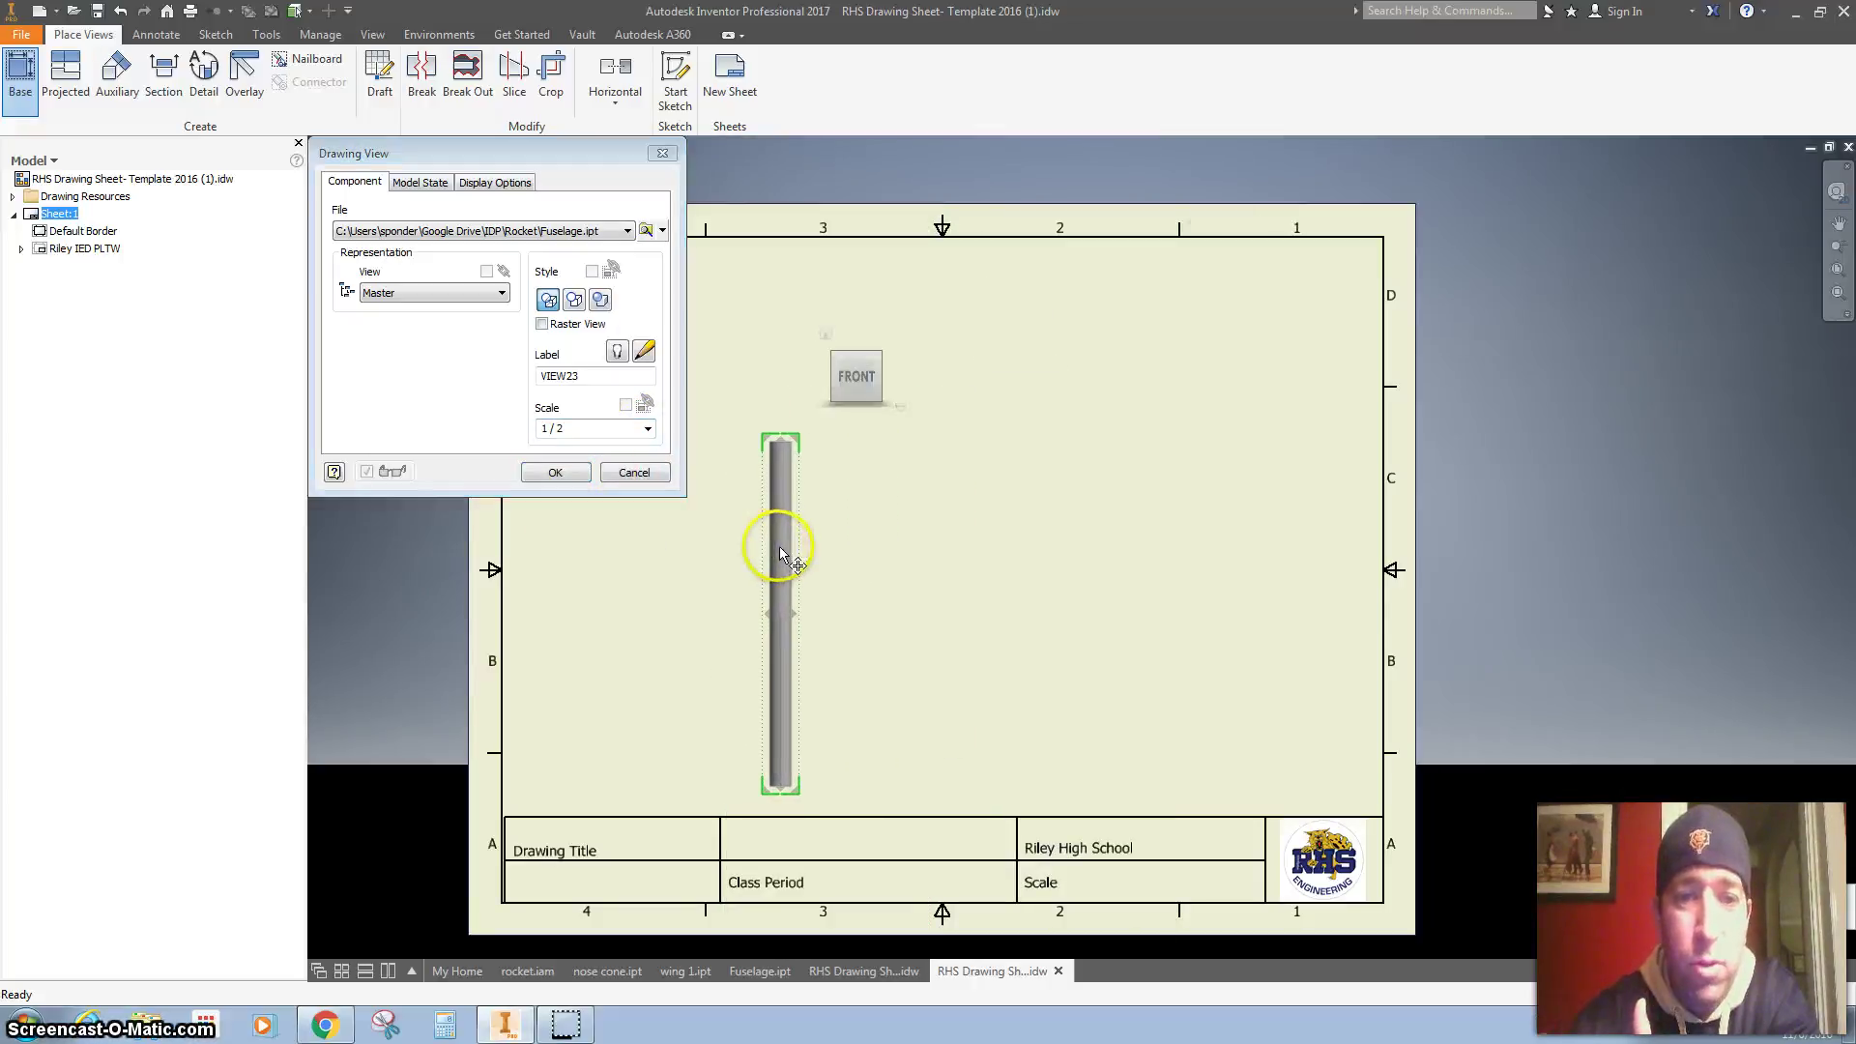
- Place the fuselage front view with top, side and isometric projected views, then create them
{"action": "left_click", "coordinate": [783, 548]}
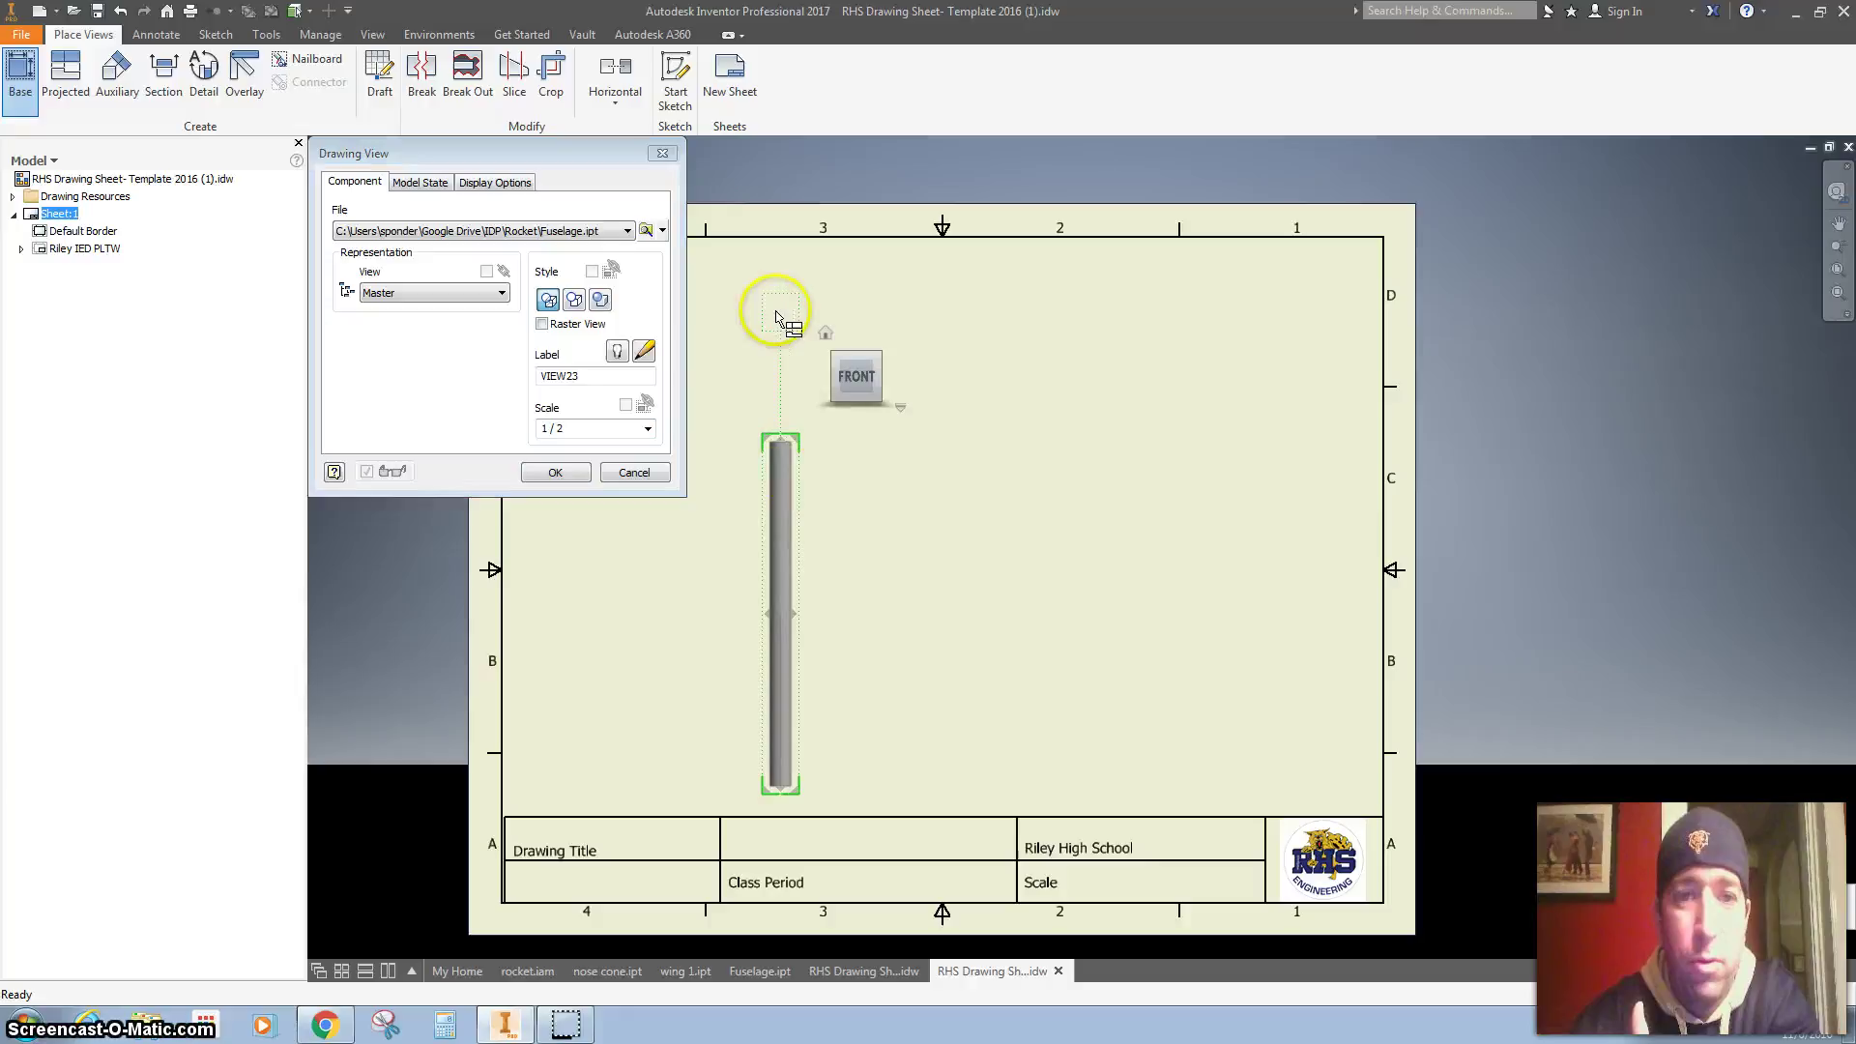
{"action": "left_click", "coordinate": [779, 322]}
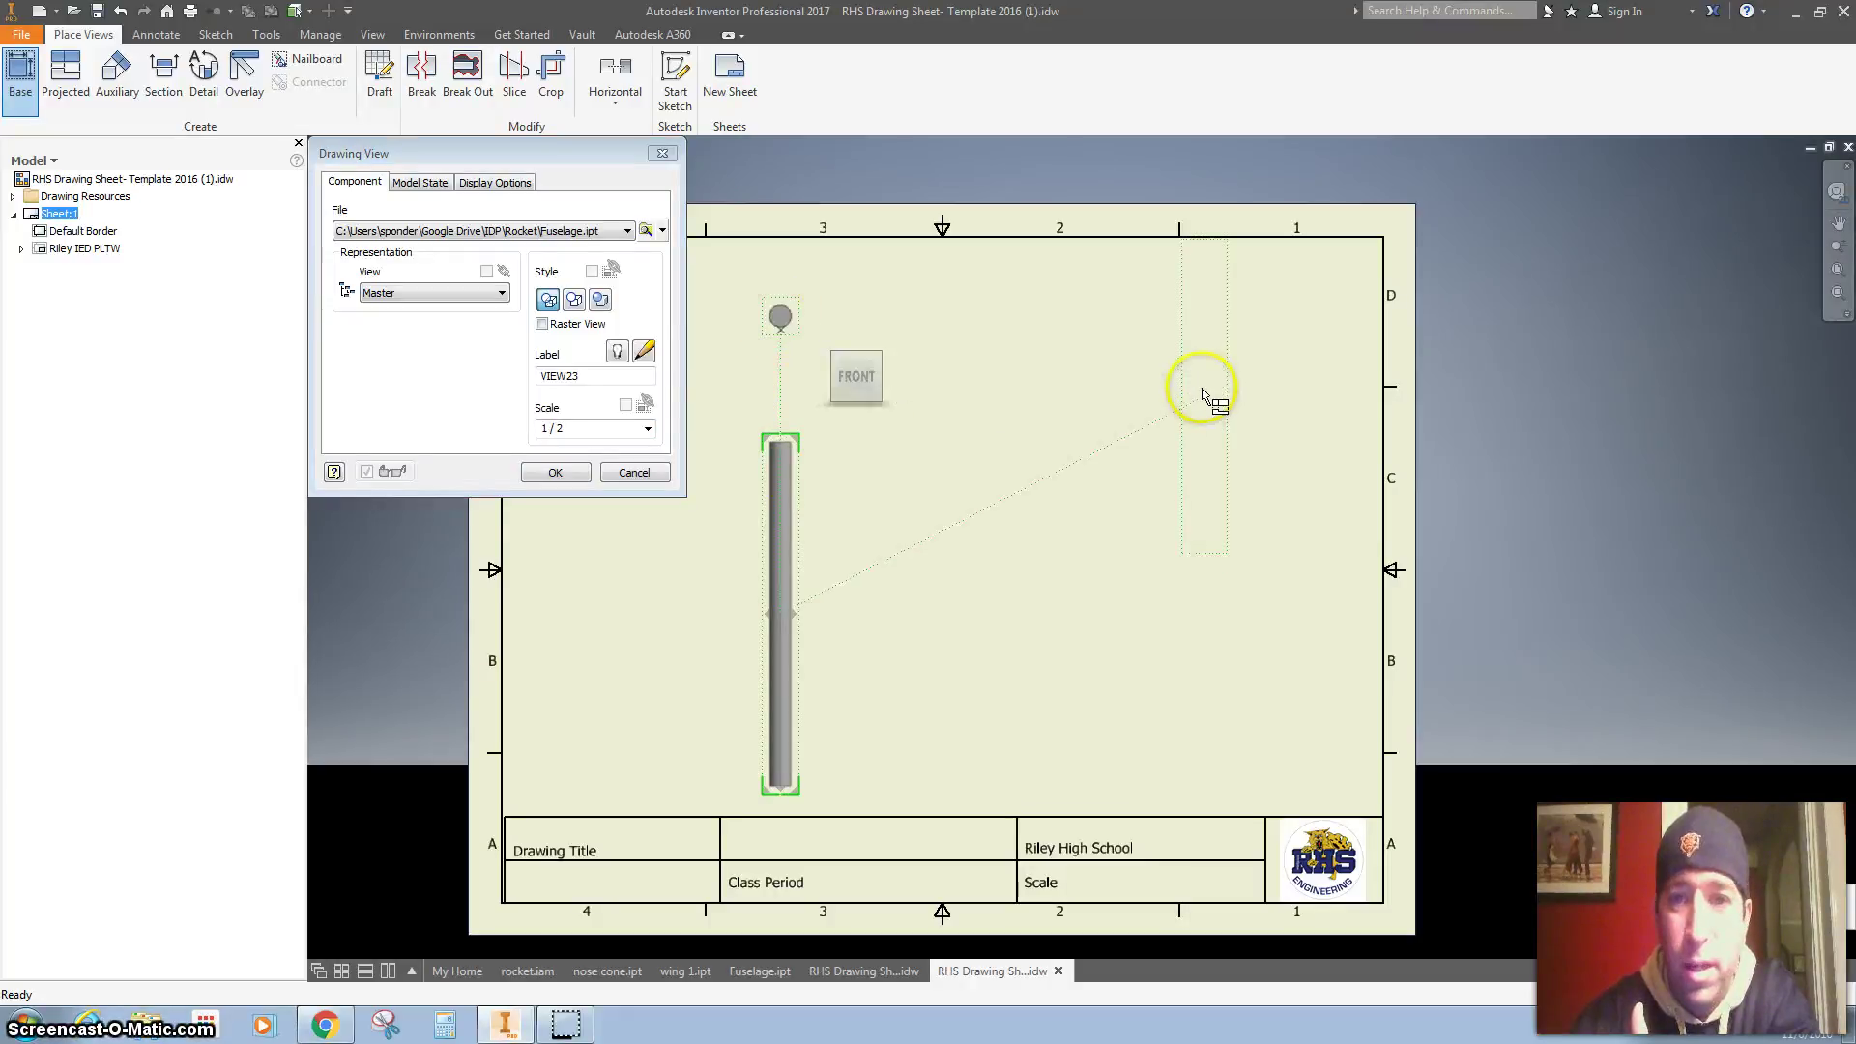
{"action": "left_click", "coordinate": [1274, 417]}
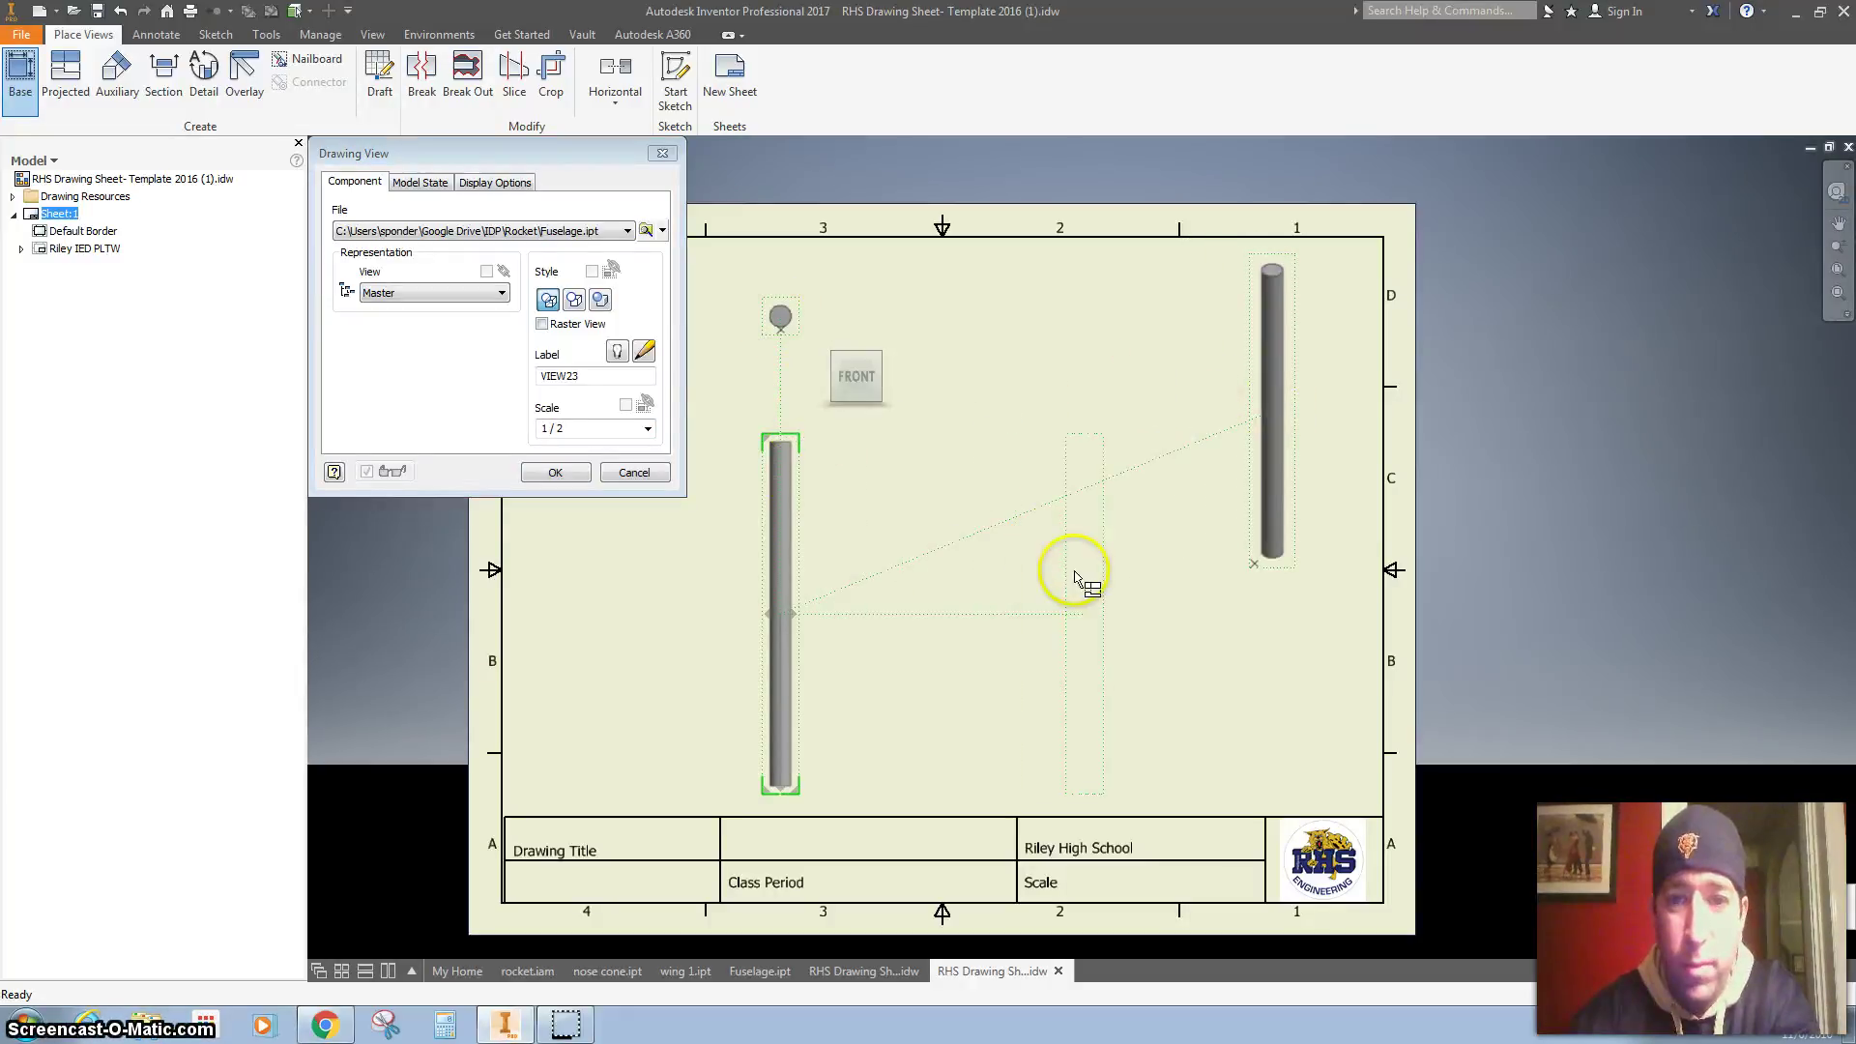
{"action": "left_click", "coordinate": [1042, 579]}
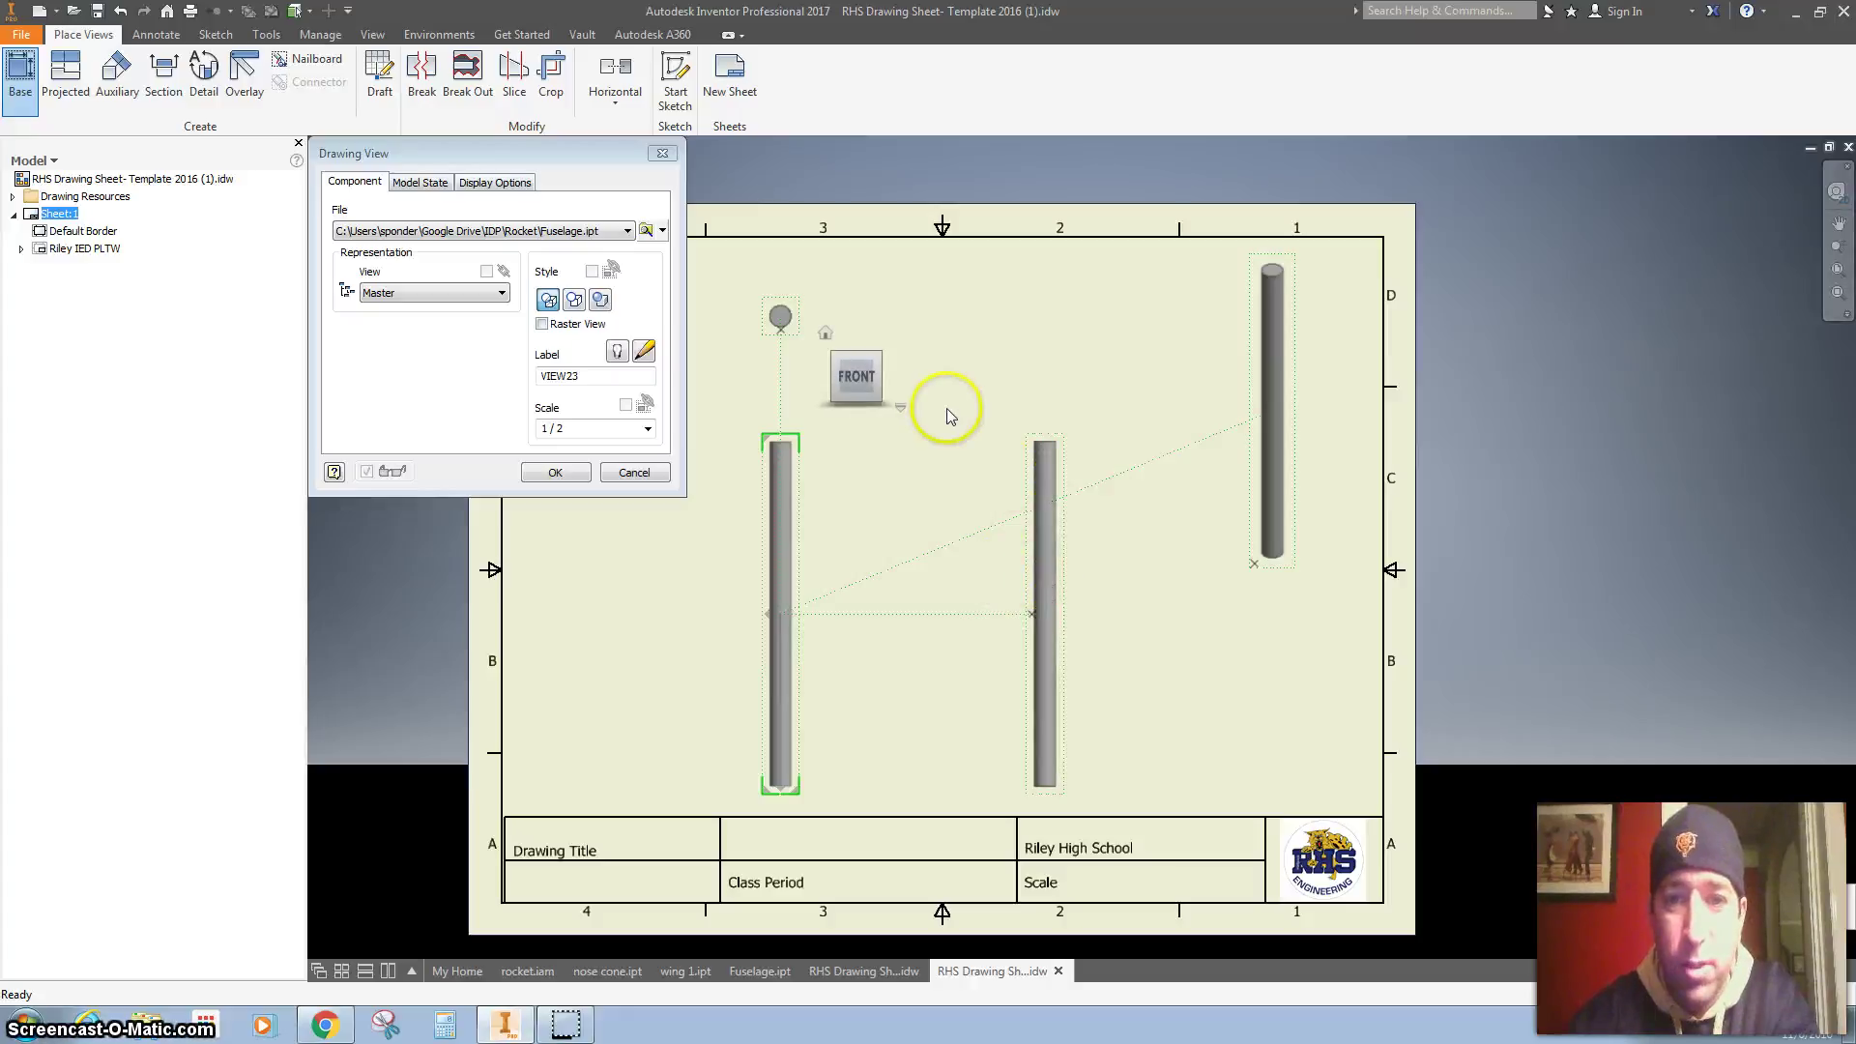
{"action": "right_click", "coordinate": [976, 404]}
{"action": "left_click", "coordinate": [1046, 404]}
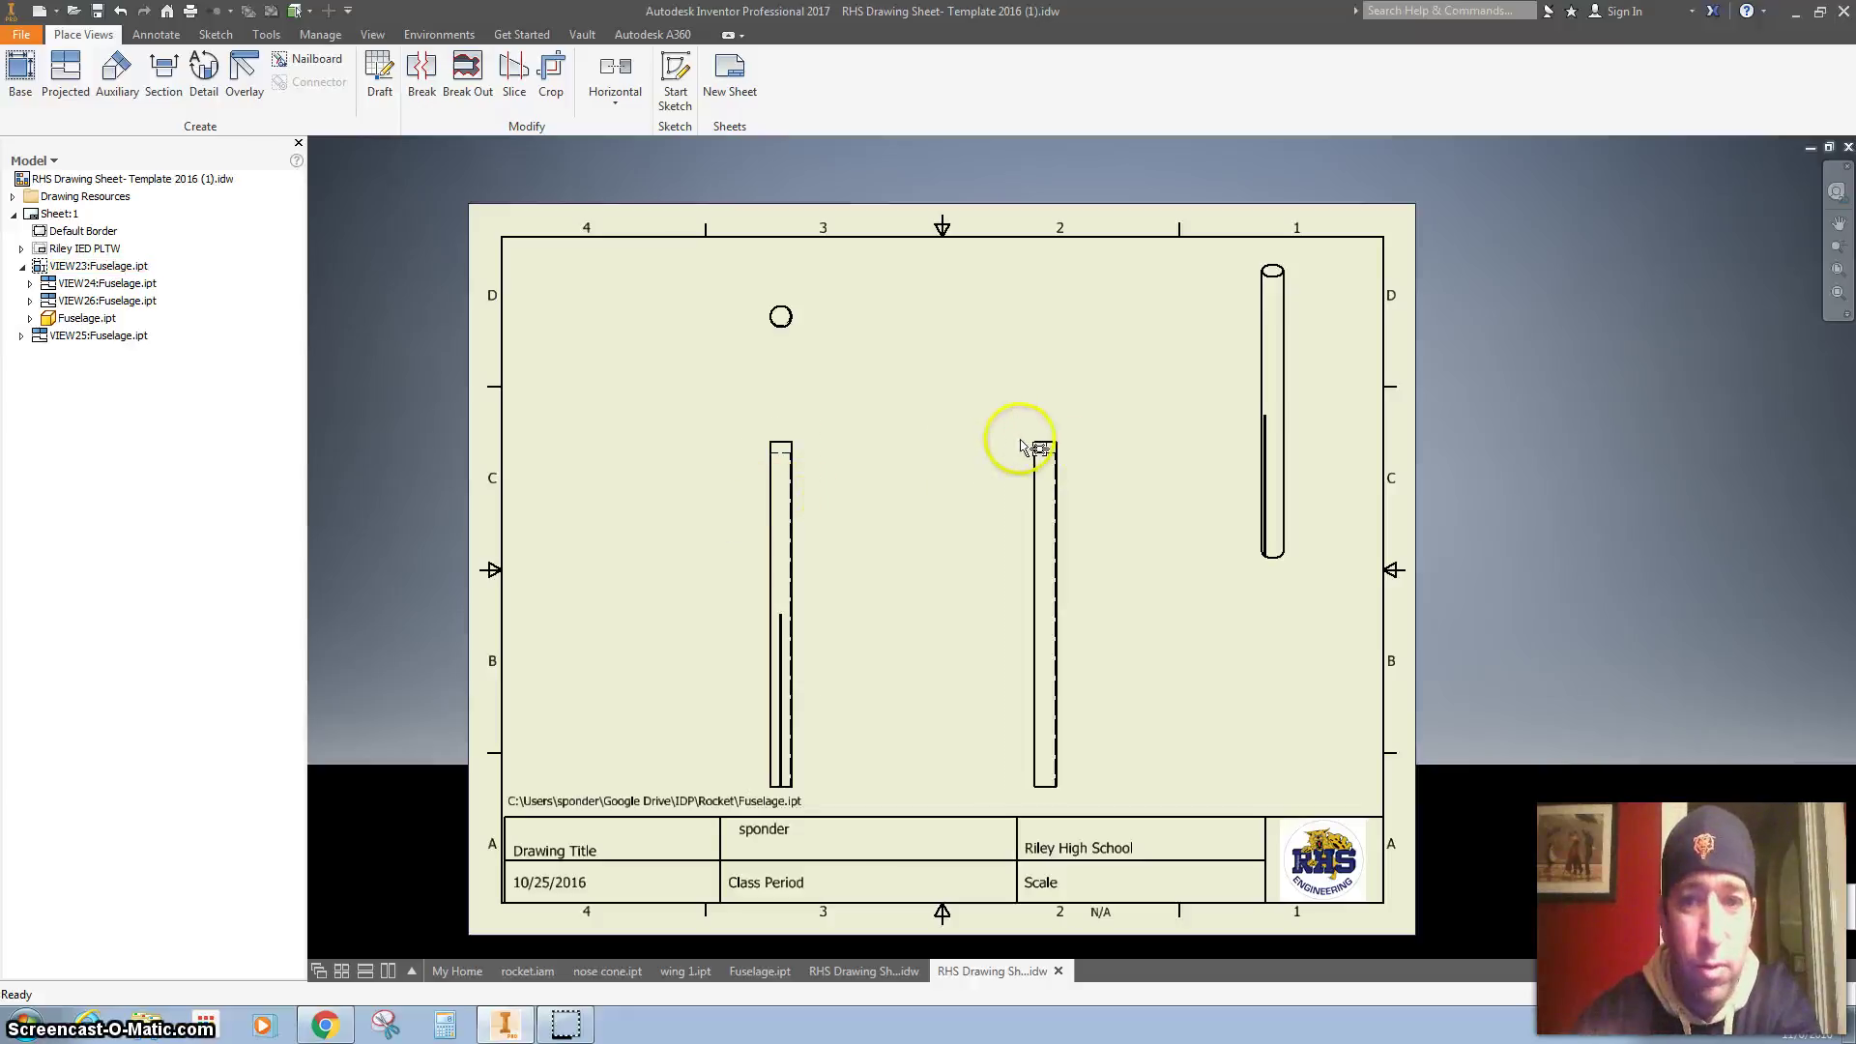
- Delete side view VIEW26 and give isometric view VIEW25 the Shaded style
{"action": "key", "text": "Delete"}
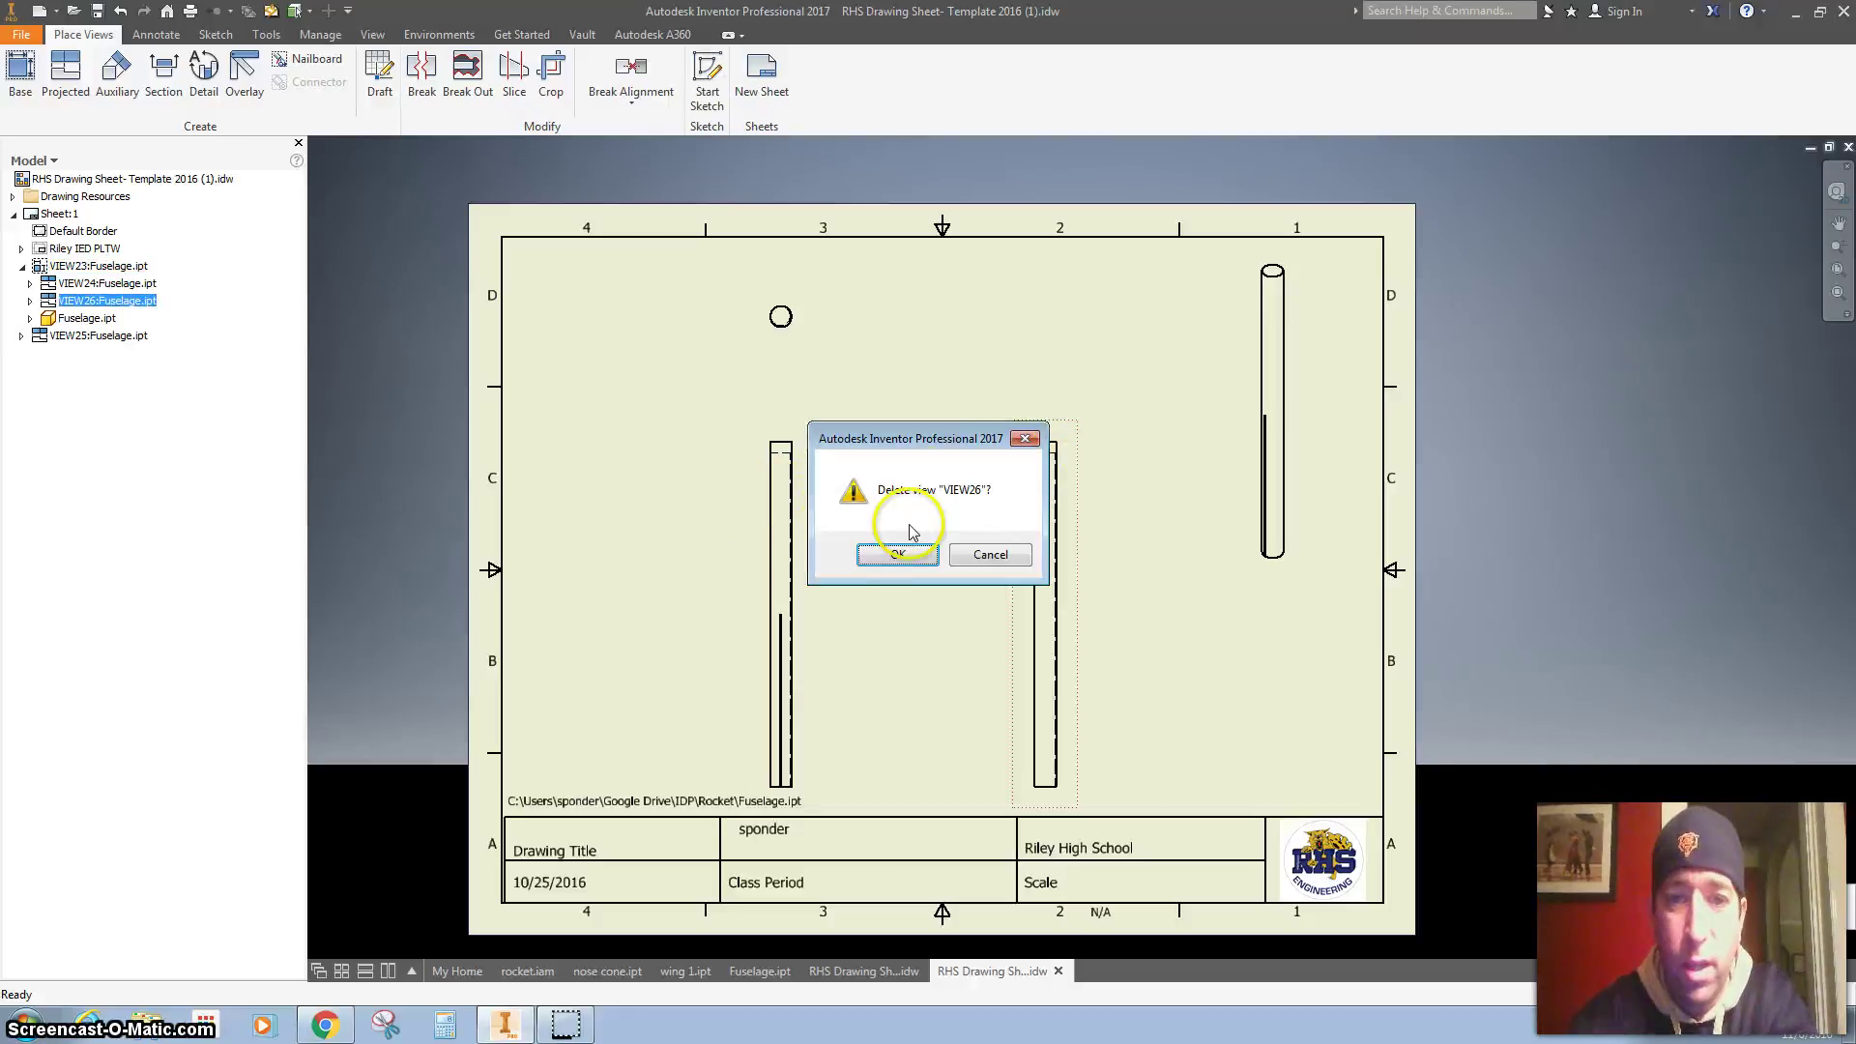
{"action": "left_click", "coordinate": [897, 547]}
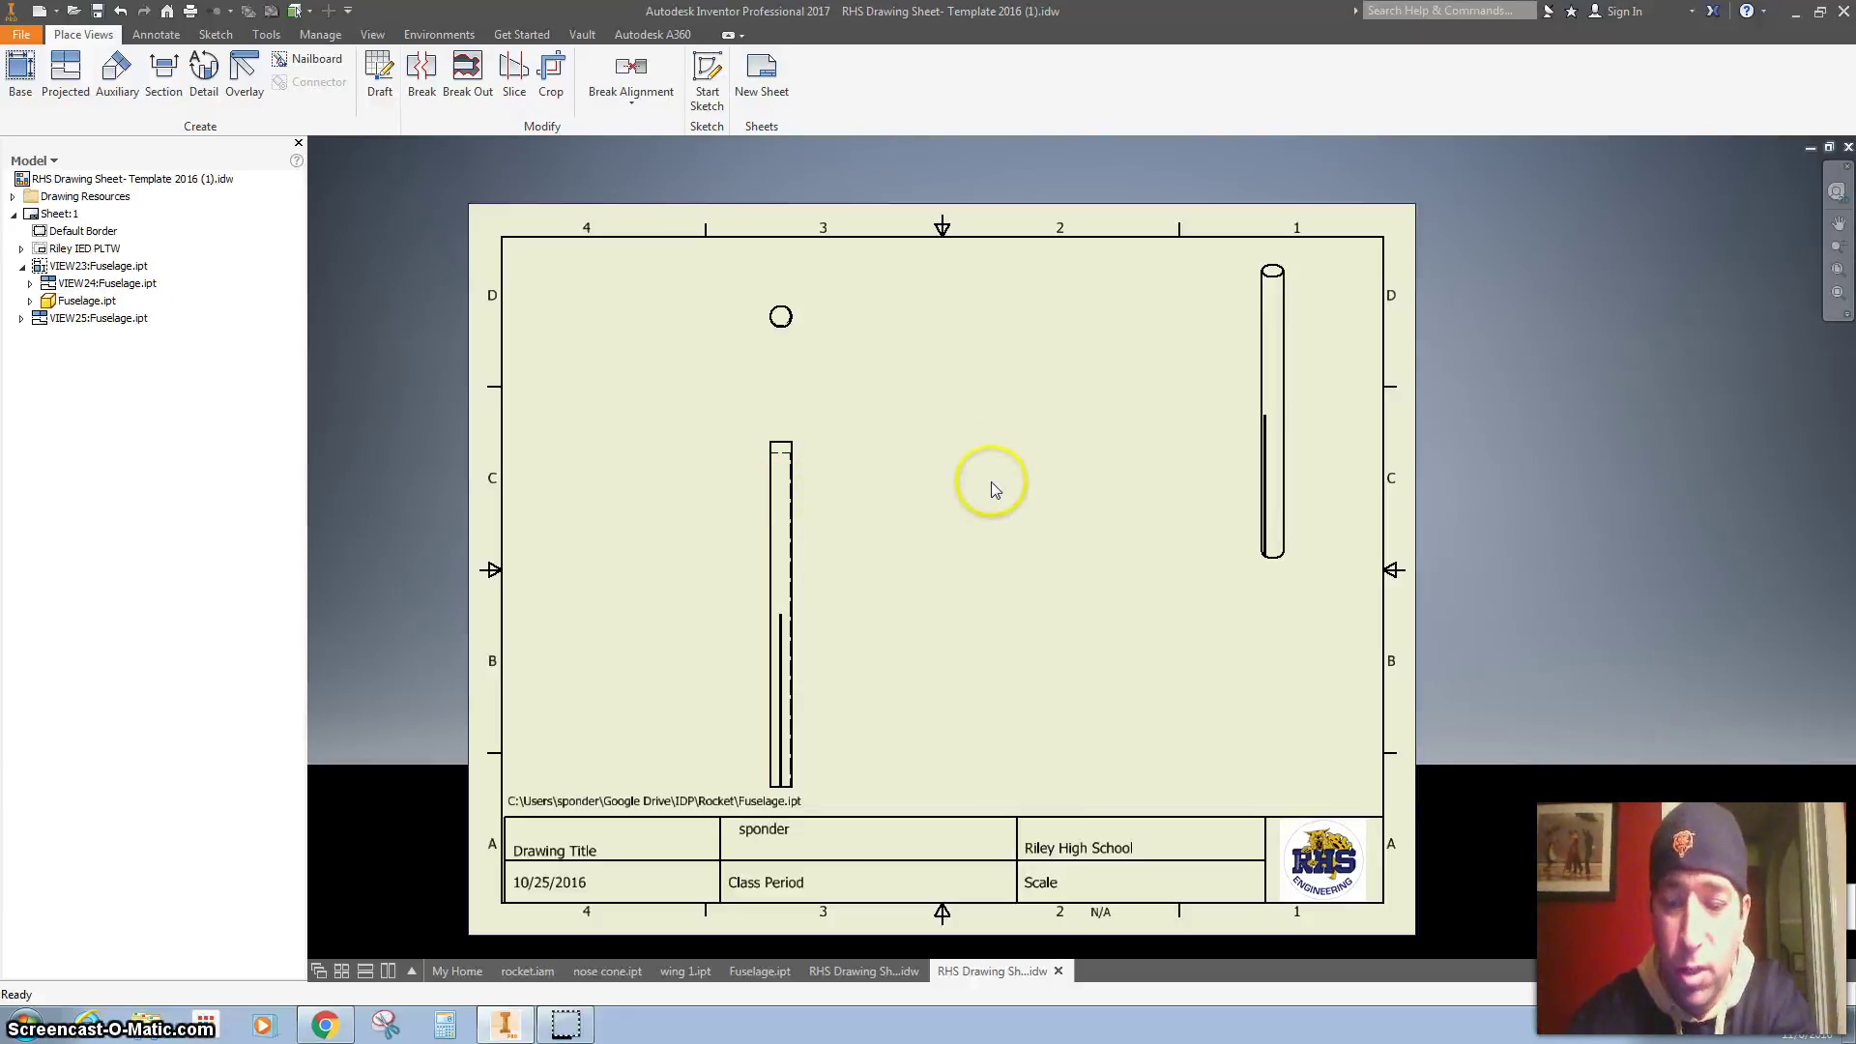
{"action": "double_click", "coordinate": [1249, 316]}
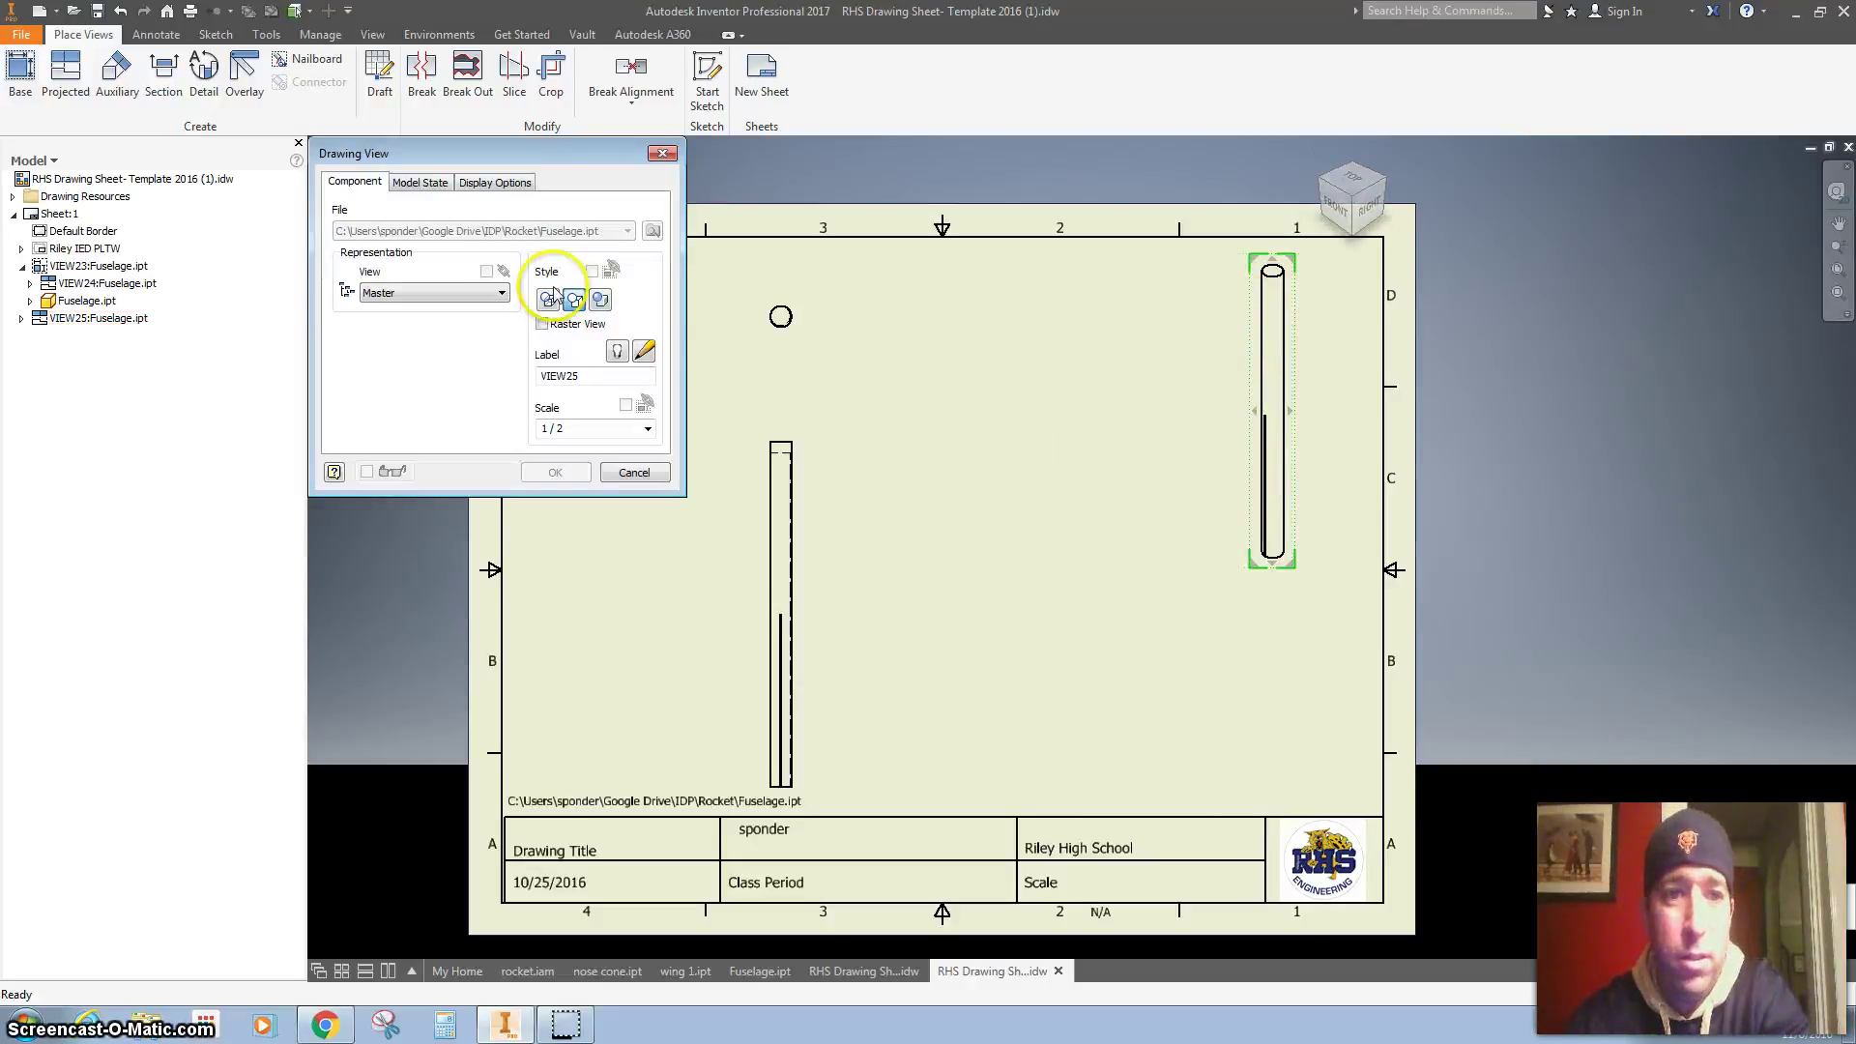
{"action": "left_click", "coordinate": [601, 300]}
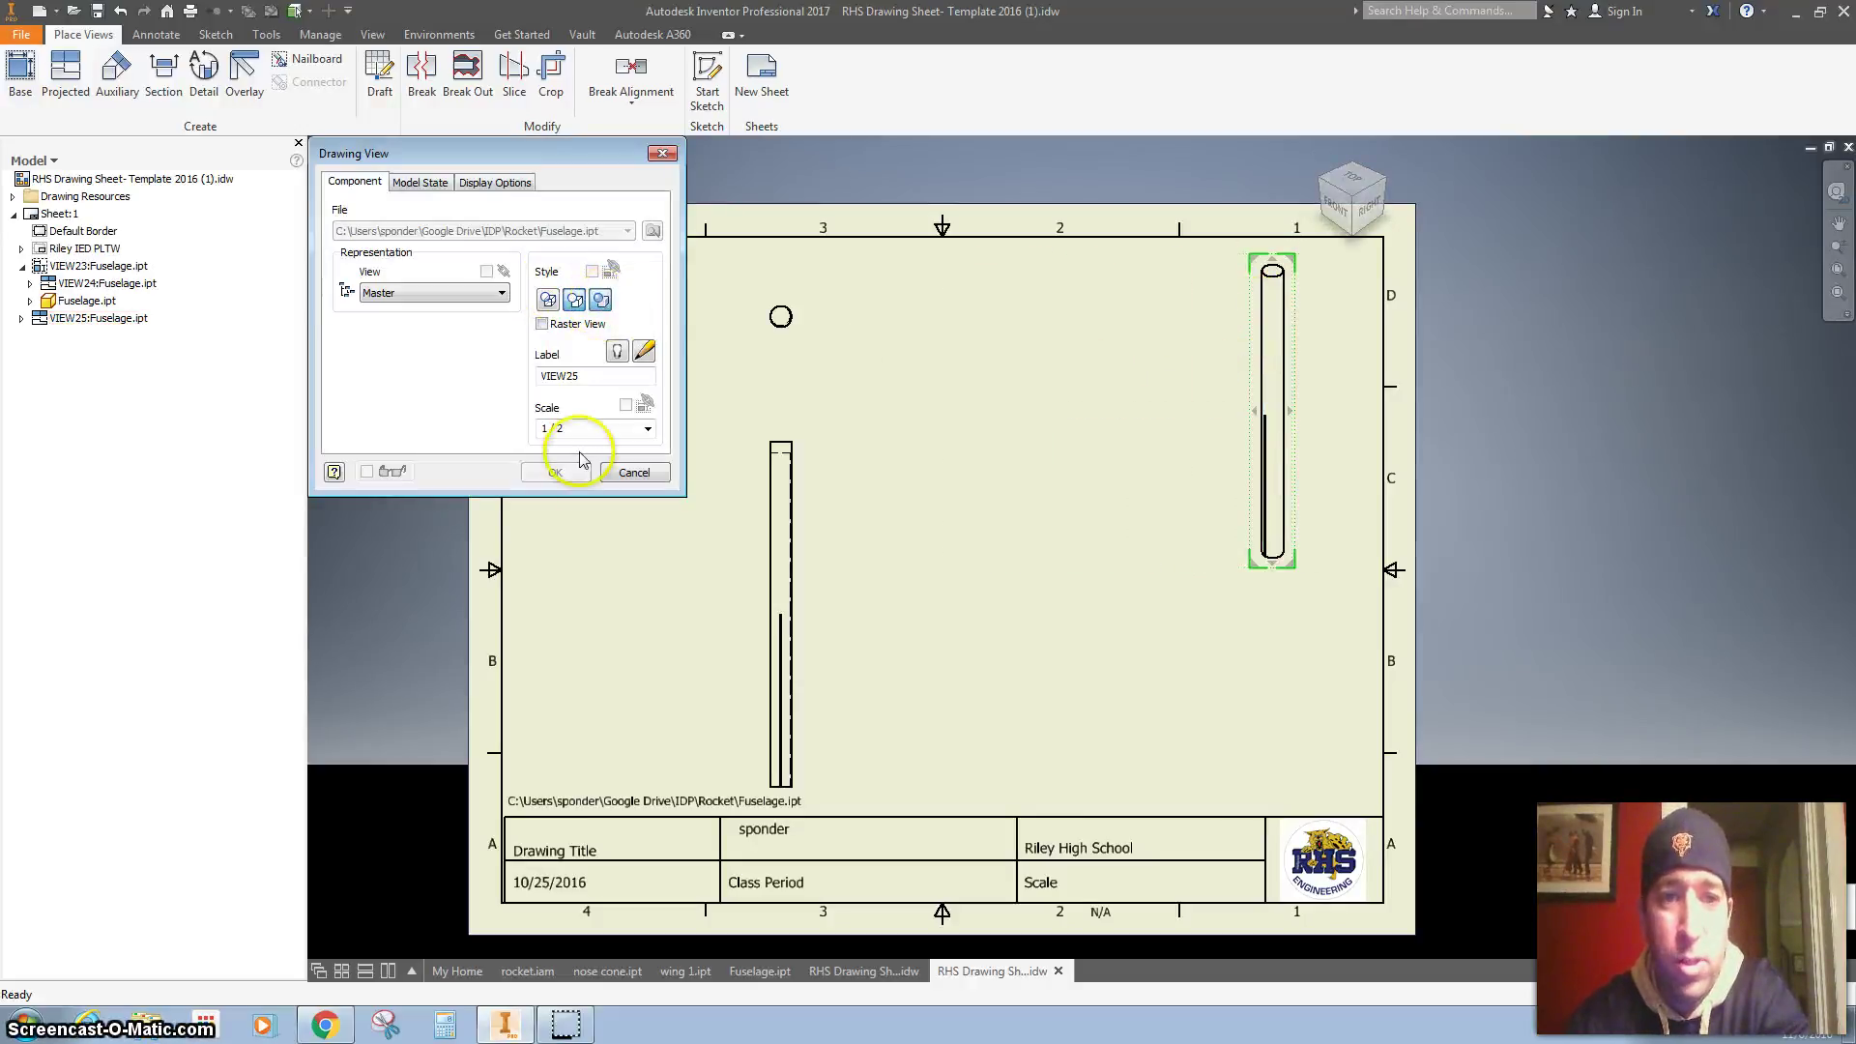
{"action": "left_click", "coordinate": [581, 473]}
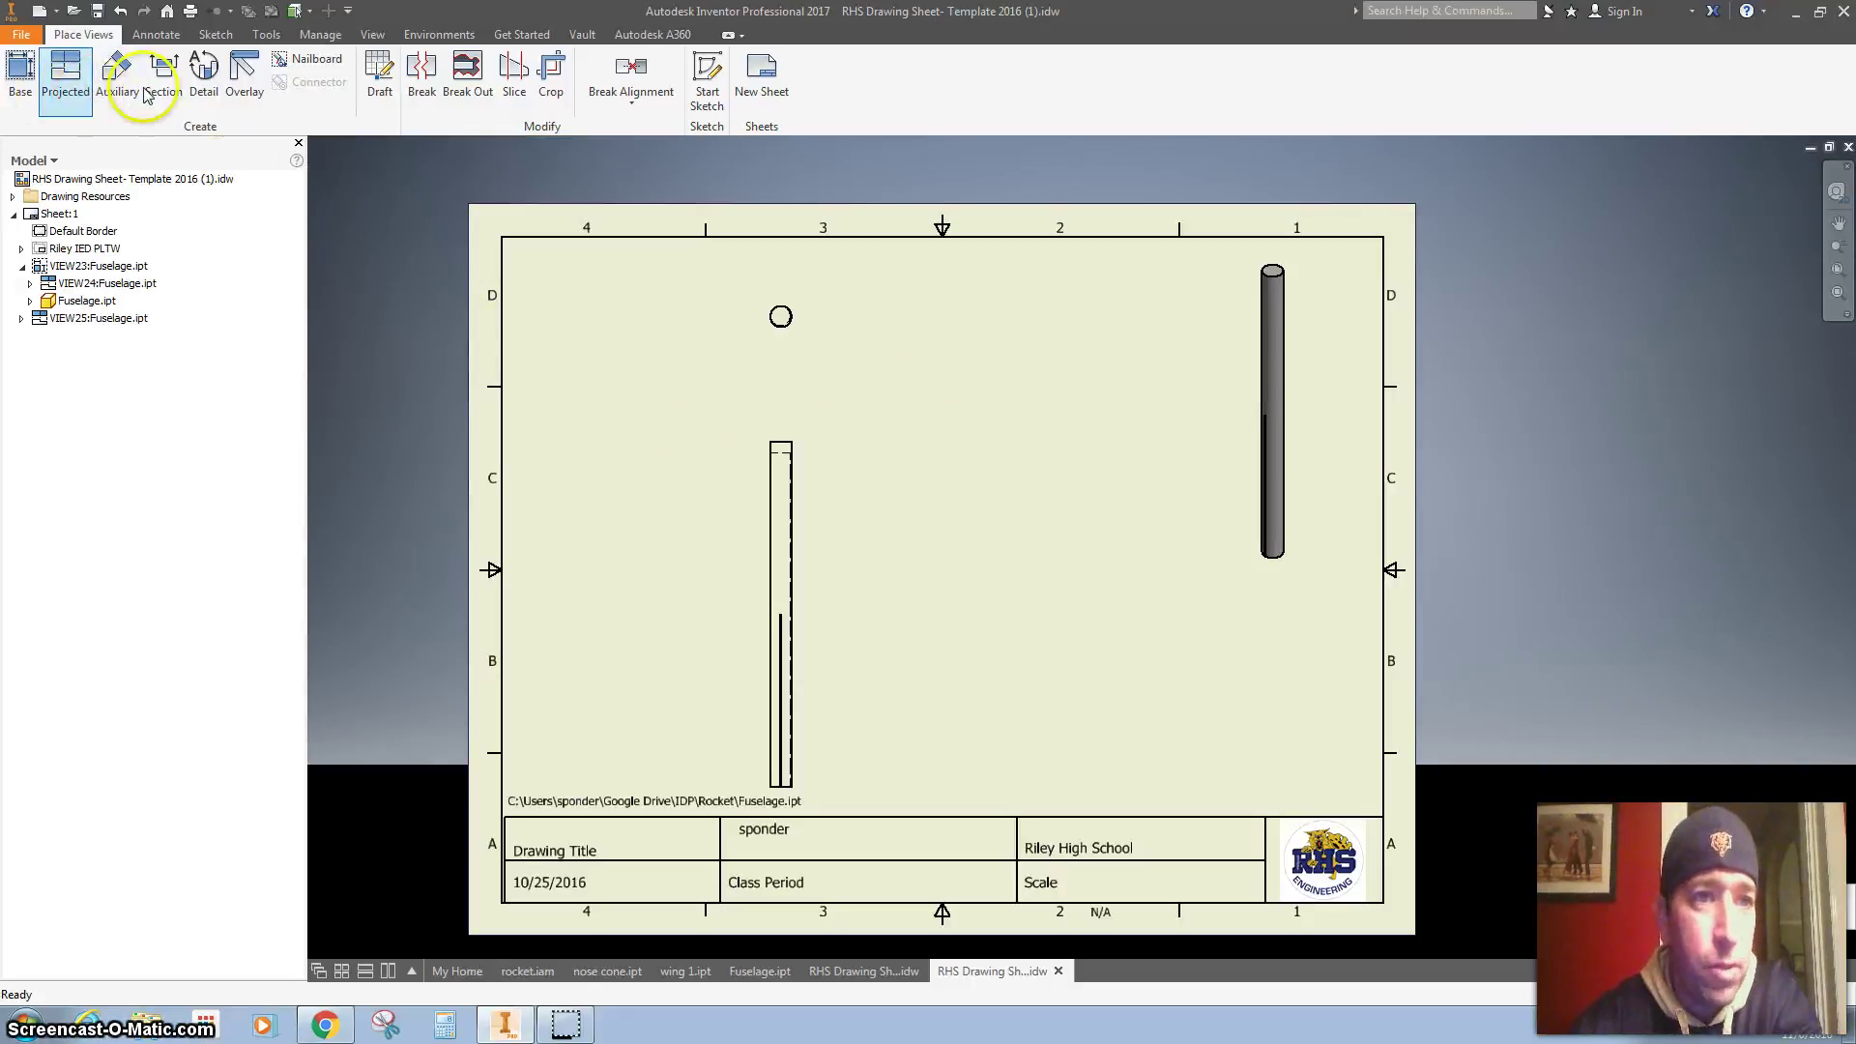
- Dimension the fuselage front view's long edge with an 8.00 overall length
{"action": "left_click", "coordinate": [153, 35]}
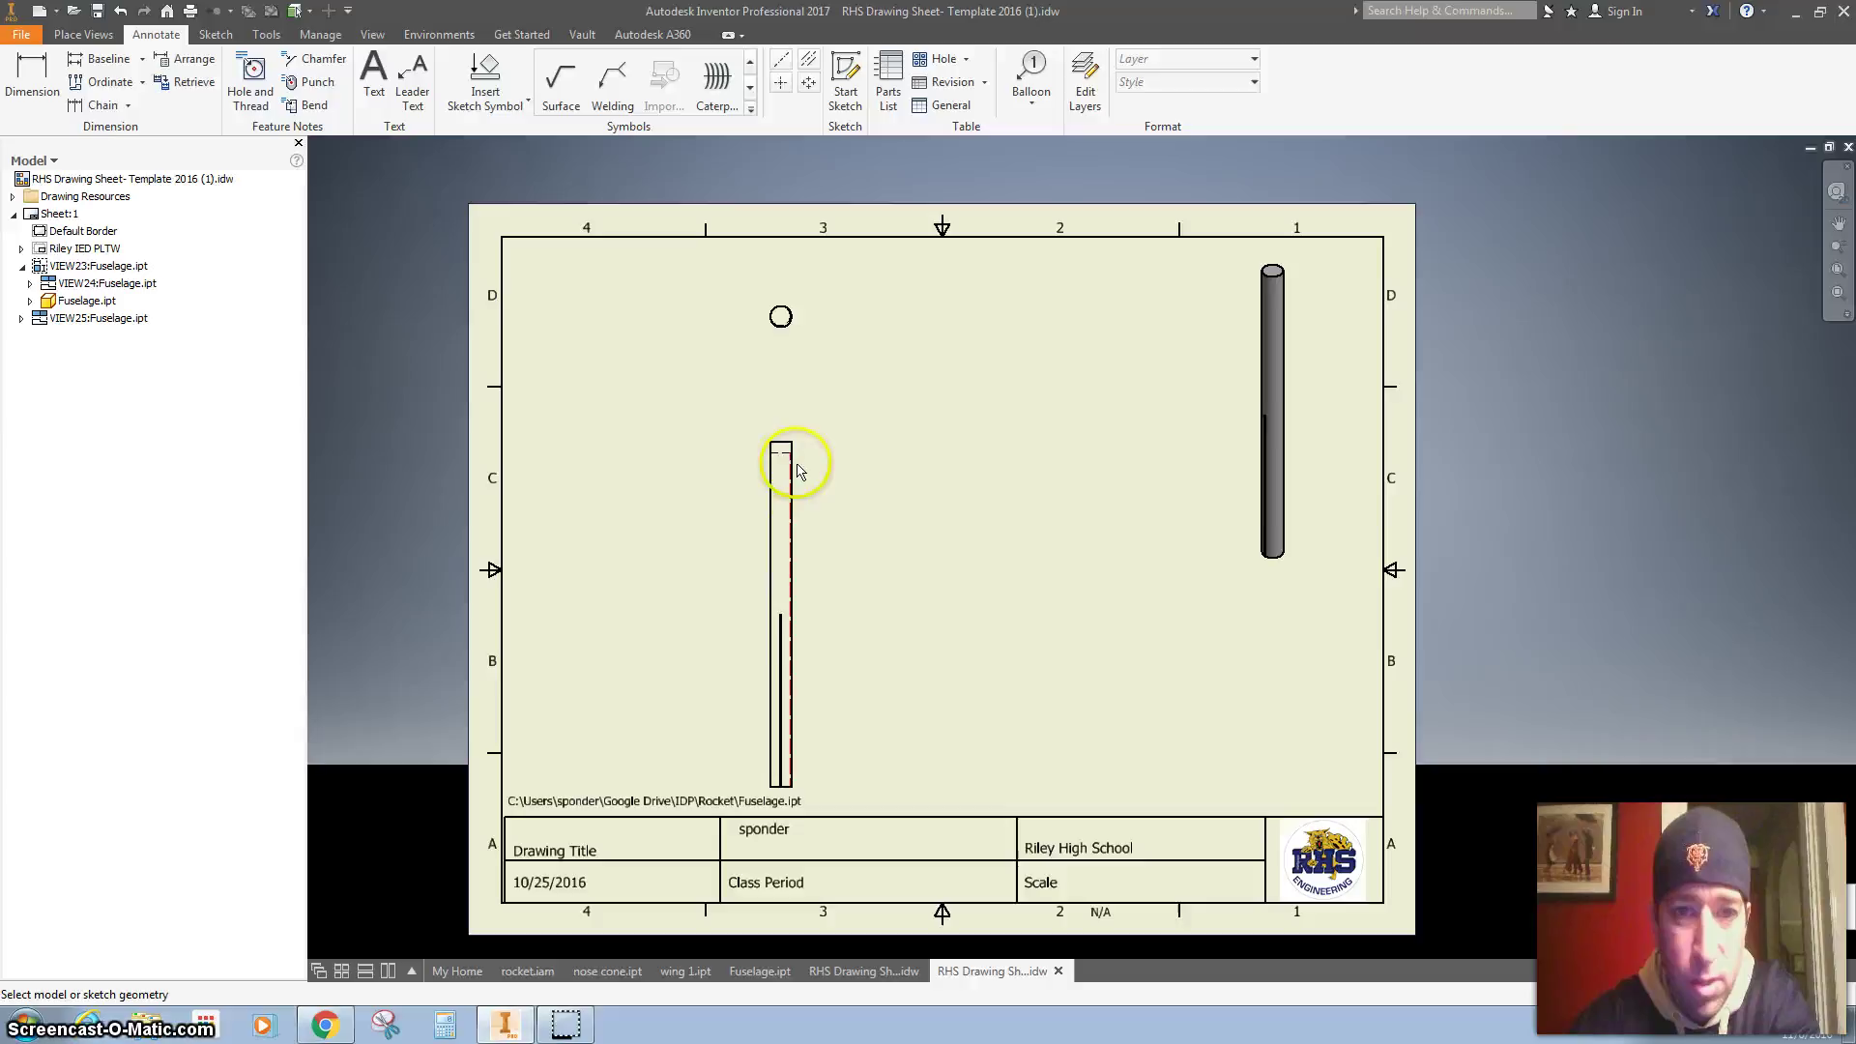
{"action": "scroll", "coordinate": [799, 455], "scroll_direction": "down", "scroll_amount": 3}
{"action": "key", "text": "d"}
{"action": "left_click", "coordinate": [776, 443]}
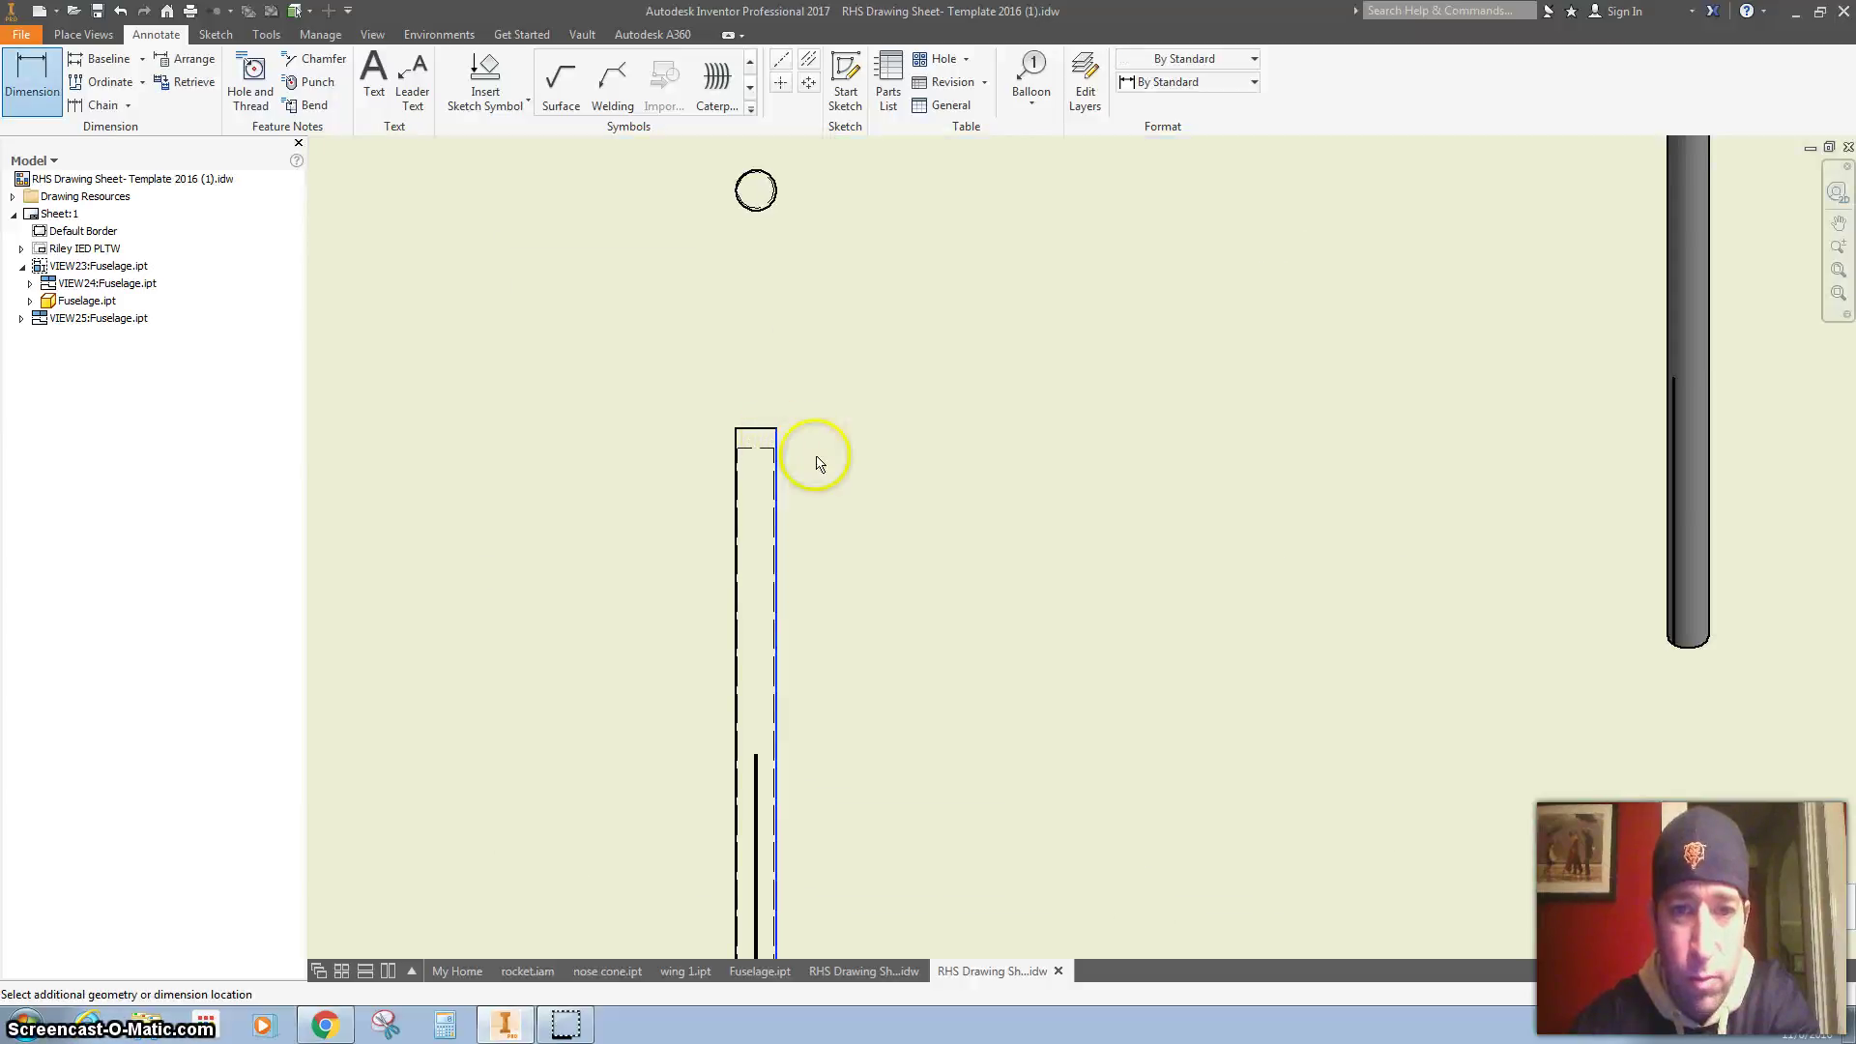
{"action": "left_click", "coordinate": [1064, 597]}
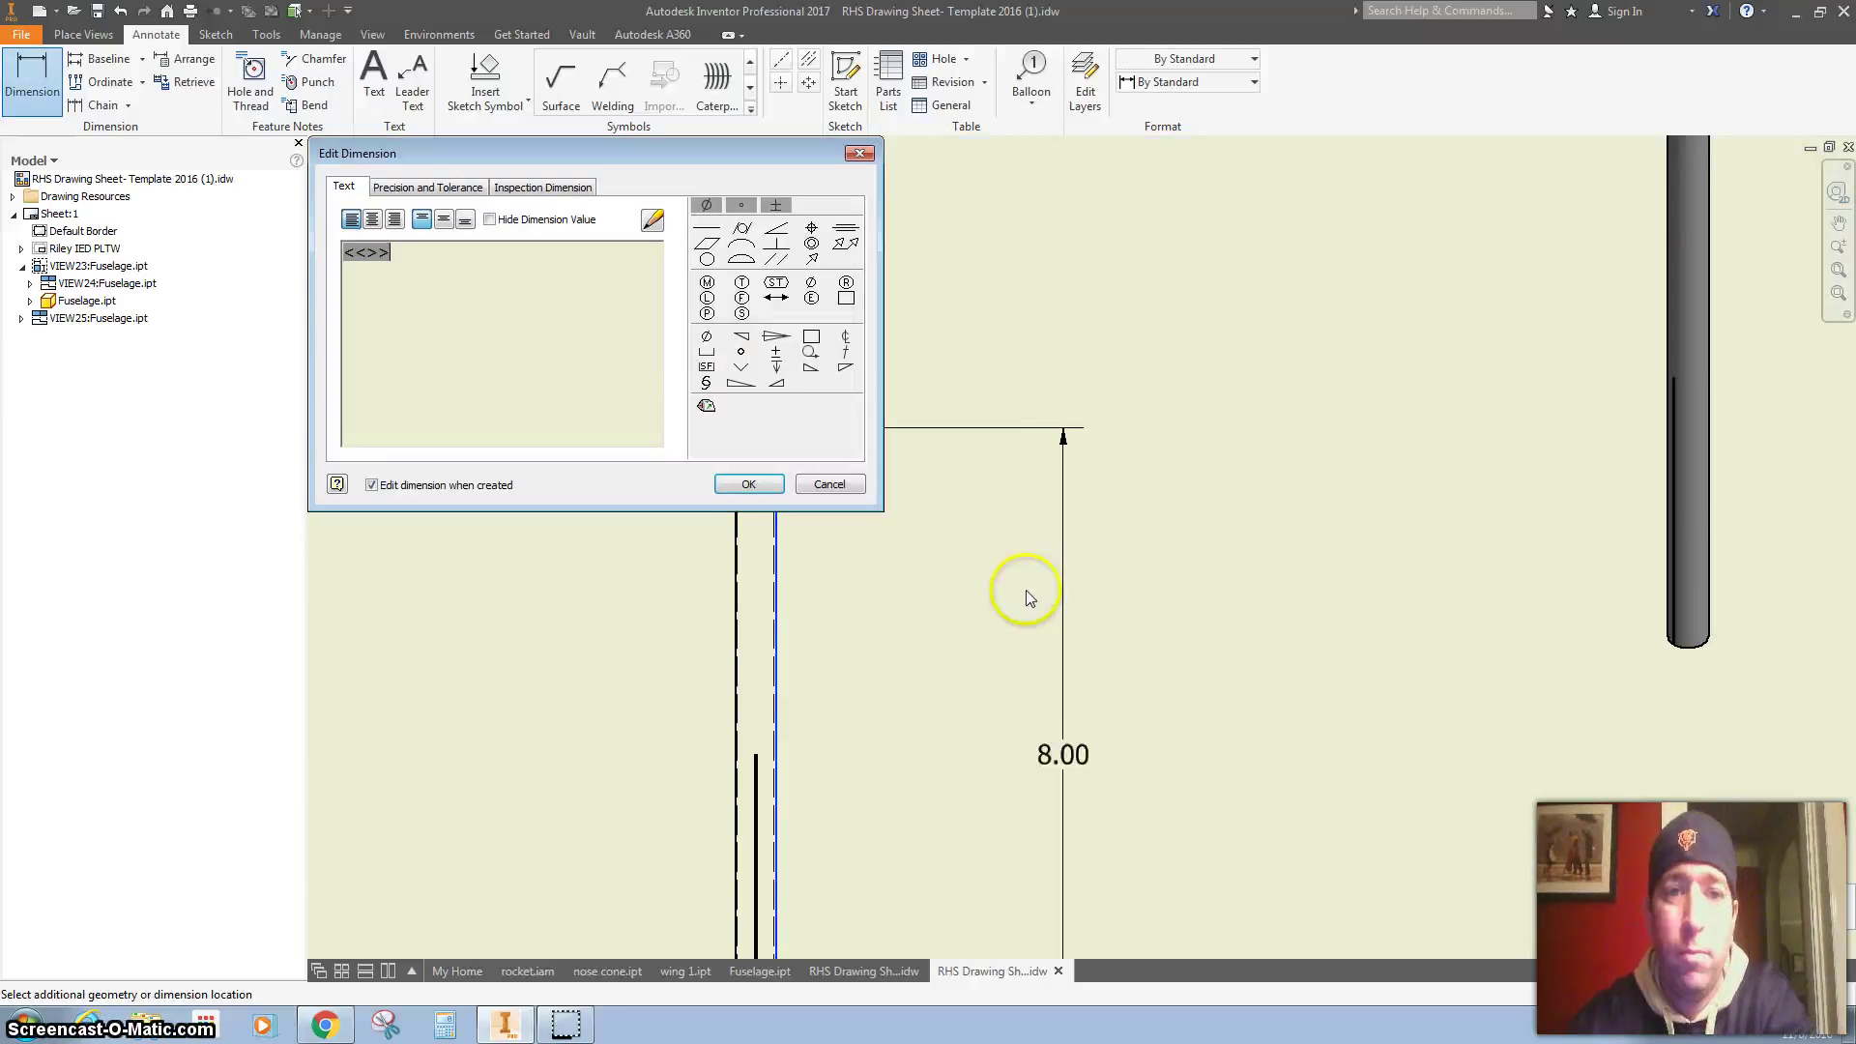
{"action": "left_click", "coordinate": [742, 484]}
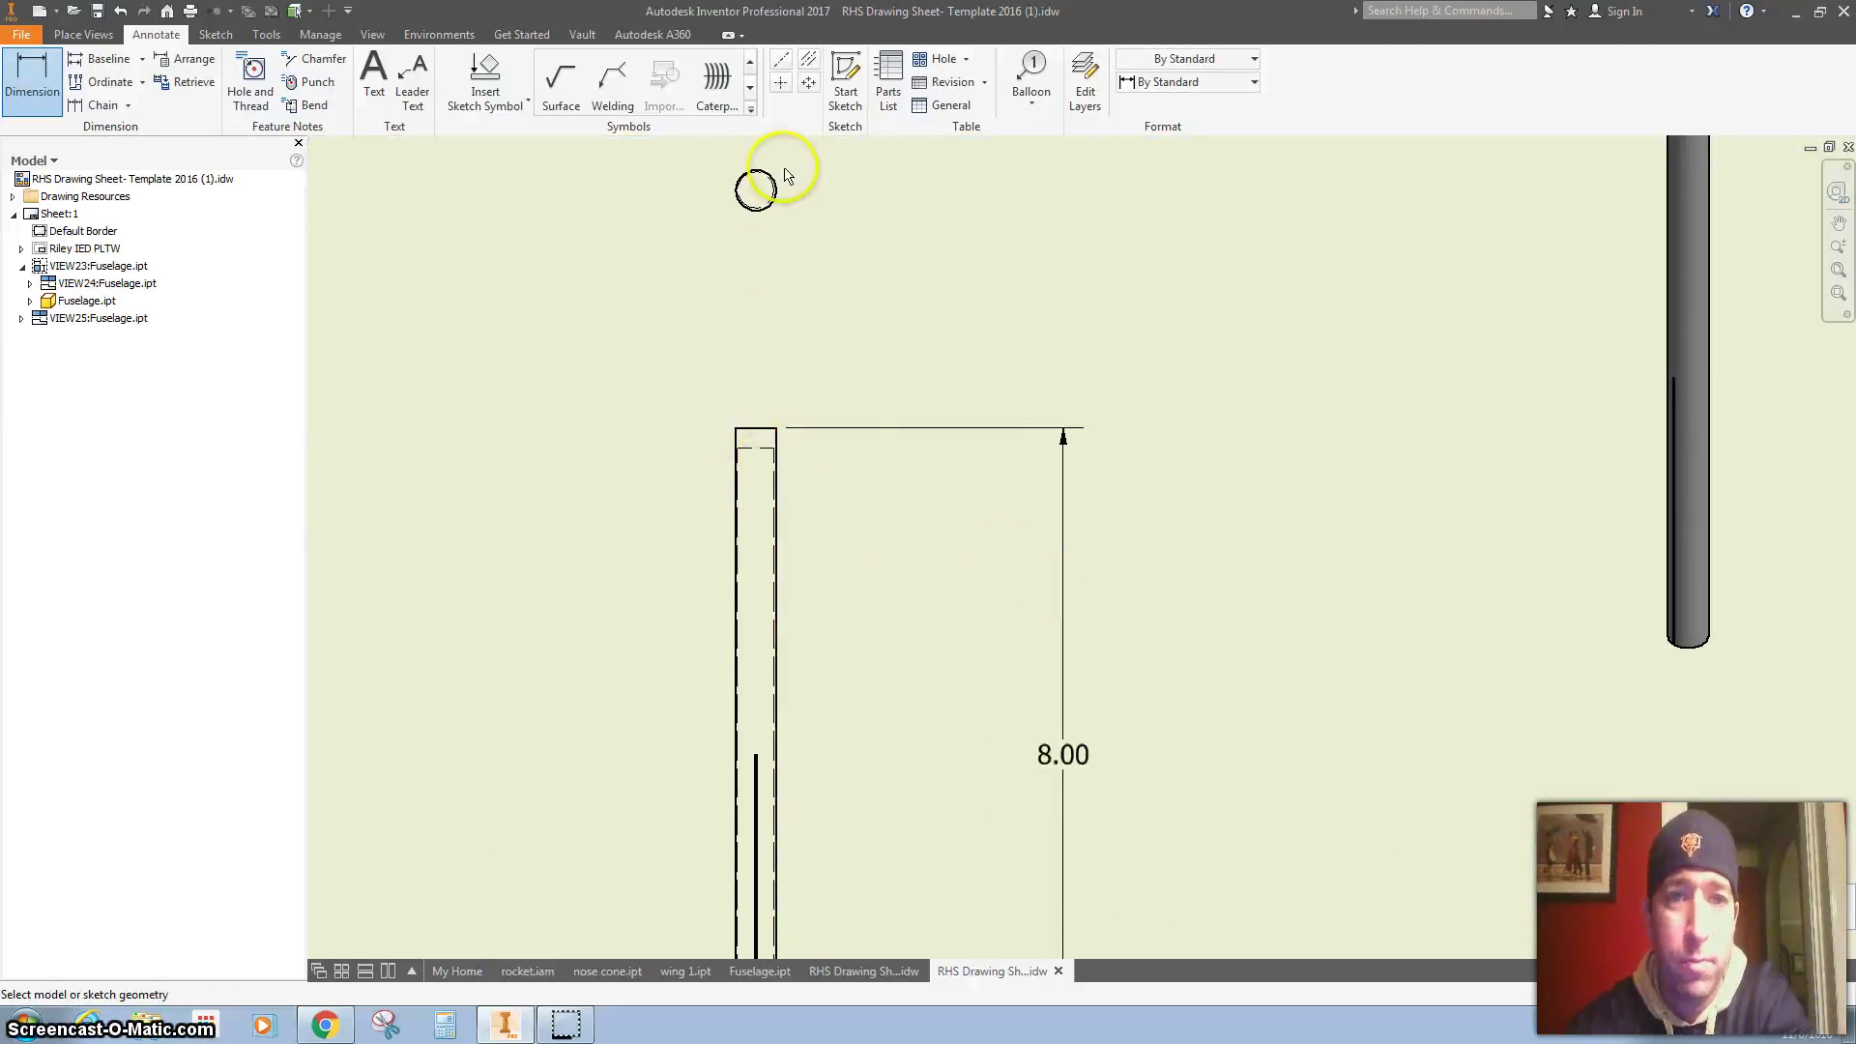
{"action": "scroll", "coordinate": [764, 179], "scroll_direction": "down", "scroll_amount": 4}
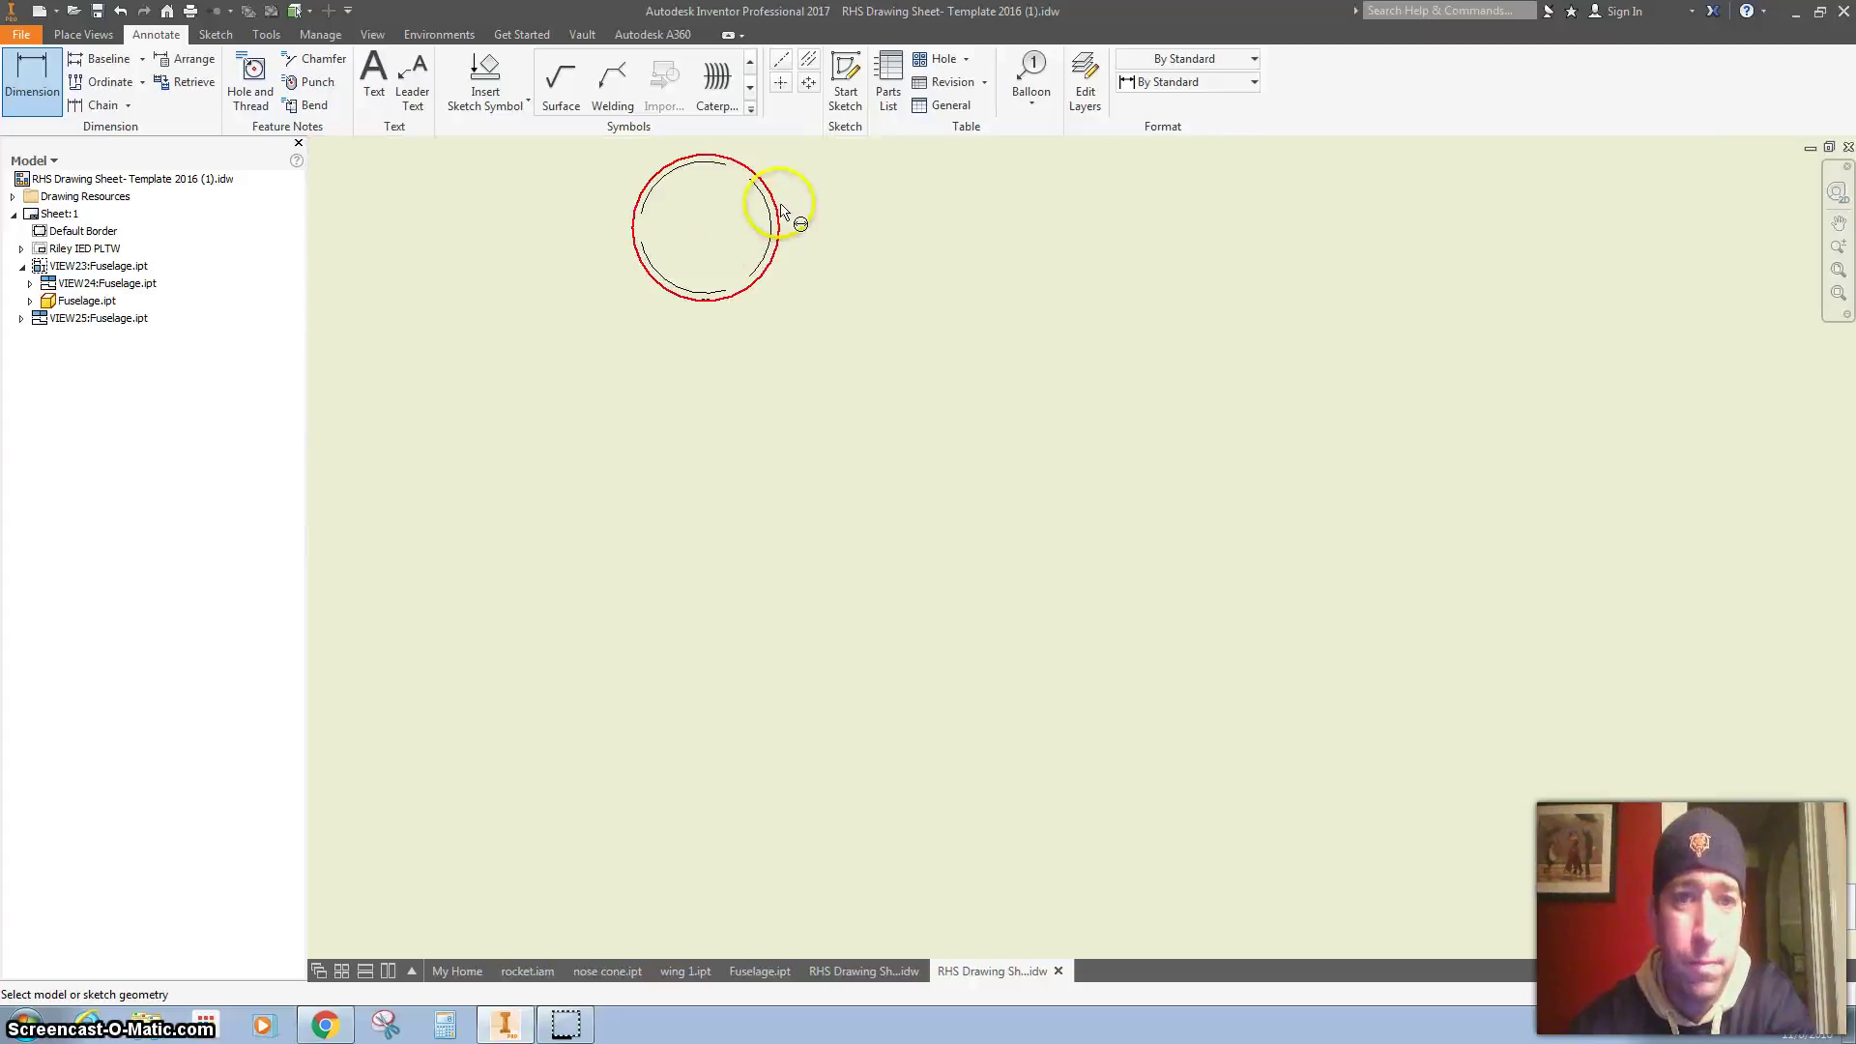
- Dimension the end view's outer and inner circles as Ø.50 and Ø.45
{"action": "left_click", "coordinate": [777, 203]}
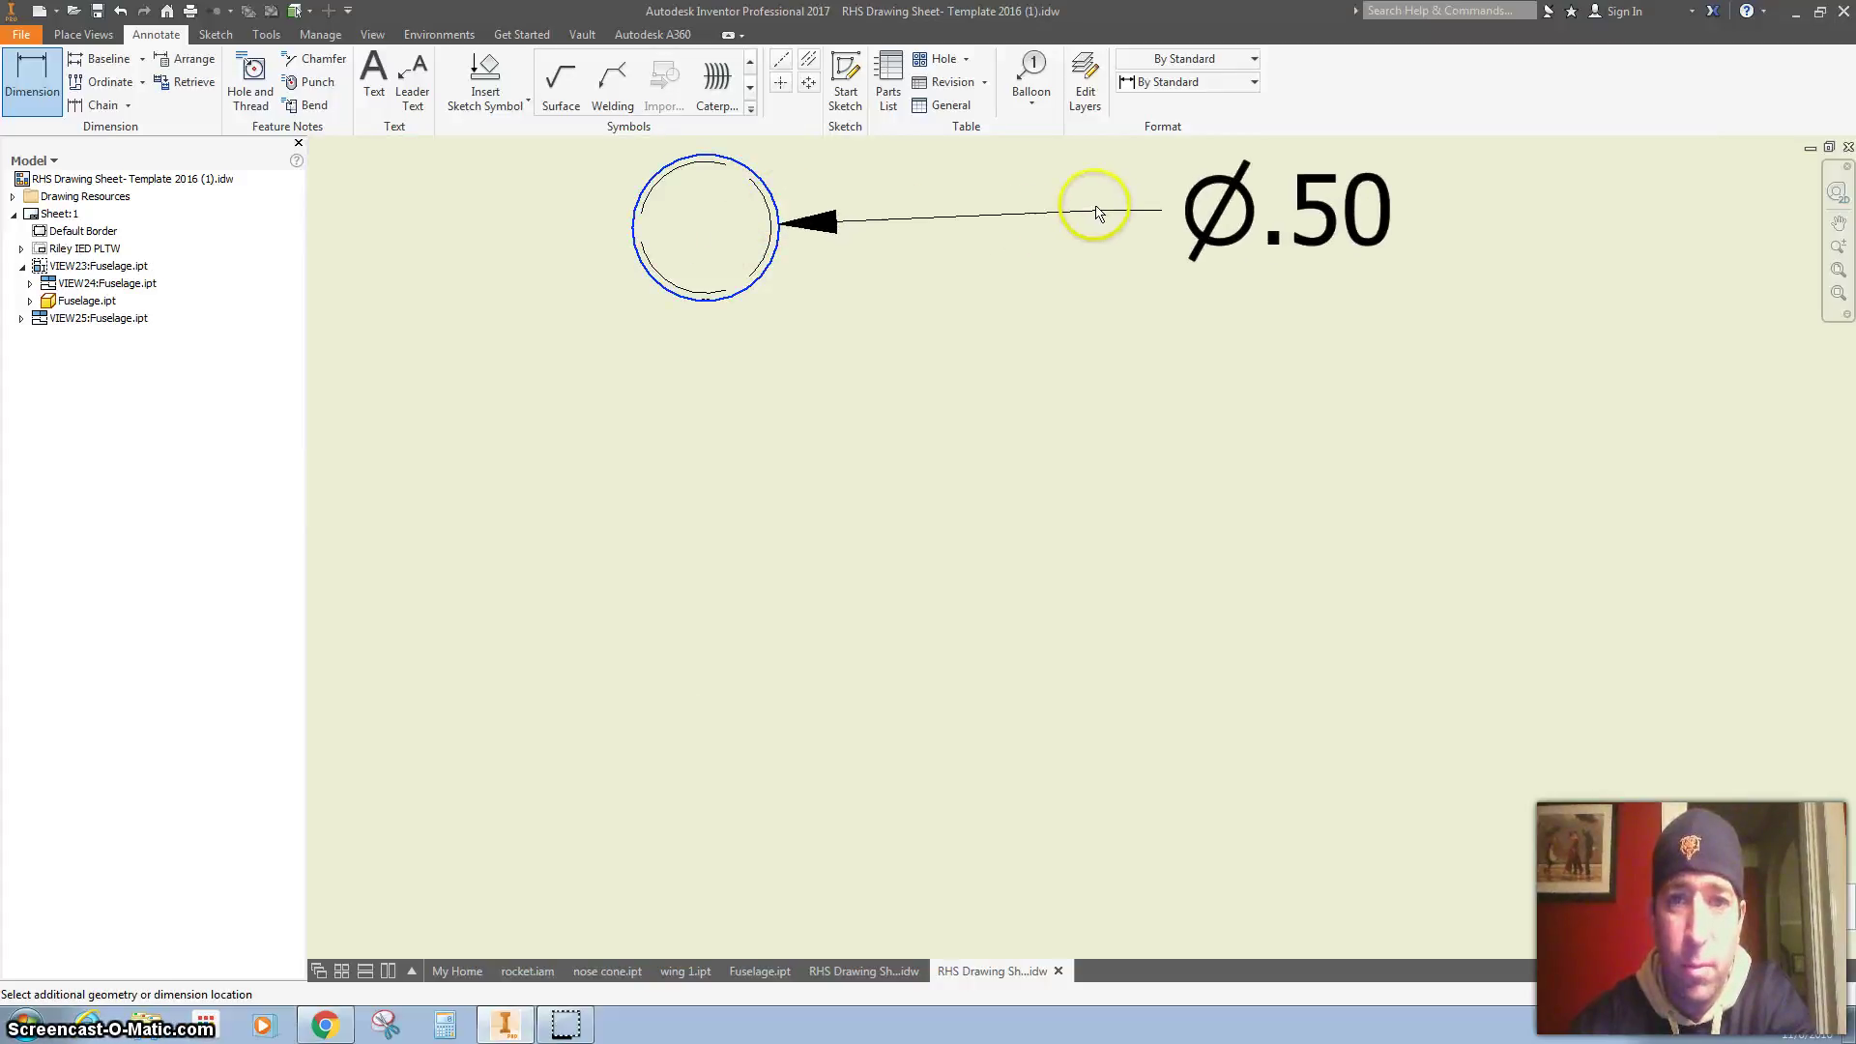
{"action": "left_click", "coordinate": [1096, 208]}
{"action": "left_click", "coordinate": [749, 483]}
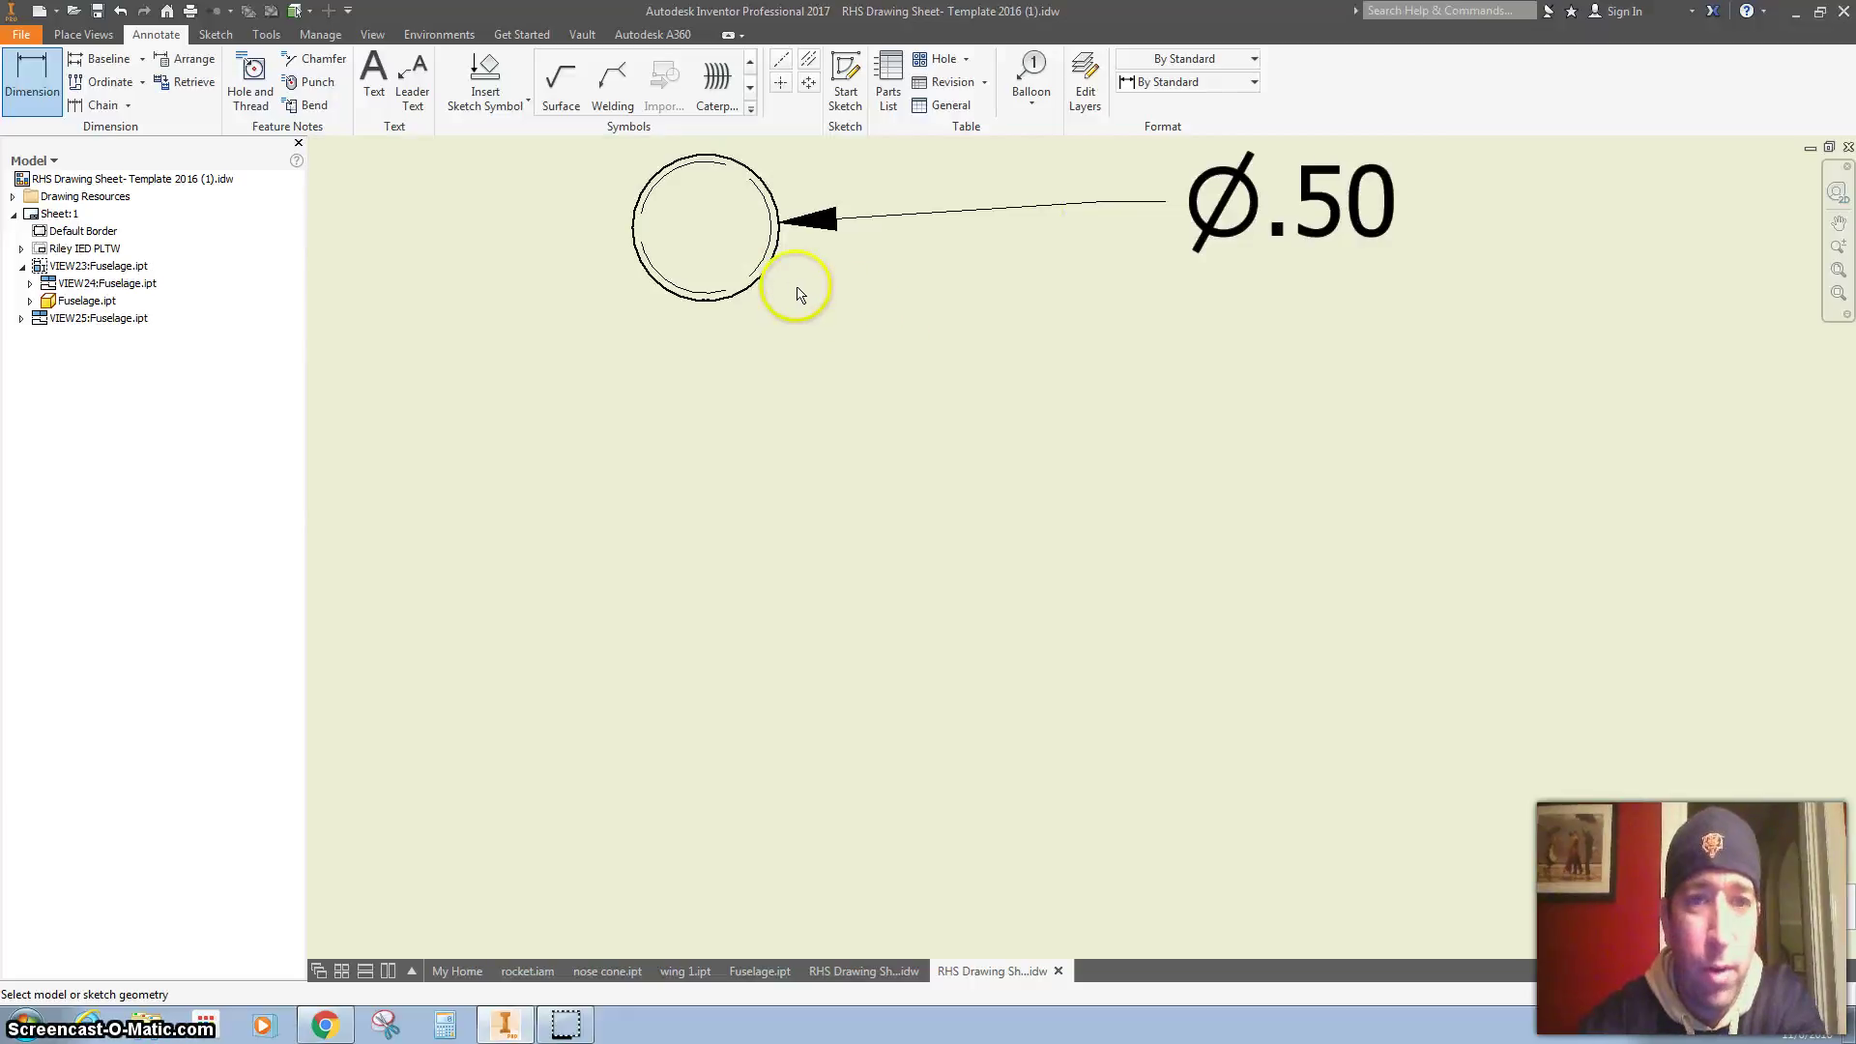
{"action": "left_click", "coordinate": [764, 263]}
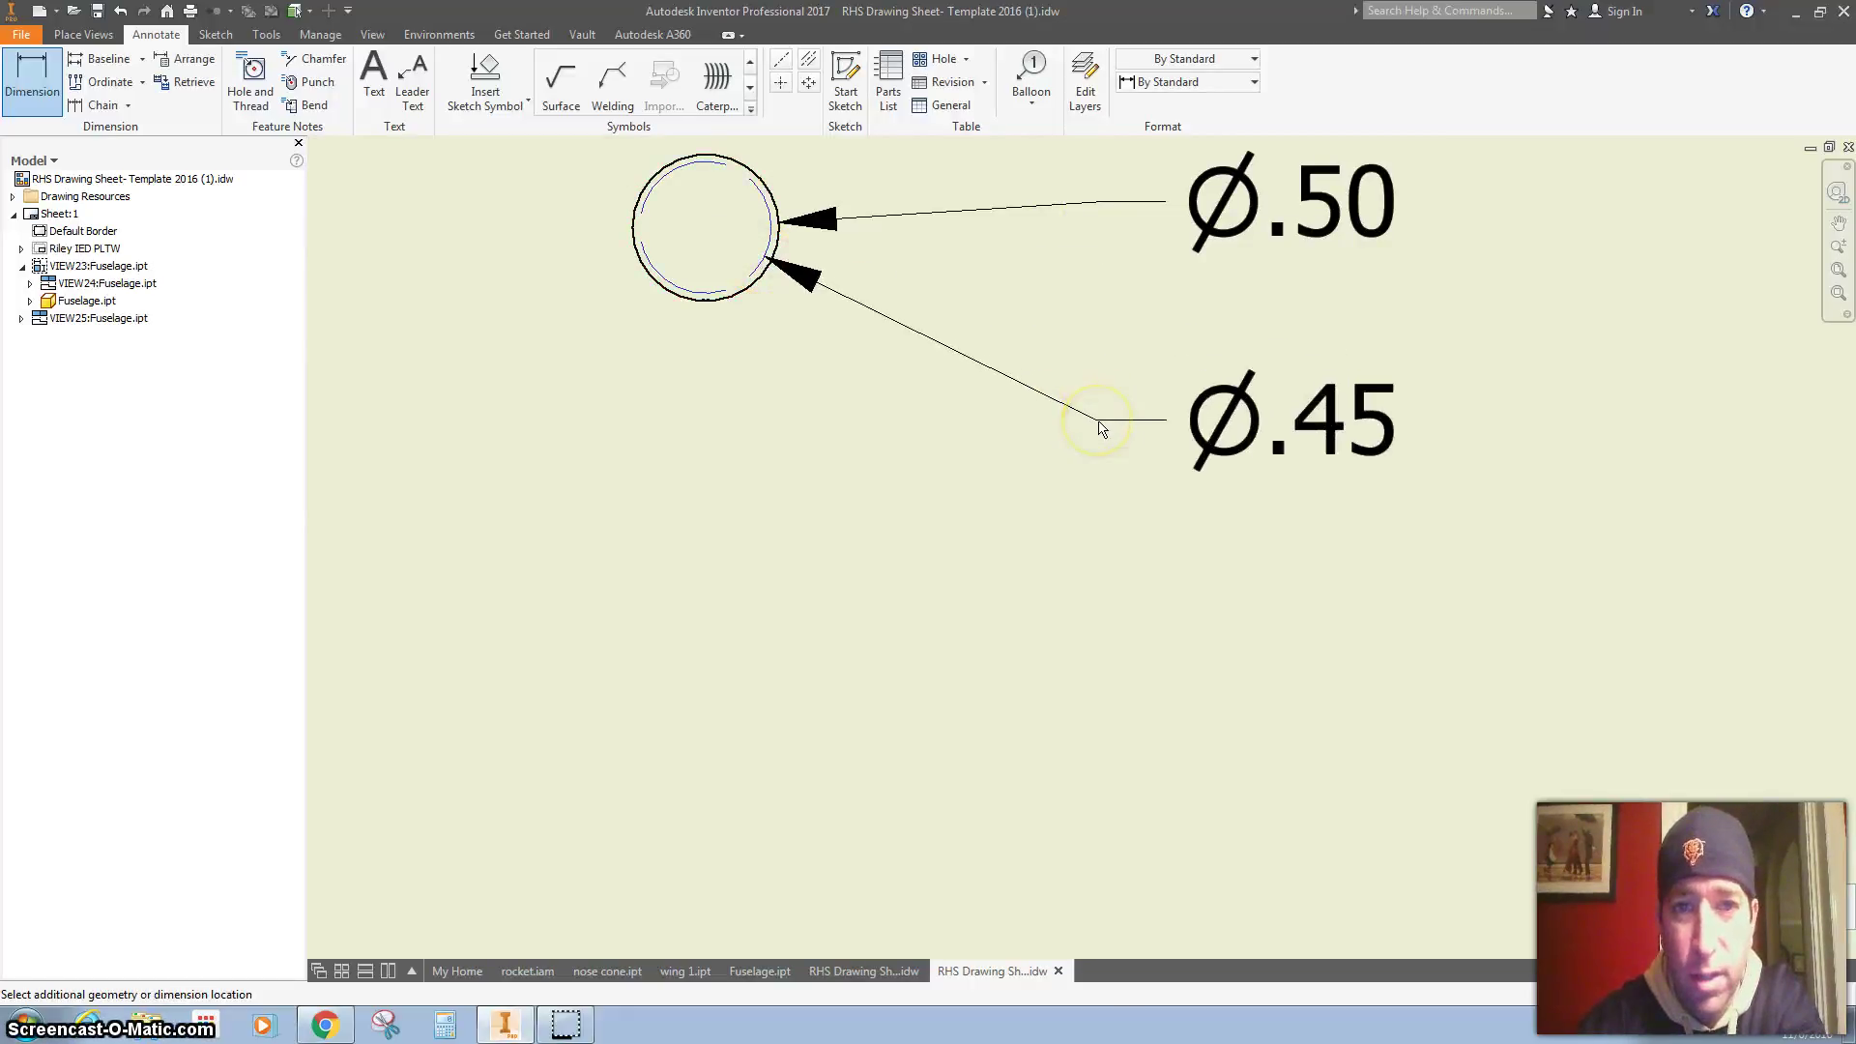
{"action": "left_click", "coordinate": [1099, 427]}
{"action": "left_click", "coordinate": [750, 484]}
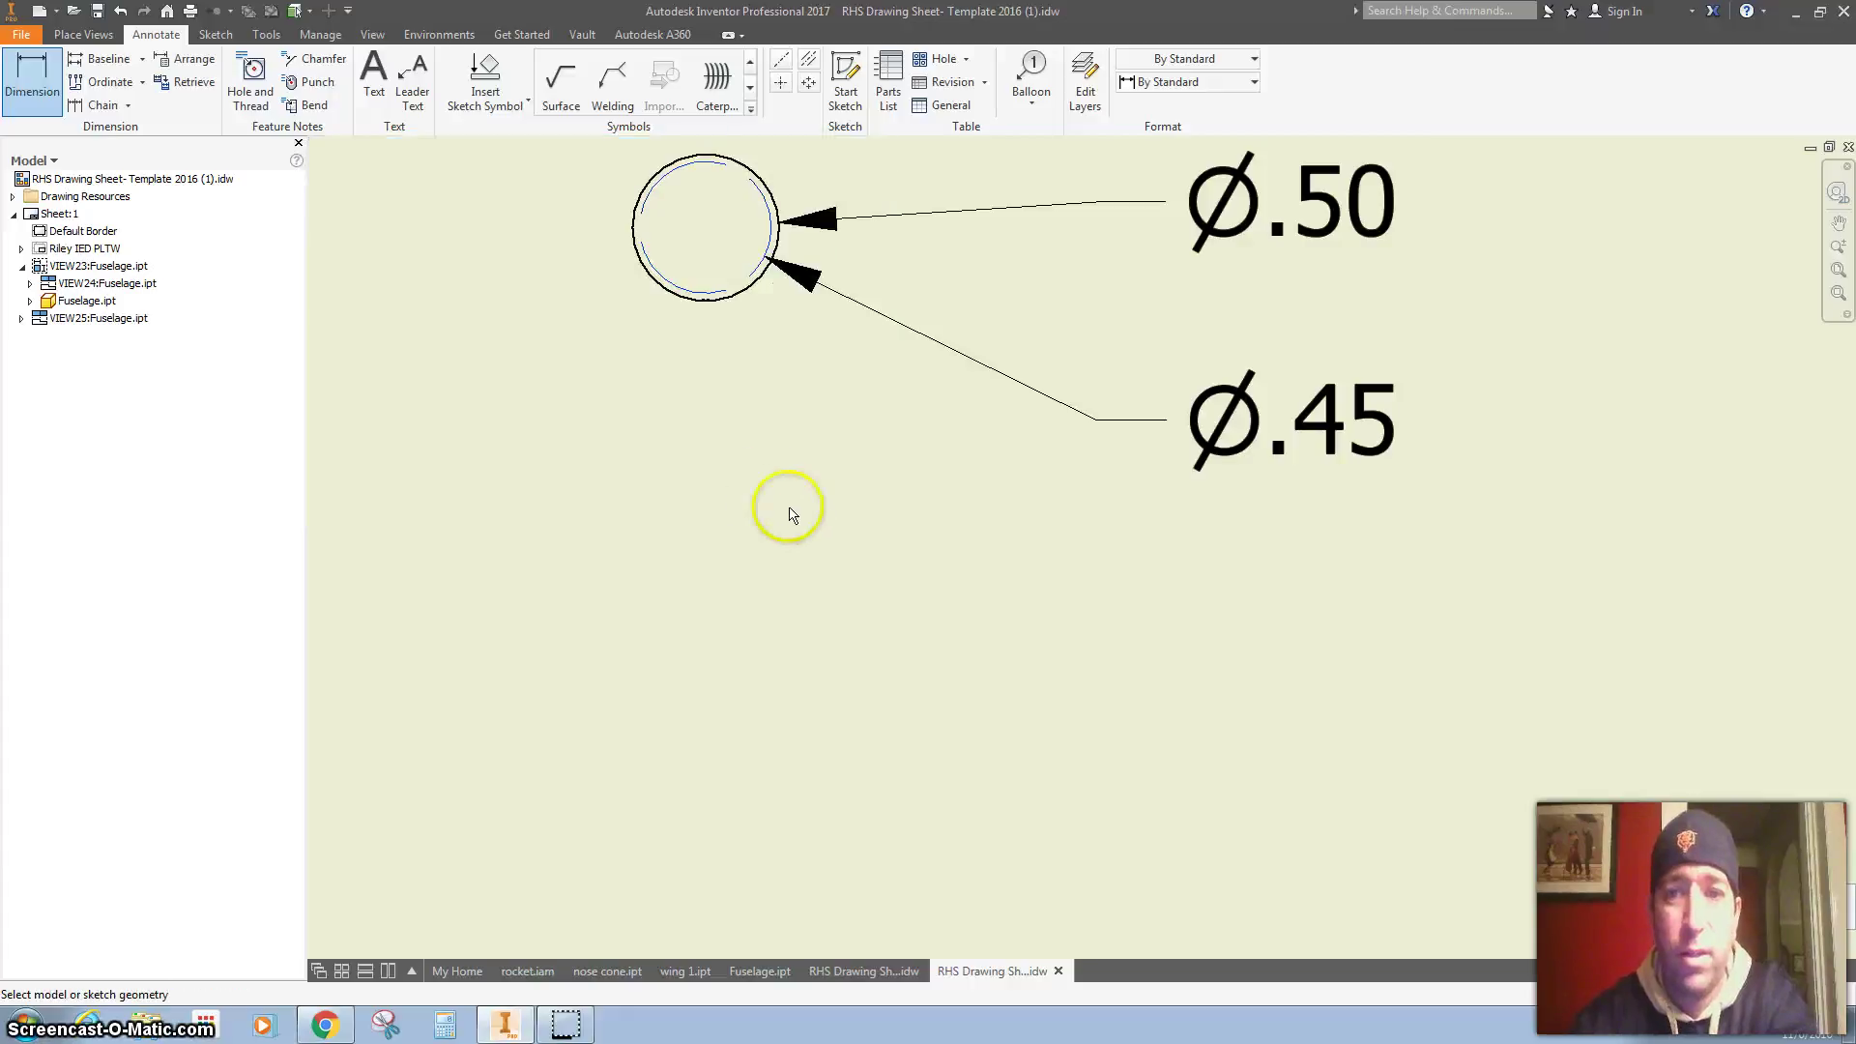
{"action": "scroll", "coordinate": [787, 510], "scroll_direction": "up", "scroll_amount": 6}
- Add a .03 wall-thickness dimension above the fuselage view, then zoom to the whole sheet
{"action": "middle_click_drag", "start_coordinate": [789, 499], "coordinate": [779, 339]}
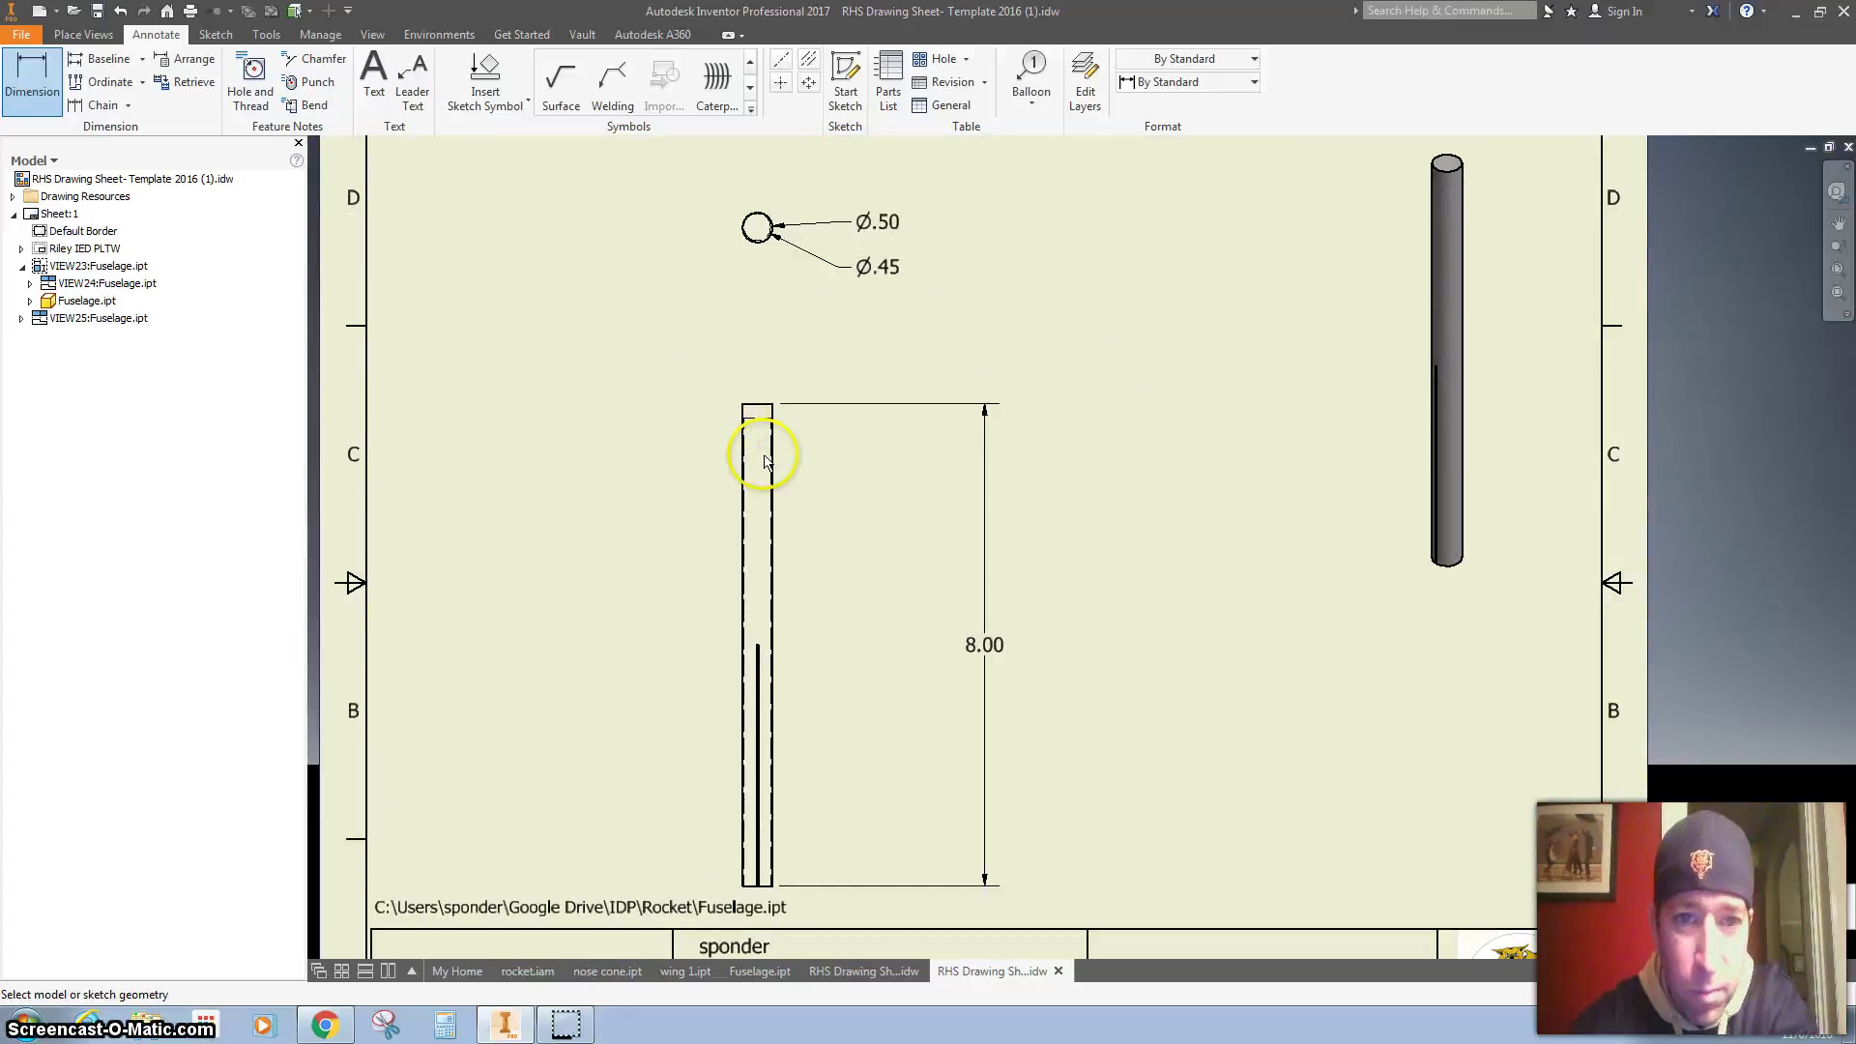
{"action": "scroll", "coordinate": [759, 450], "scroll_direction": "down", "scroll_amount": 4}
{"action": "scroll", "coordinate": [731, 372], "scroll_direction": "down", "scroll_amount": 2}
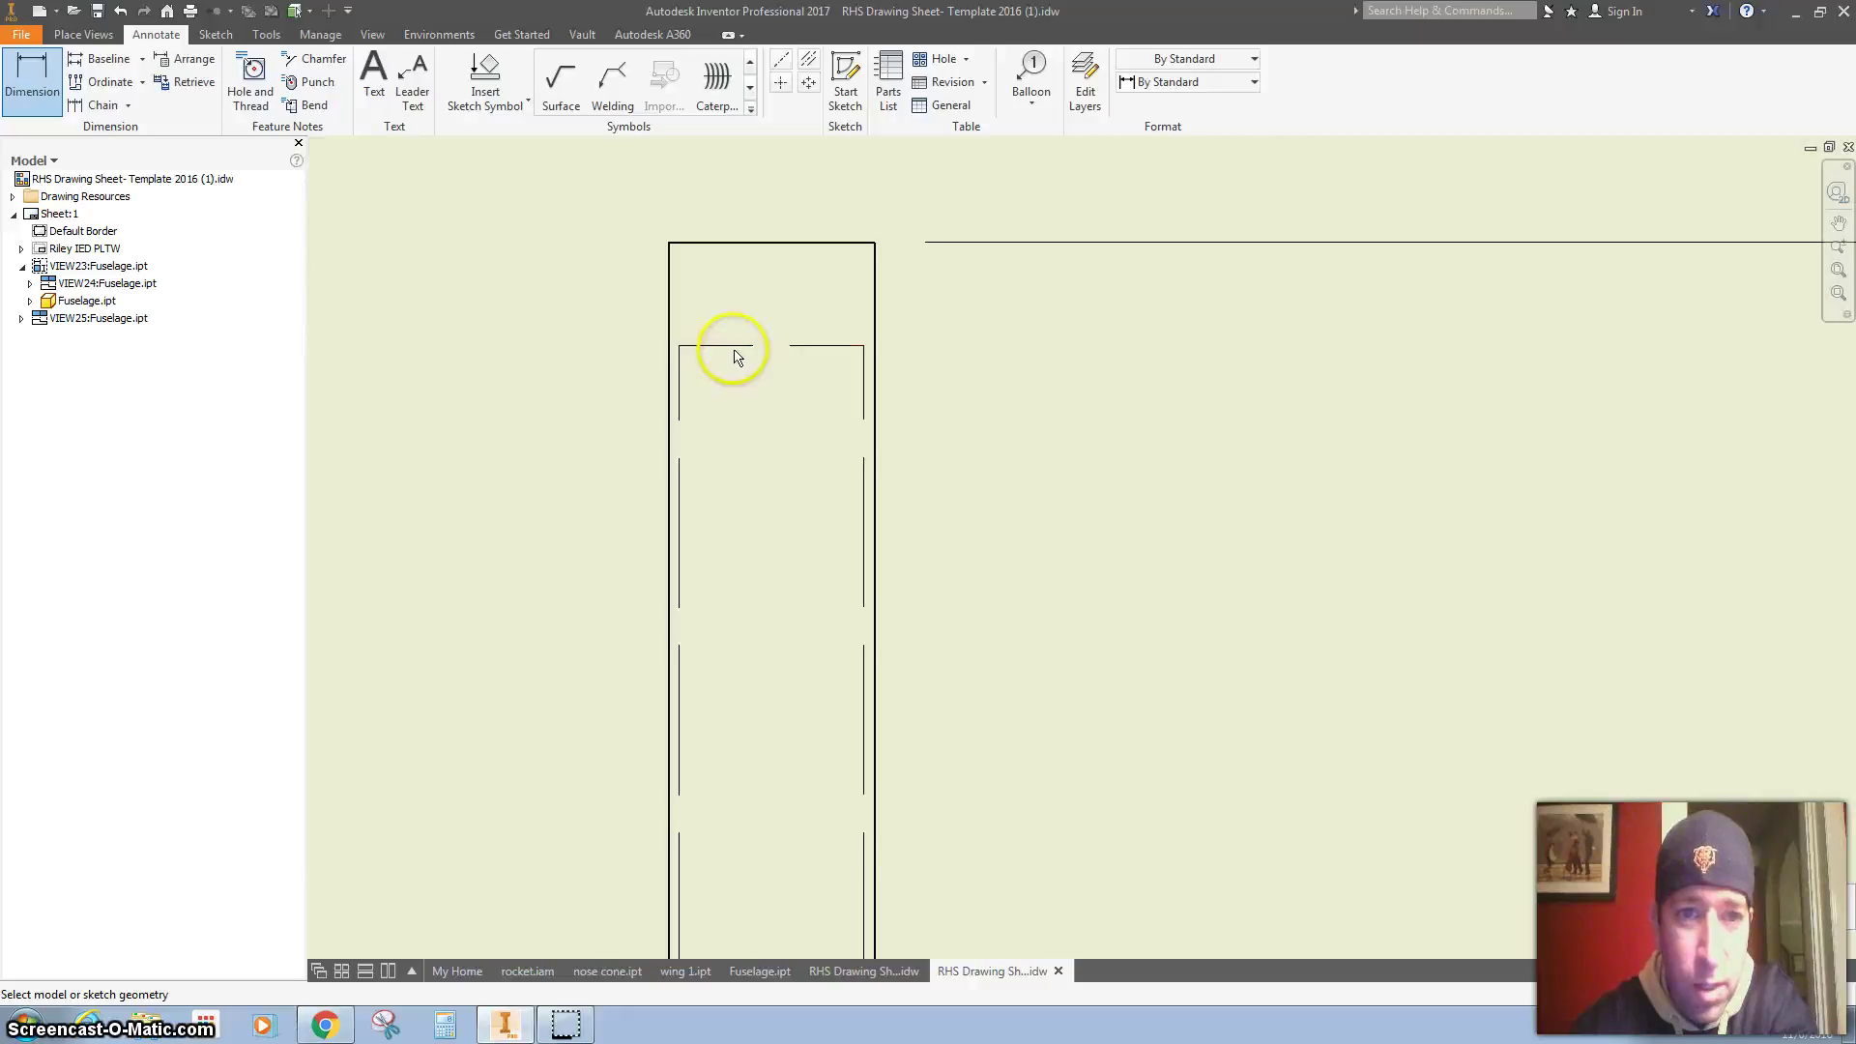
{"action": "left_click", "coordinate": [679, 392]}
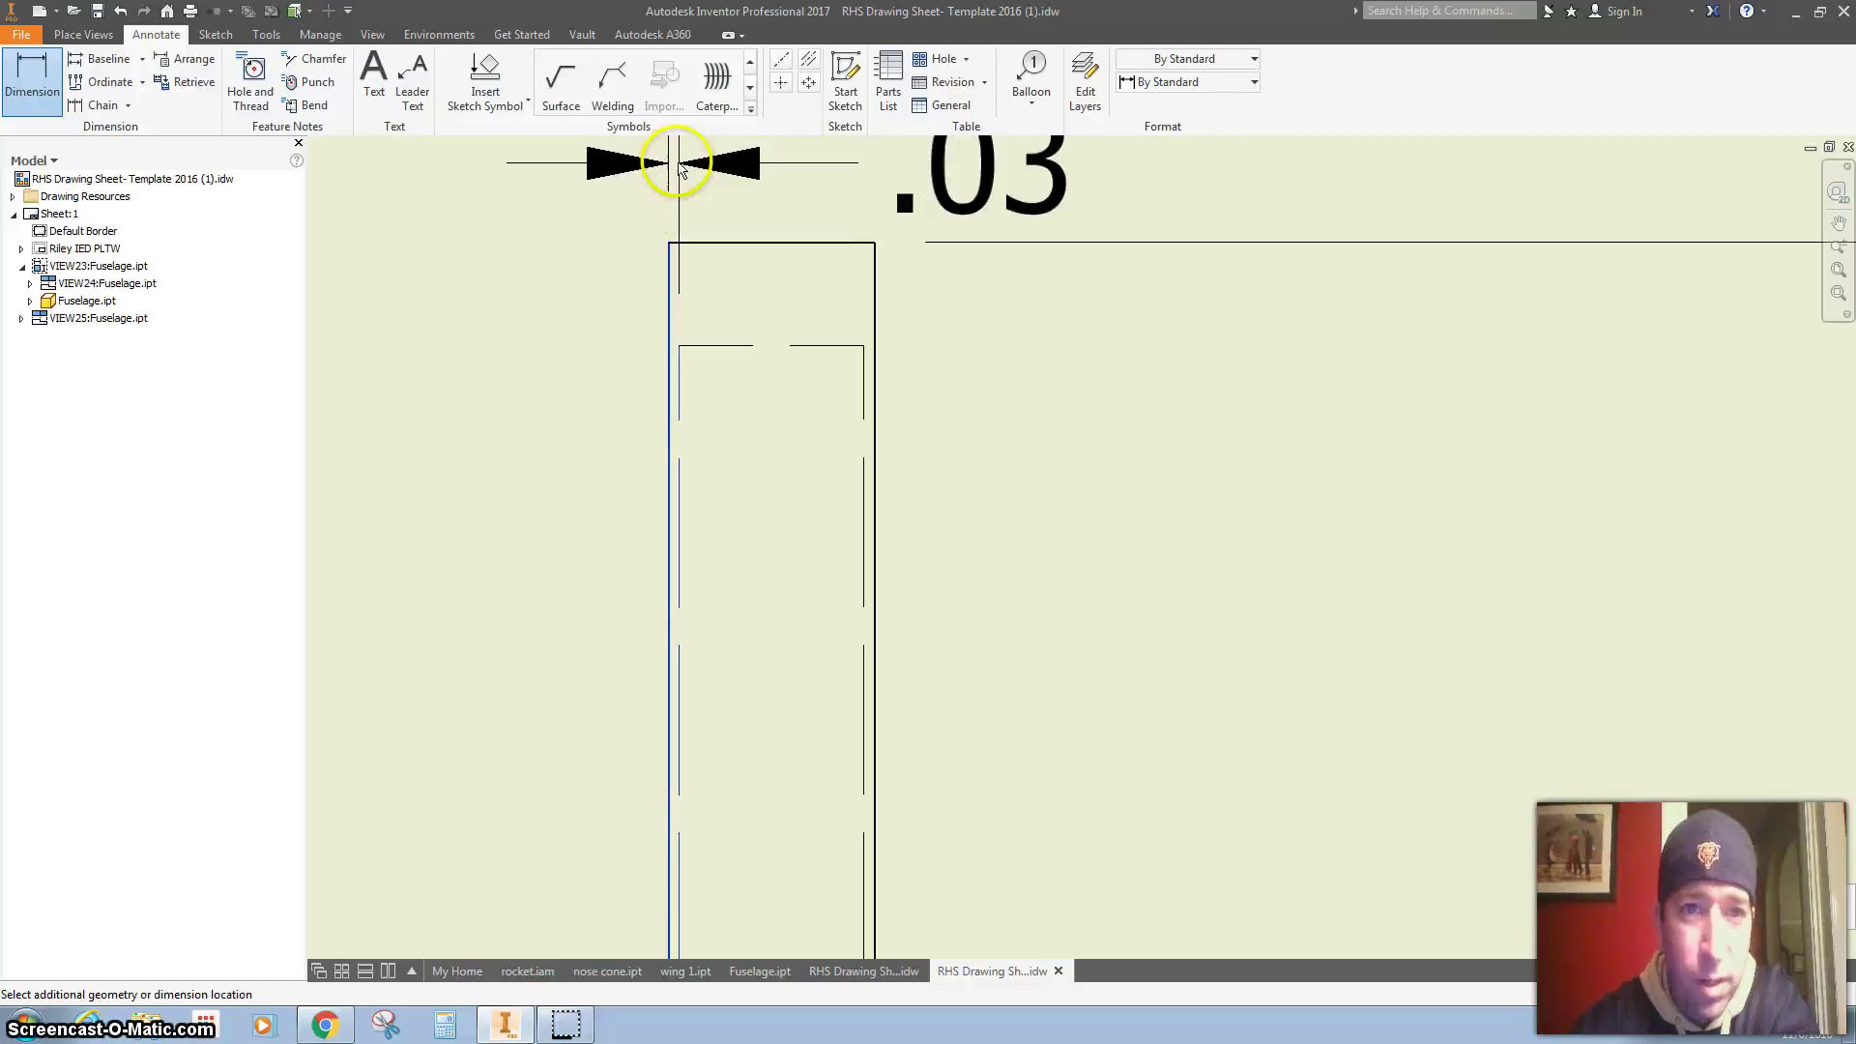
{"action": "mouse_move", "coordinate": [679, 167]}
{"action": "middle_mouse_down"}
{"action": "mouse_move", "coordinate": [677, 415]}
{"action": "mouse_move", "coordinate": [683, 334]}
{"action": "middle_mouse_up"}
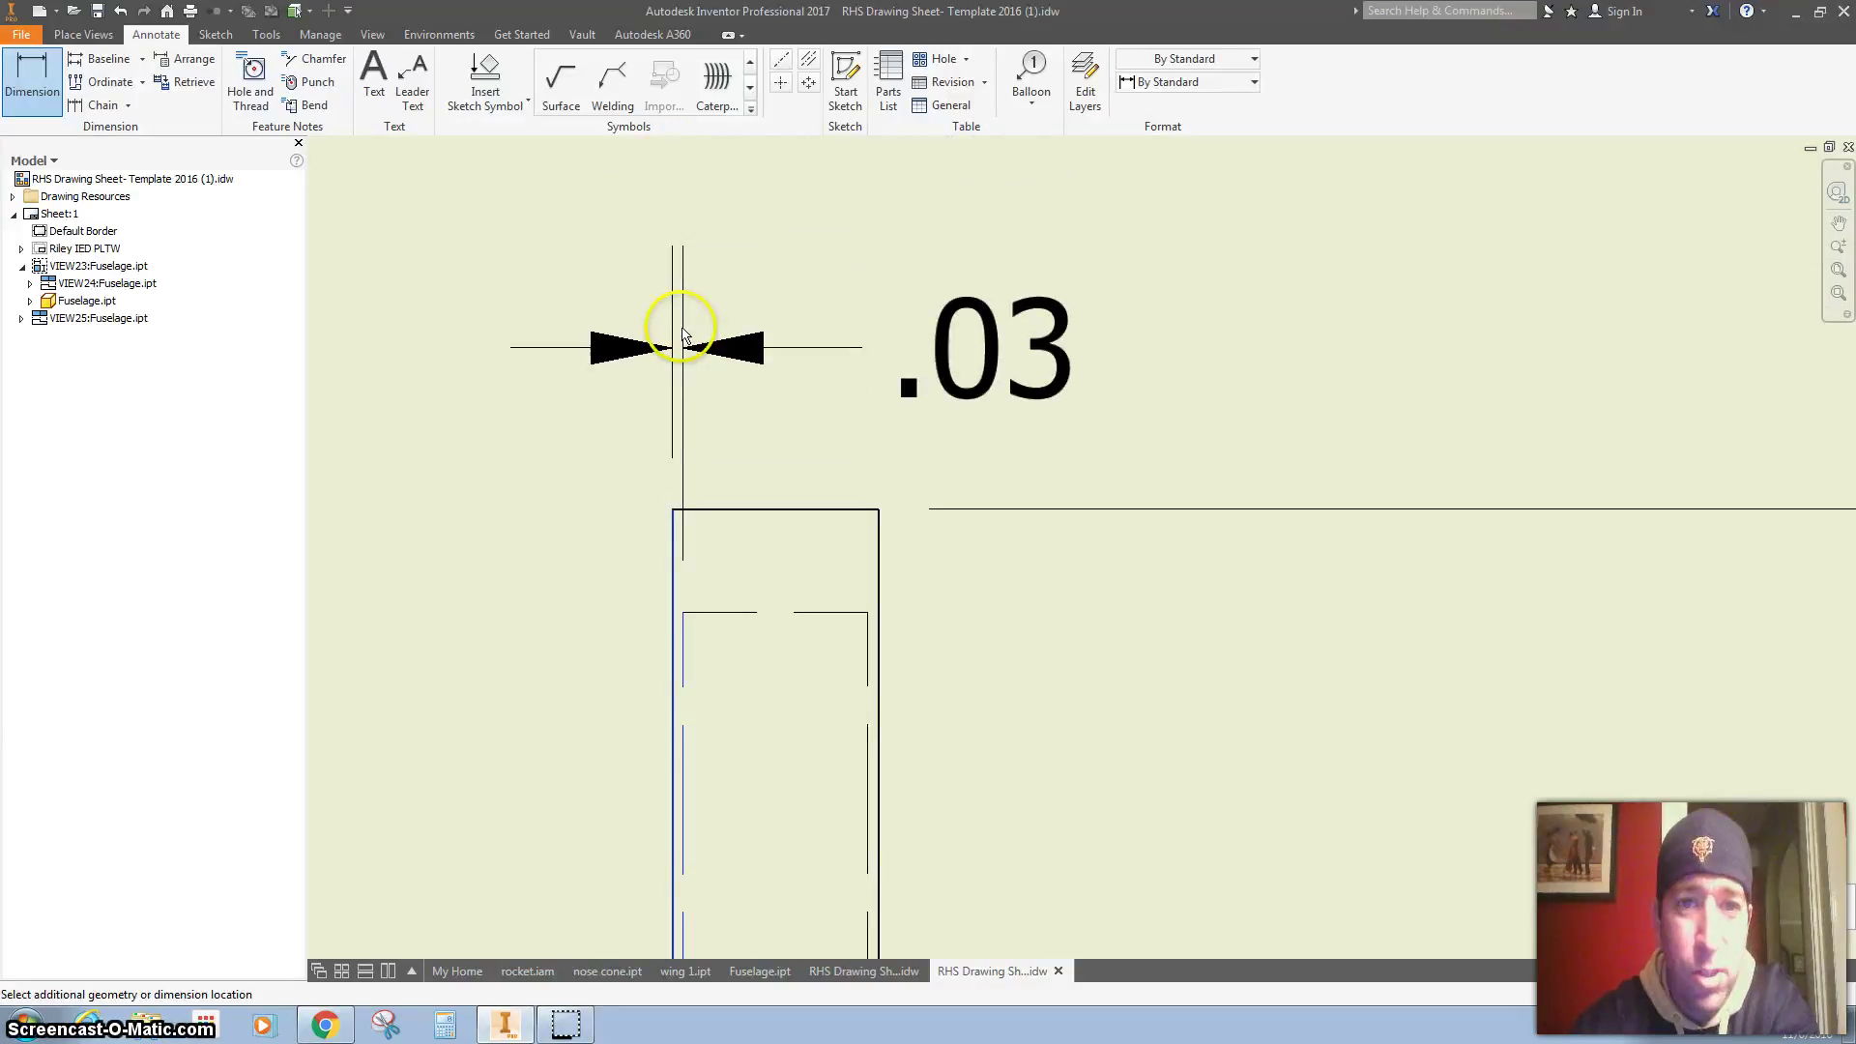
{"action": "left_click", "coordinate": [683, 295]}
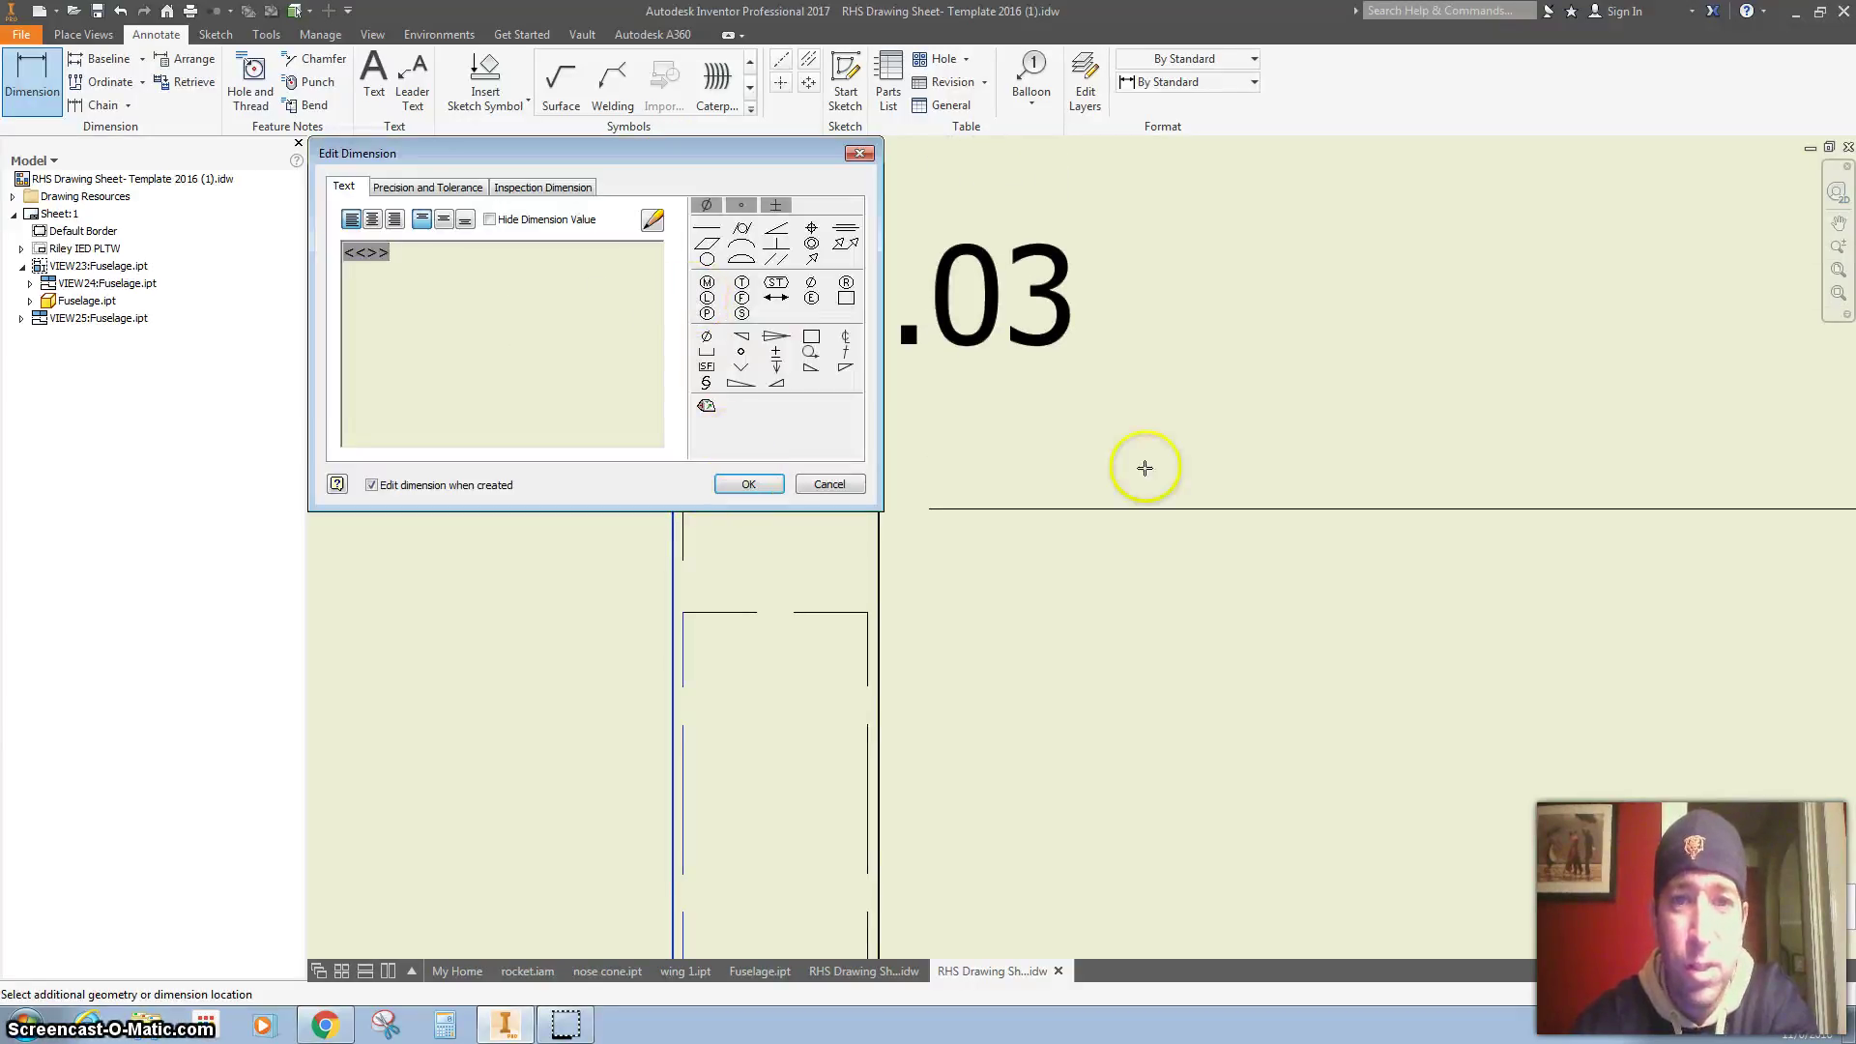
{"action": "key", "text": "Return"}
{"action": "key", "text": "Home"}
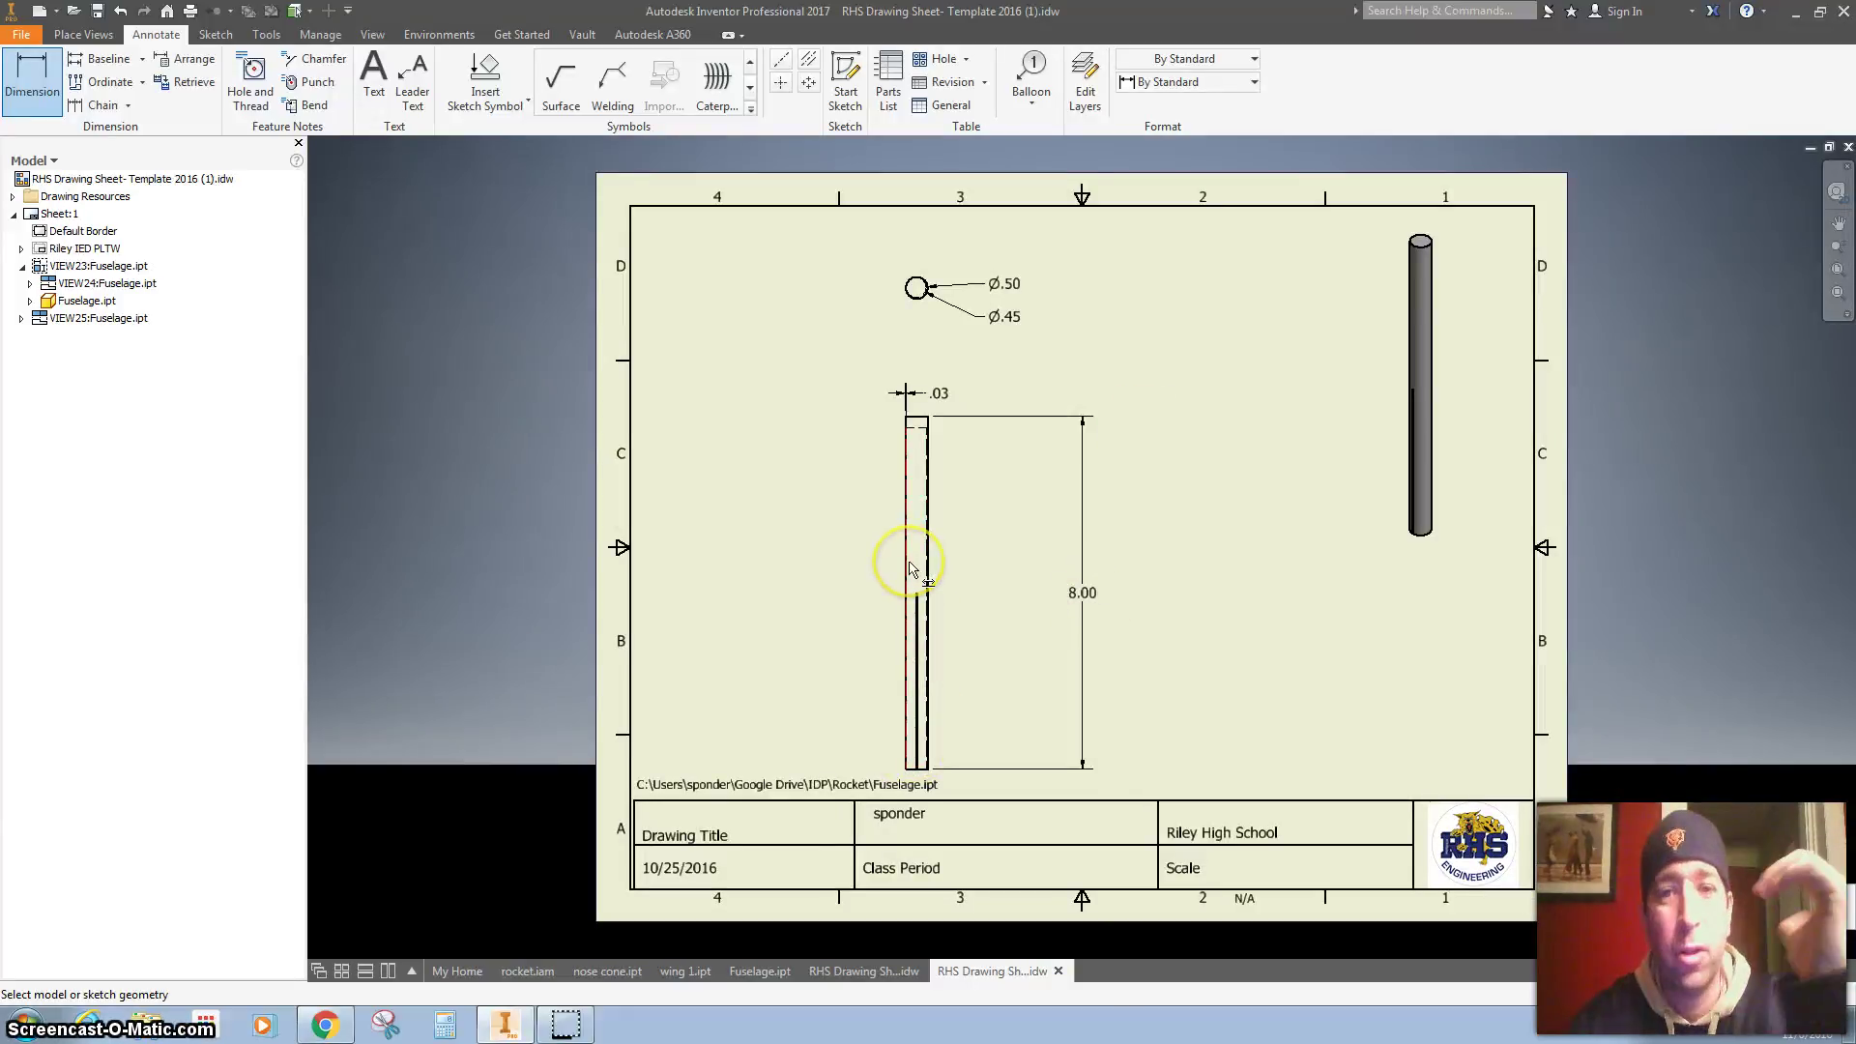
{"action": "left_click", "coordinate": [940, 596]}
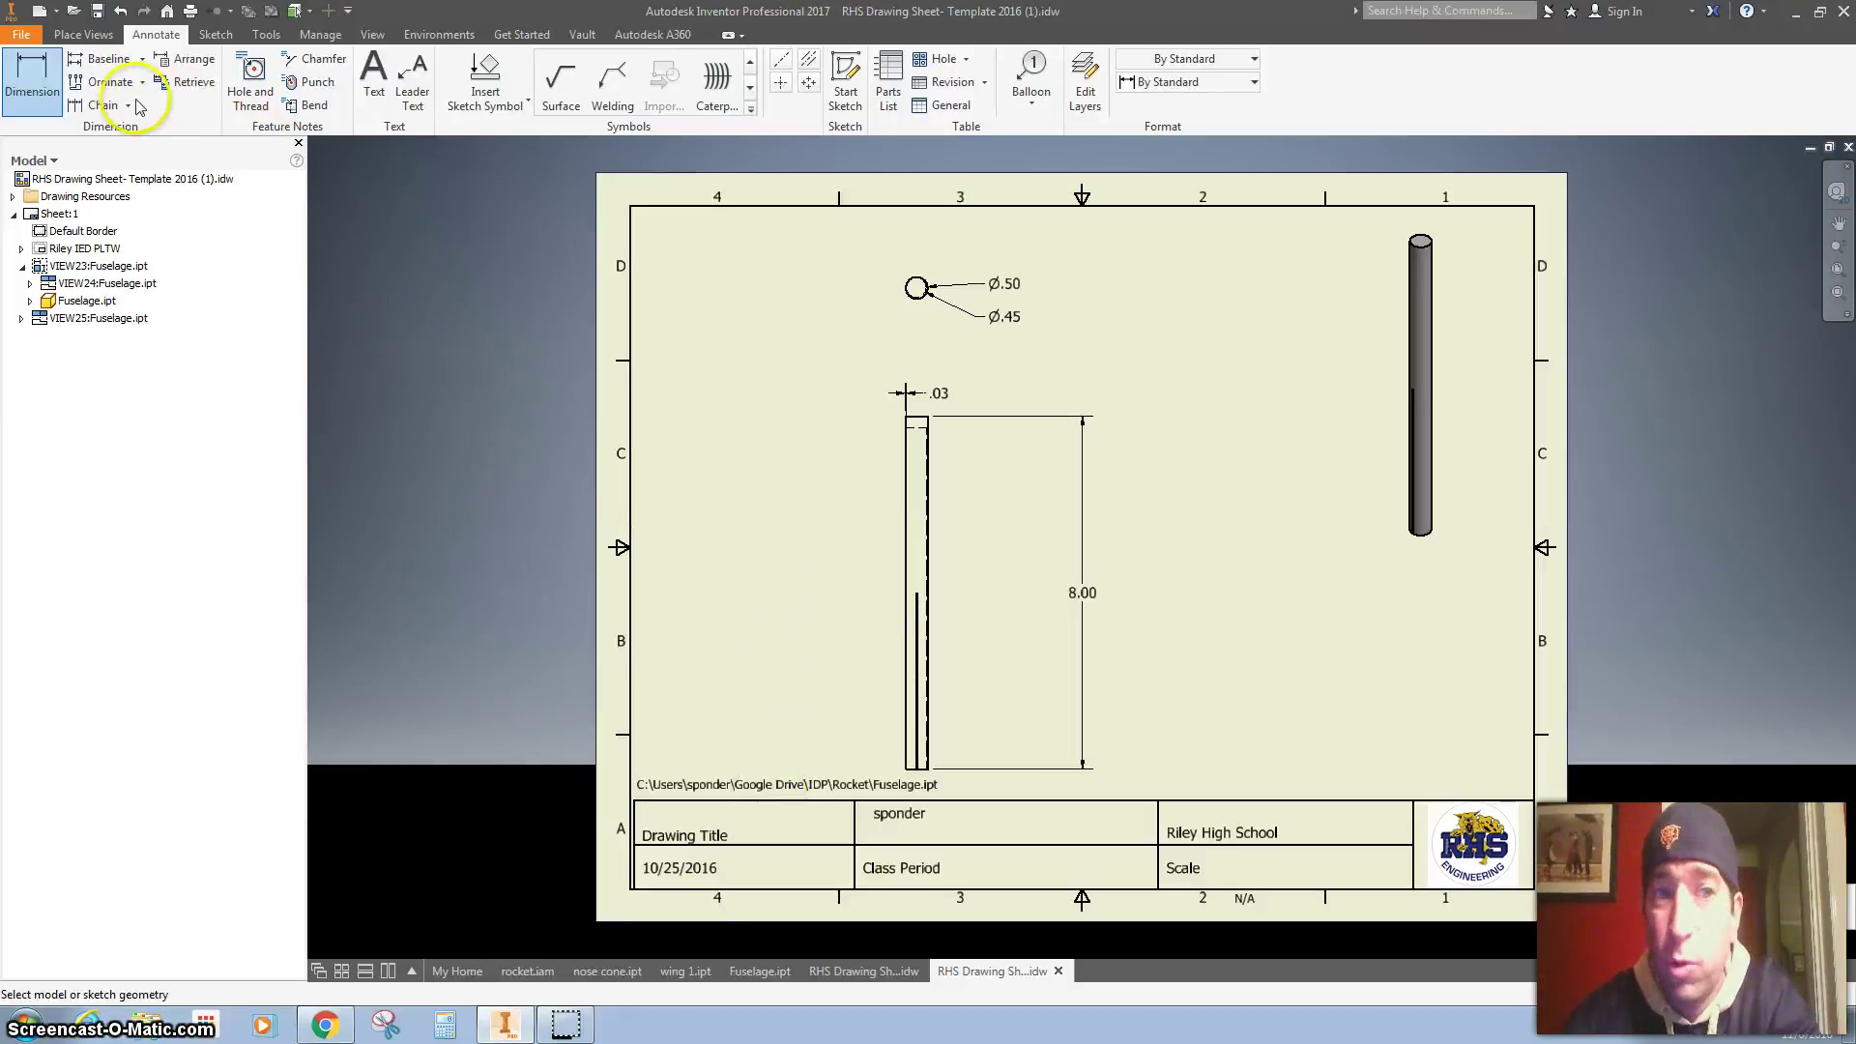
- Enter Fuselage in the title block's Drawing Title cell
{"action": "left_click", "coordinate": [376, 85]}
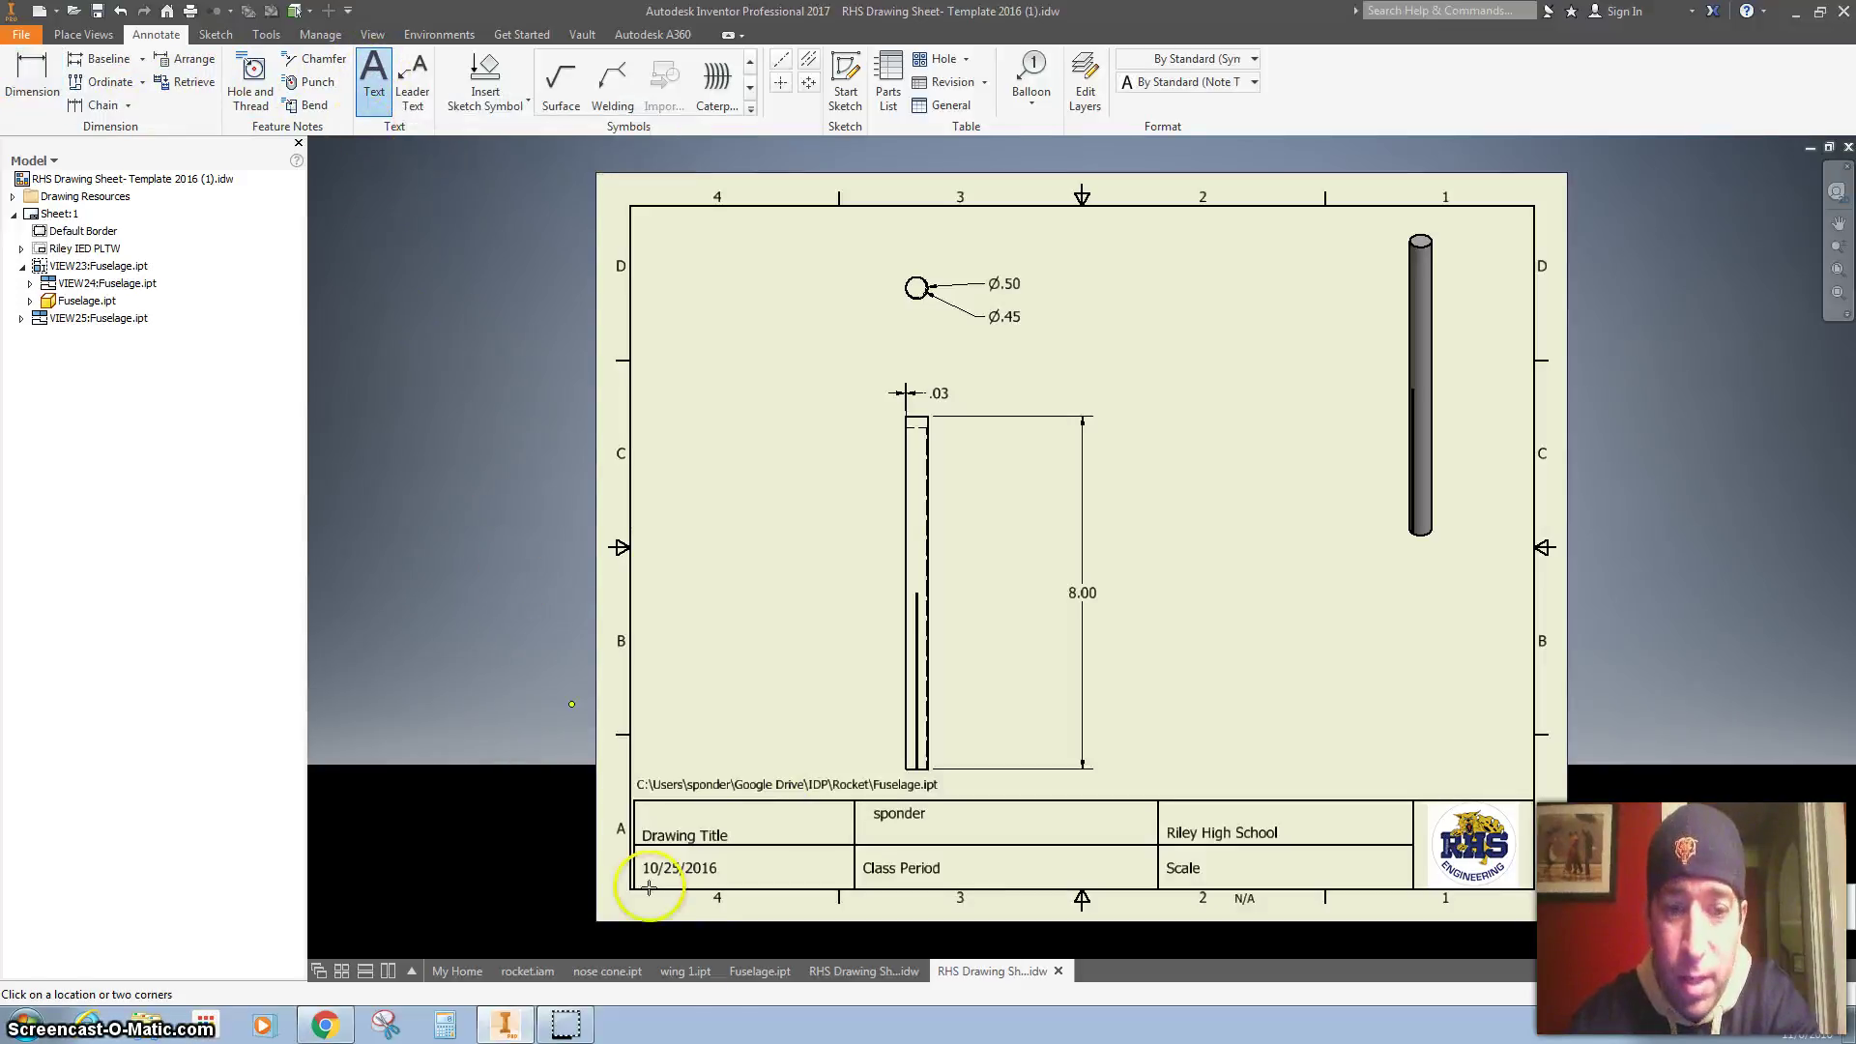
{"action": "left_click", "coordinate": [736, 827]}
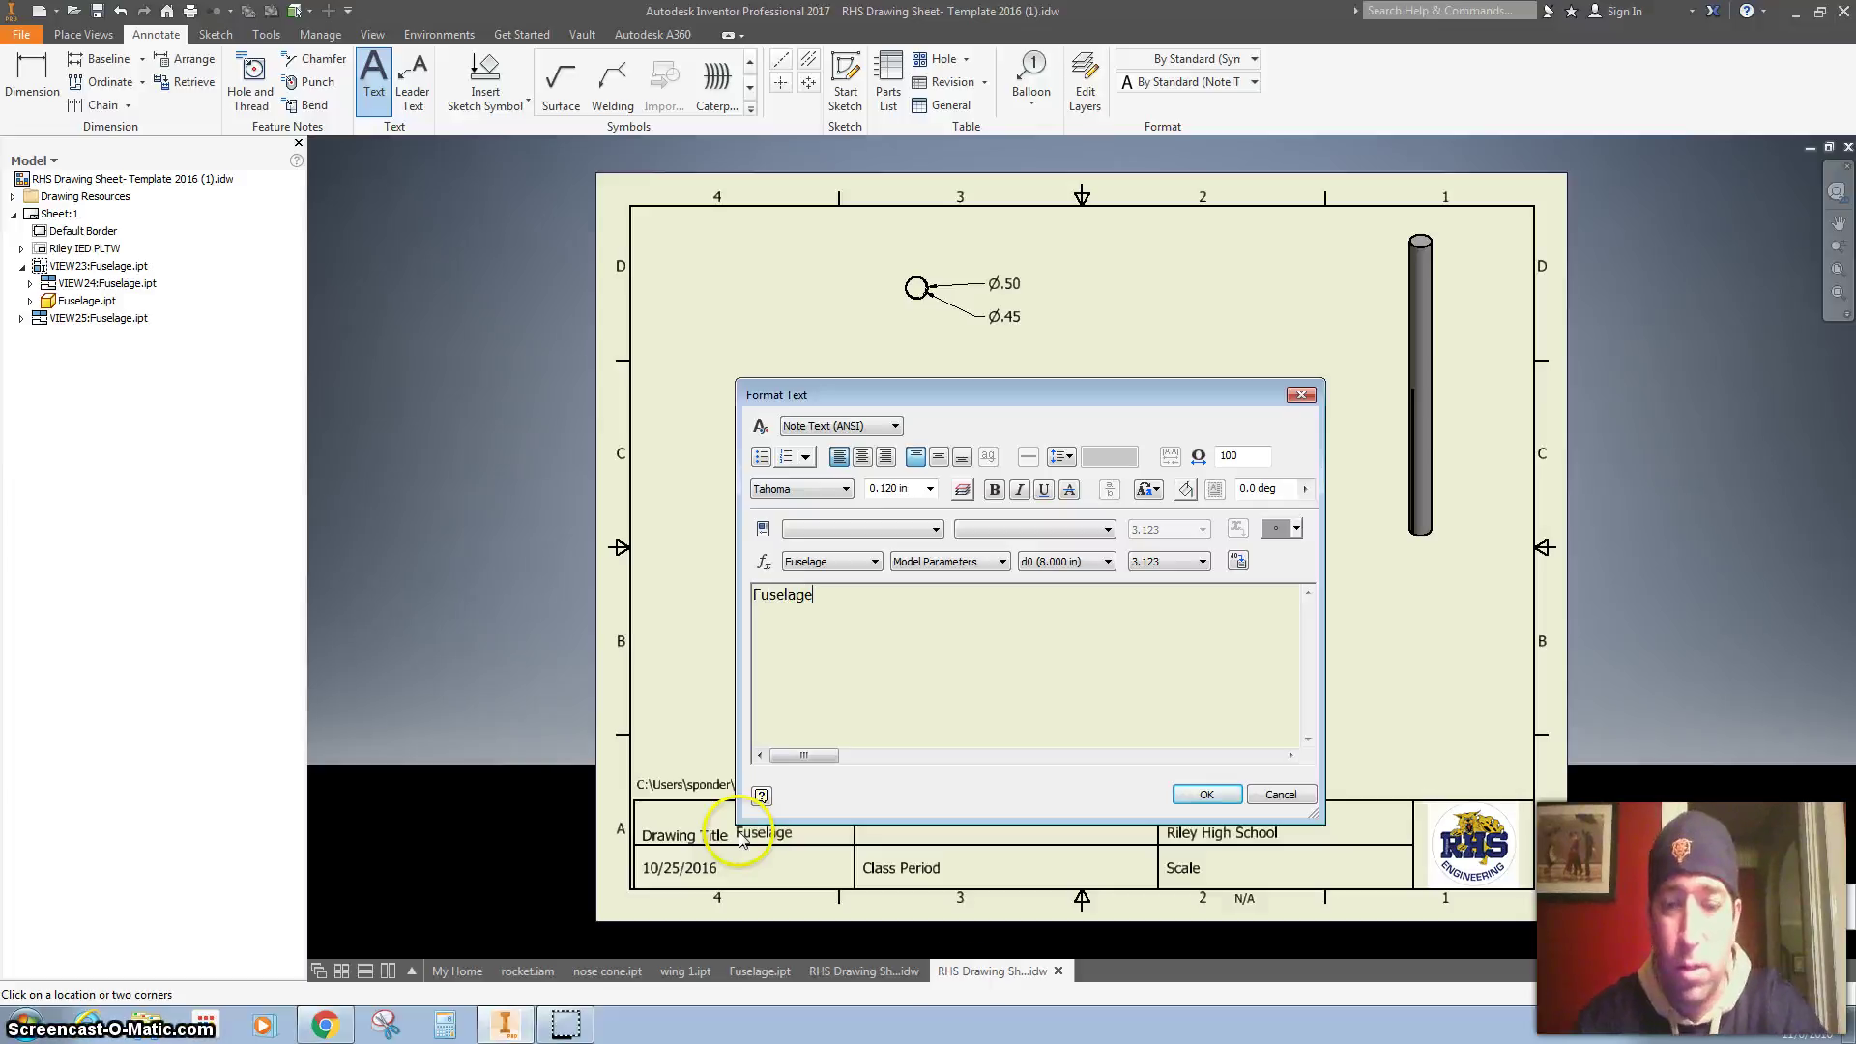
{"action": "left_click", "coordinate": [1206, 795]}
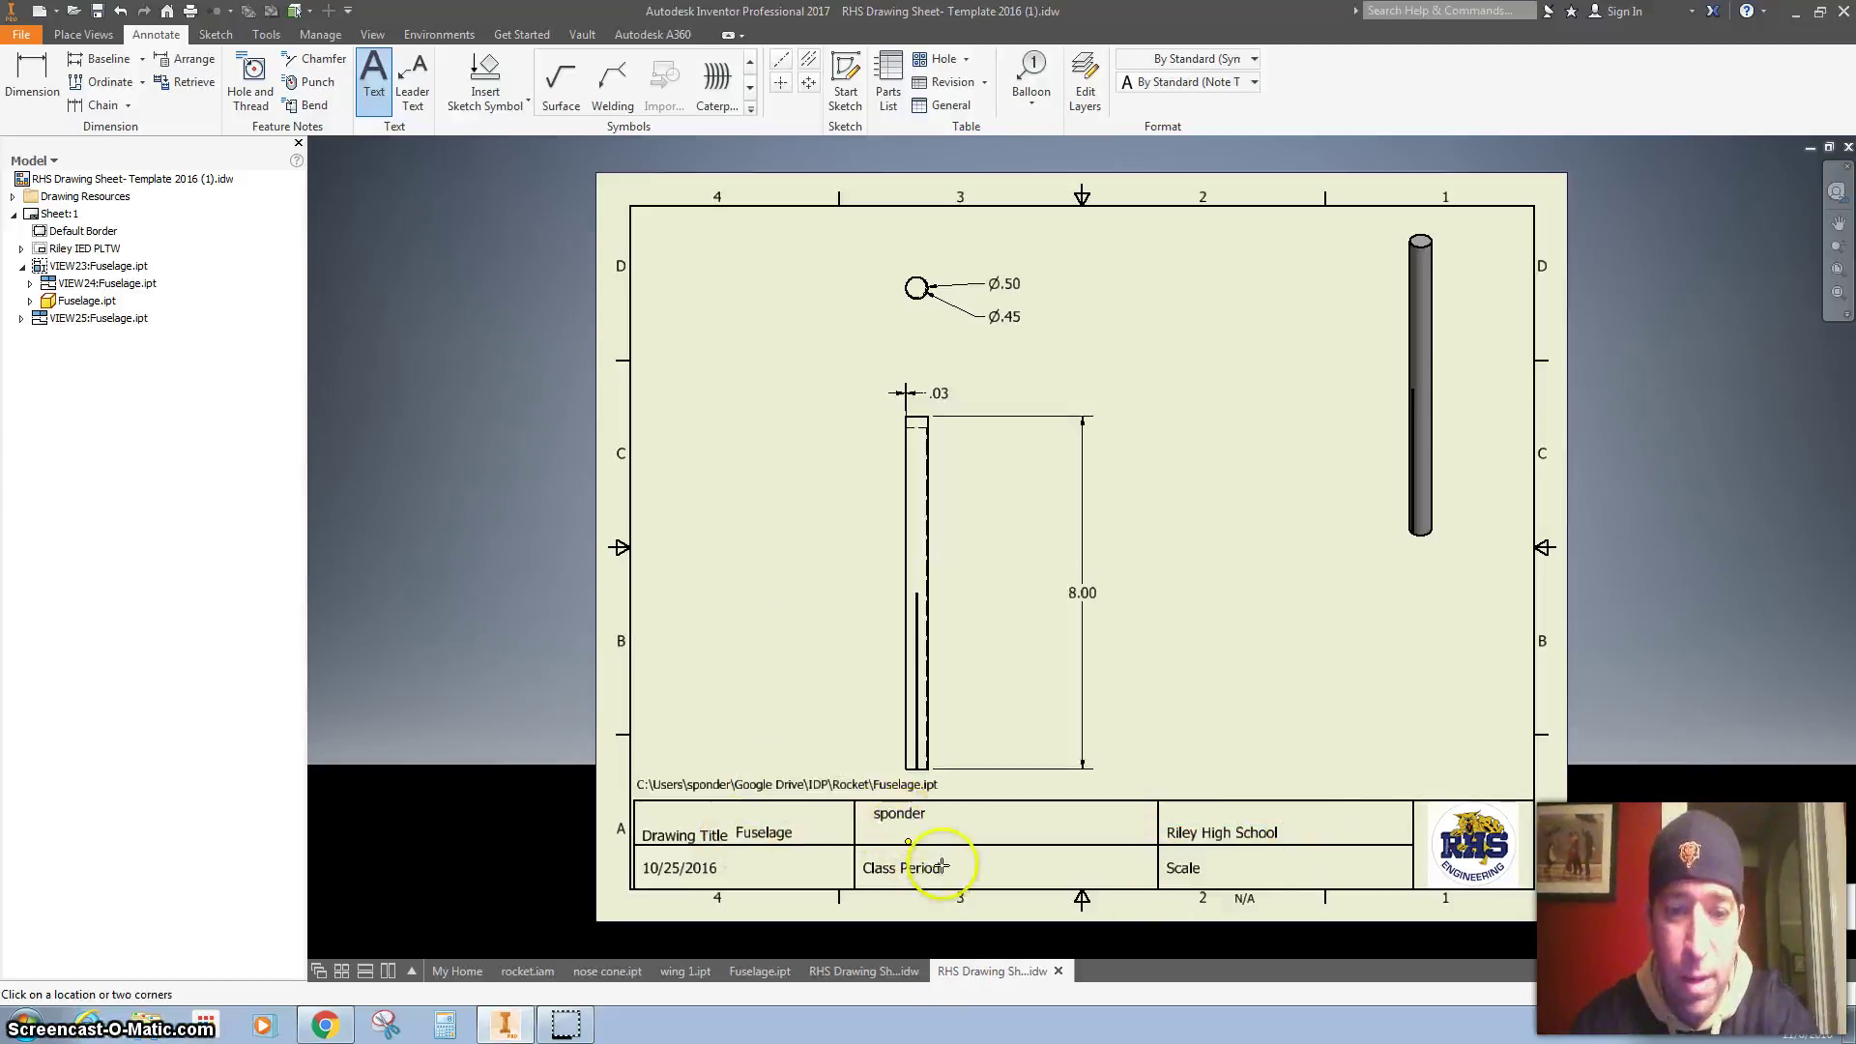
- Enter 6 in the title block's Class Period cell
{"action": "left_click", "coordinate": [1025, 885]}
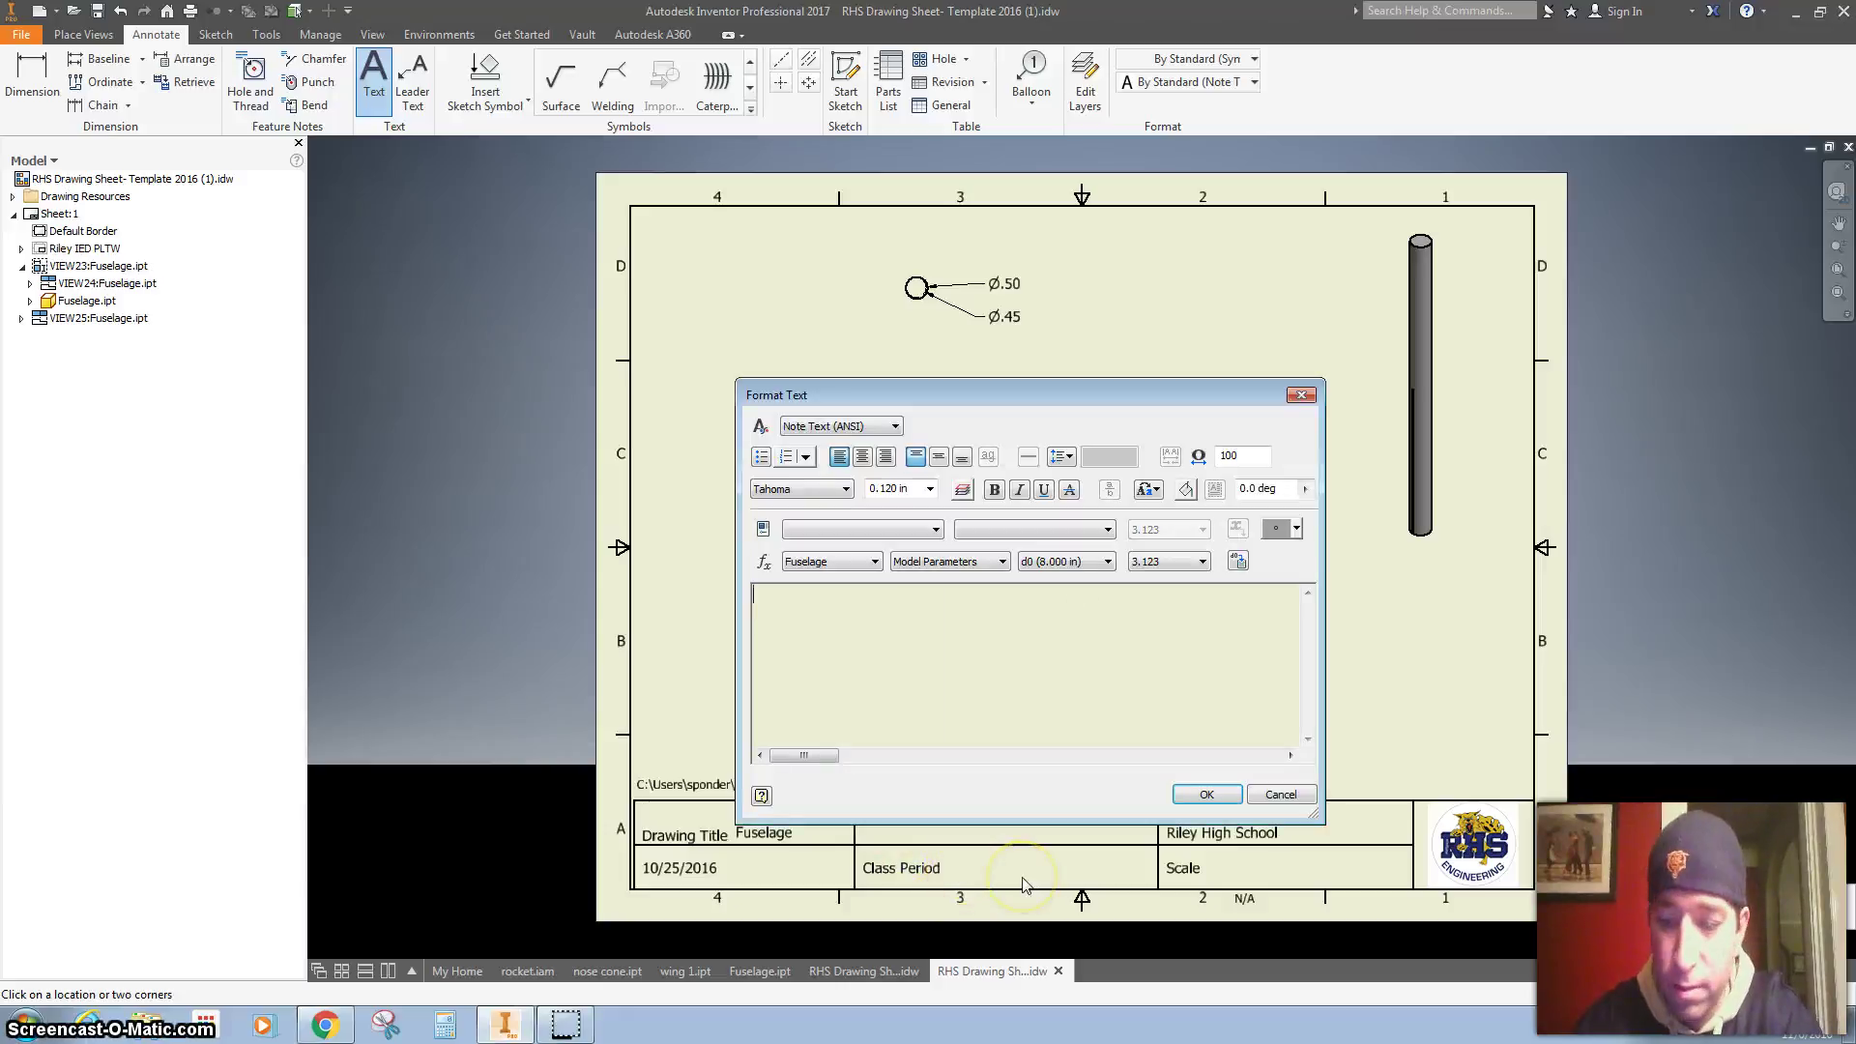
{"action": "type", "text": "6"}
{"action": "left_click", "coordinate": [1206, 794]}
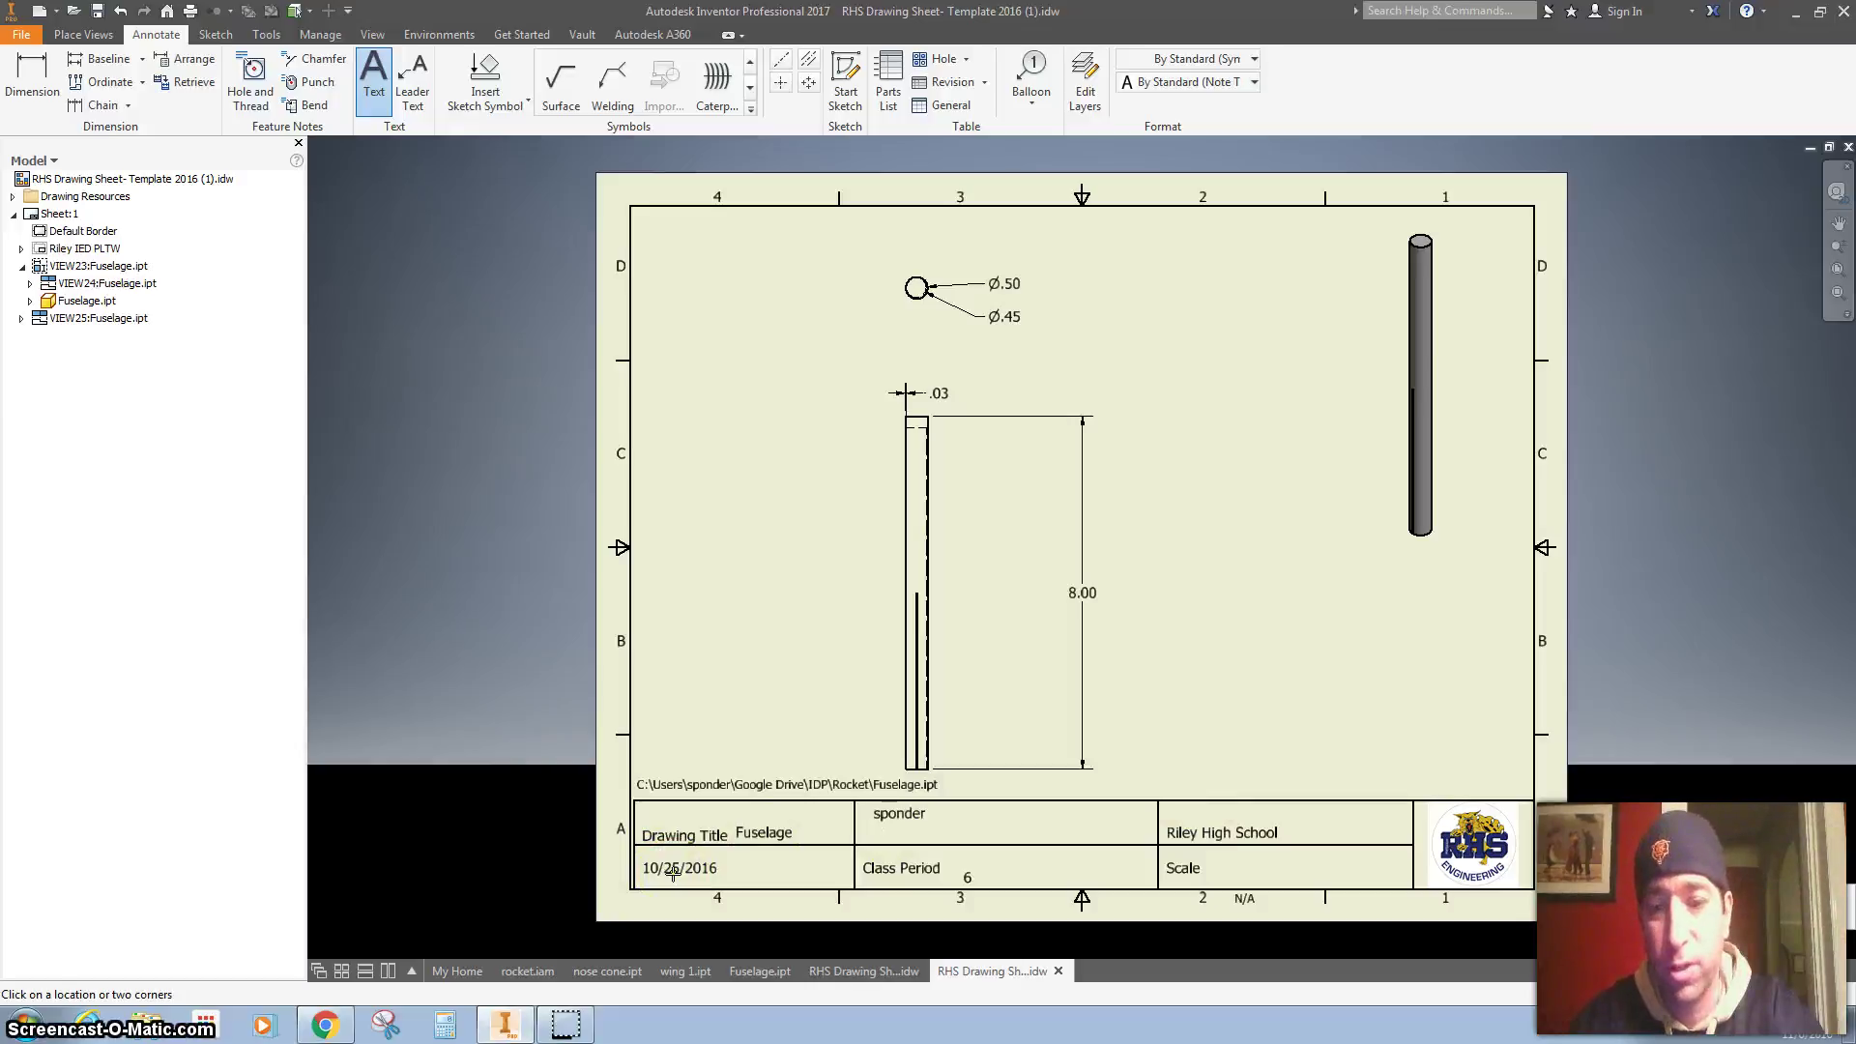
- Start a text note in the Scale cell, then cancel it without adding text
{"action": "left_click", "coordinate": [1182, 916]}
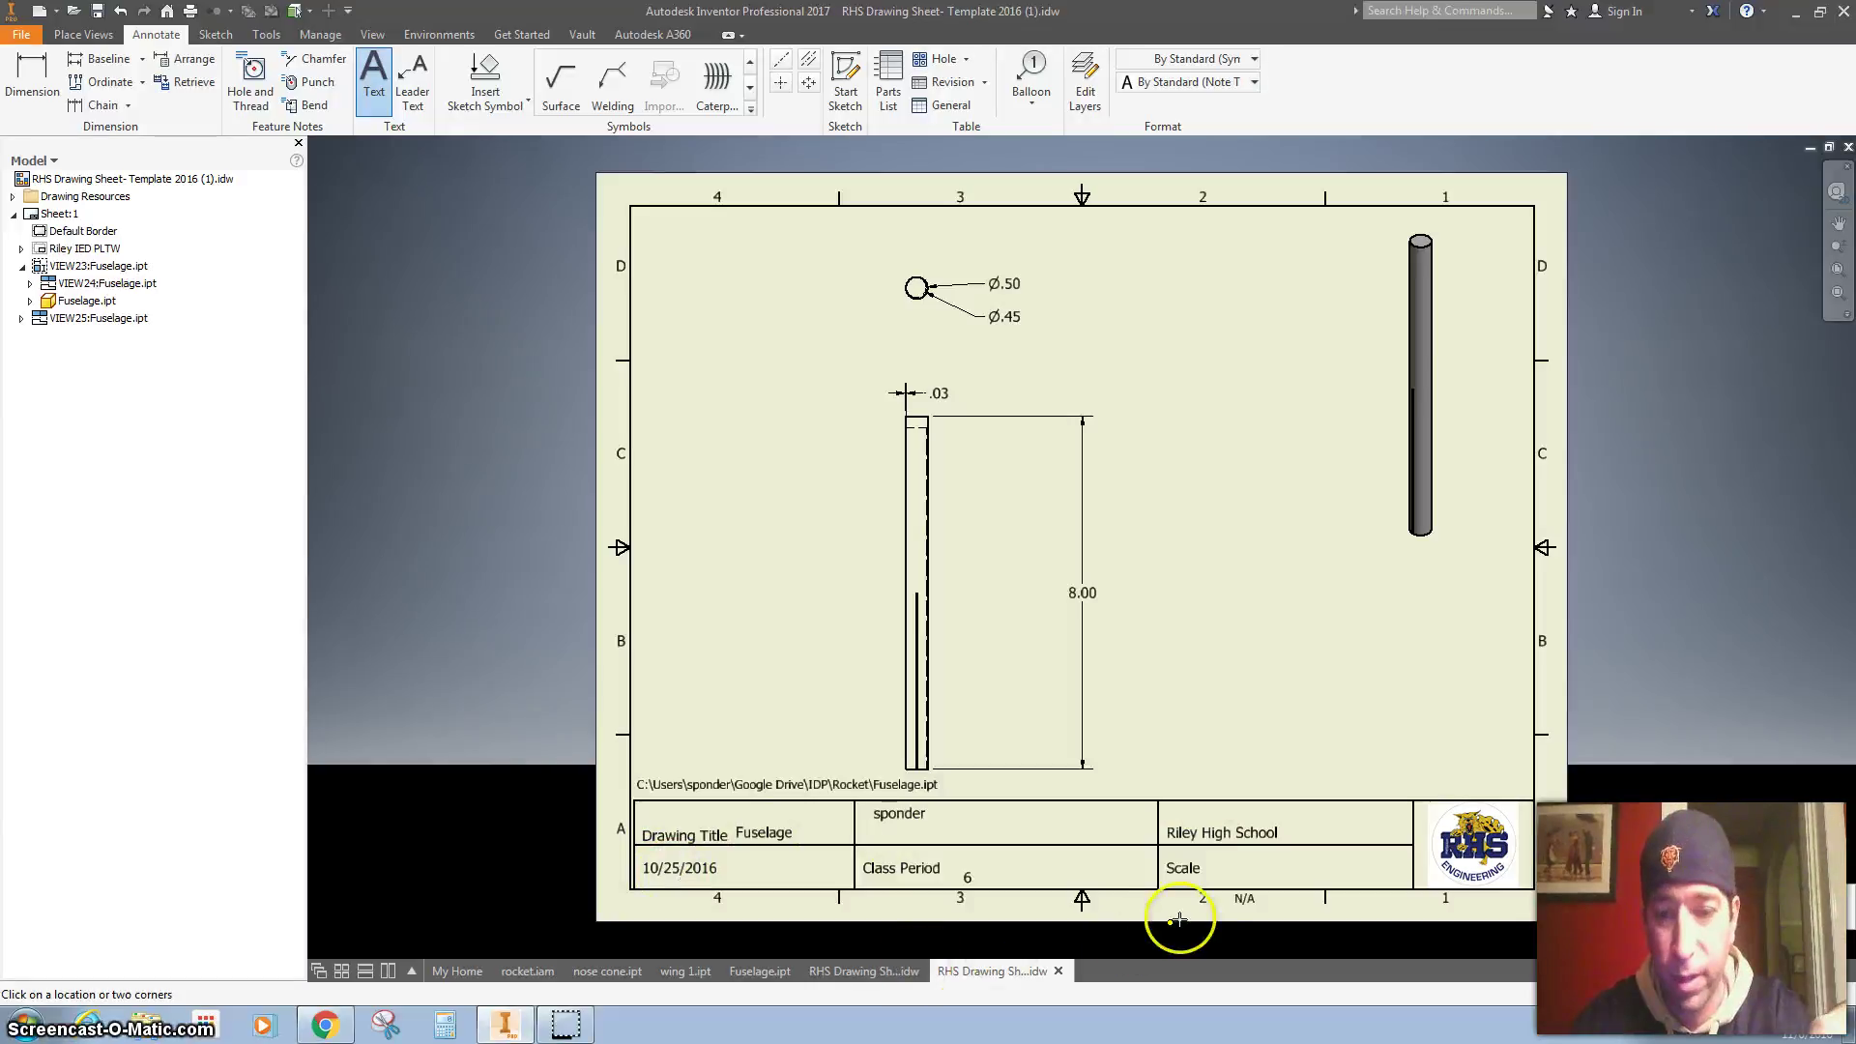
{"action": "left_click", "coordinate": [1226, 871]}
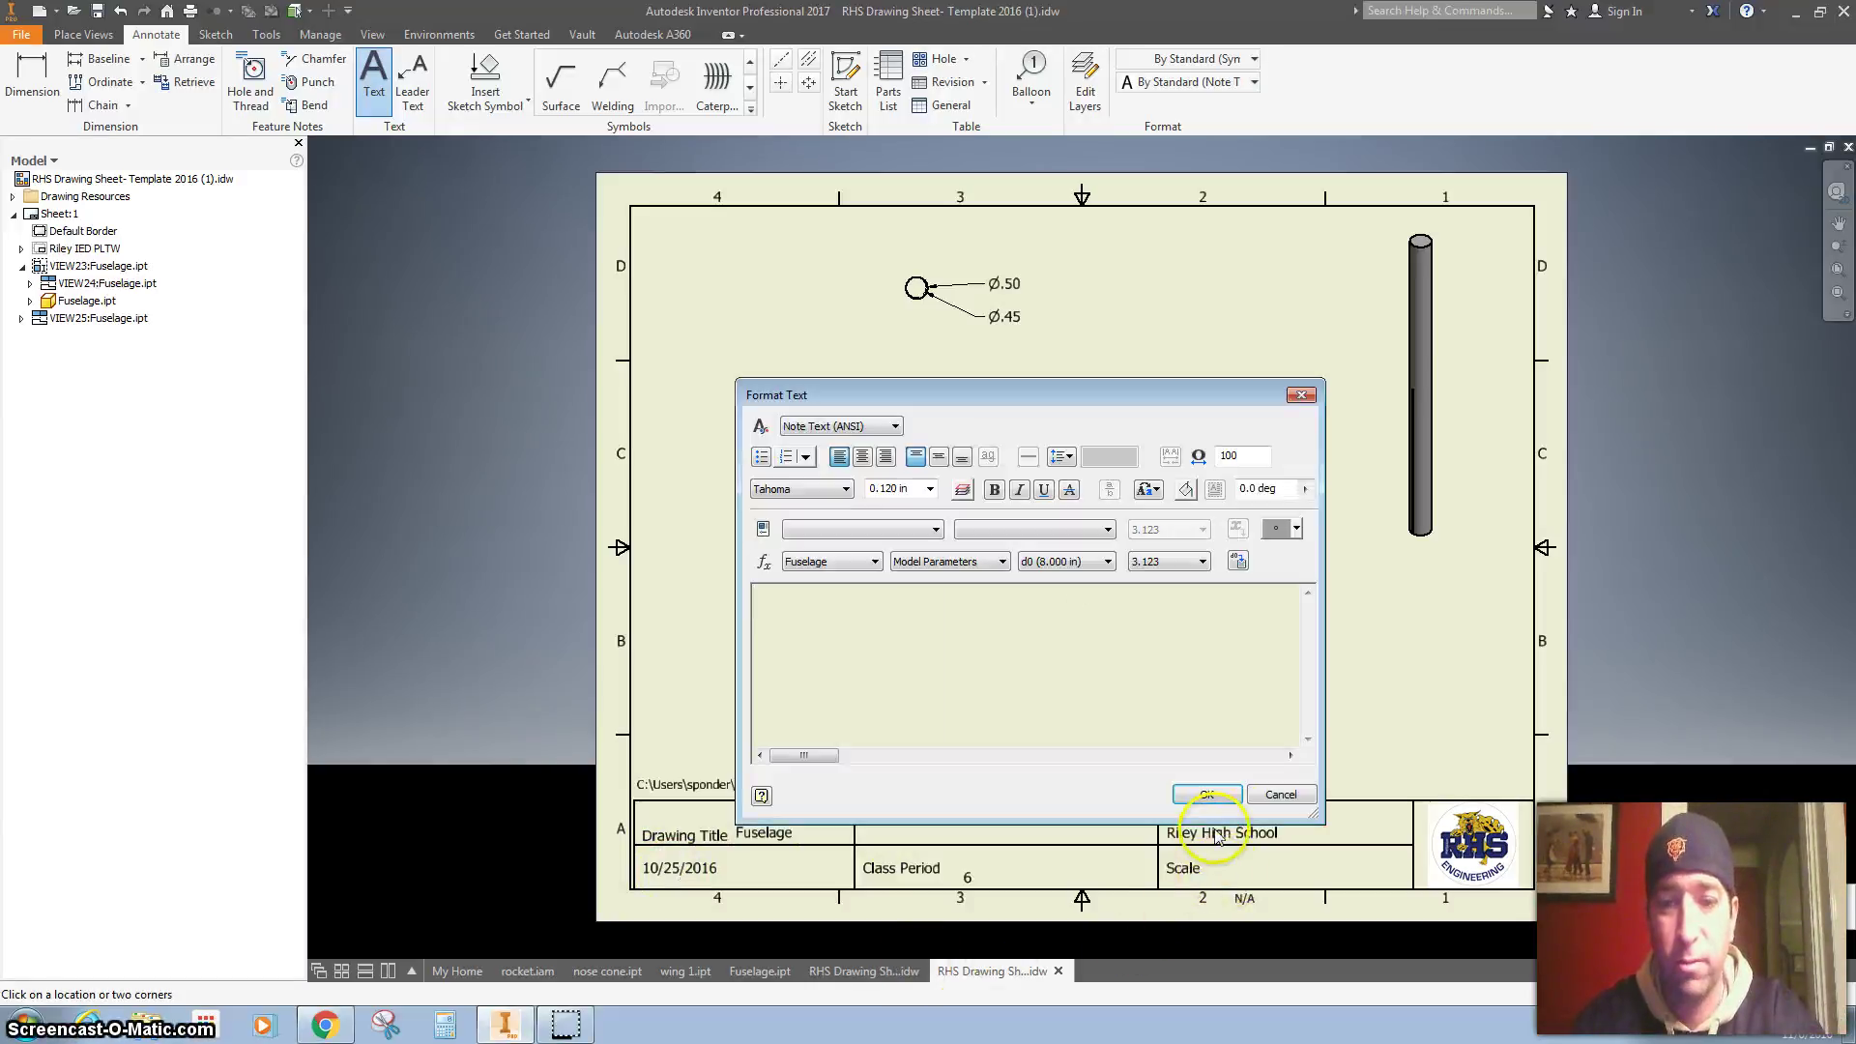
{"action": "left_click", "coordinate": [1266, 796]}
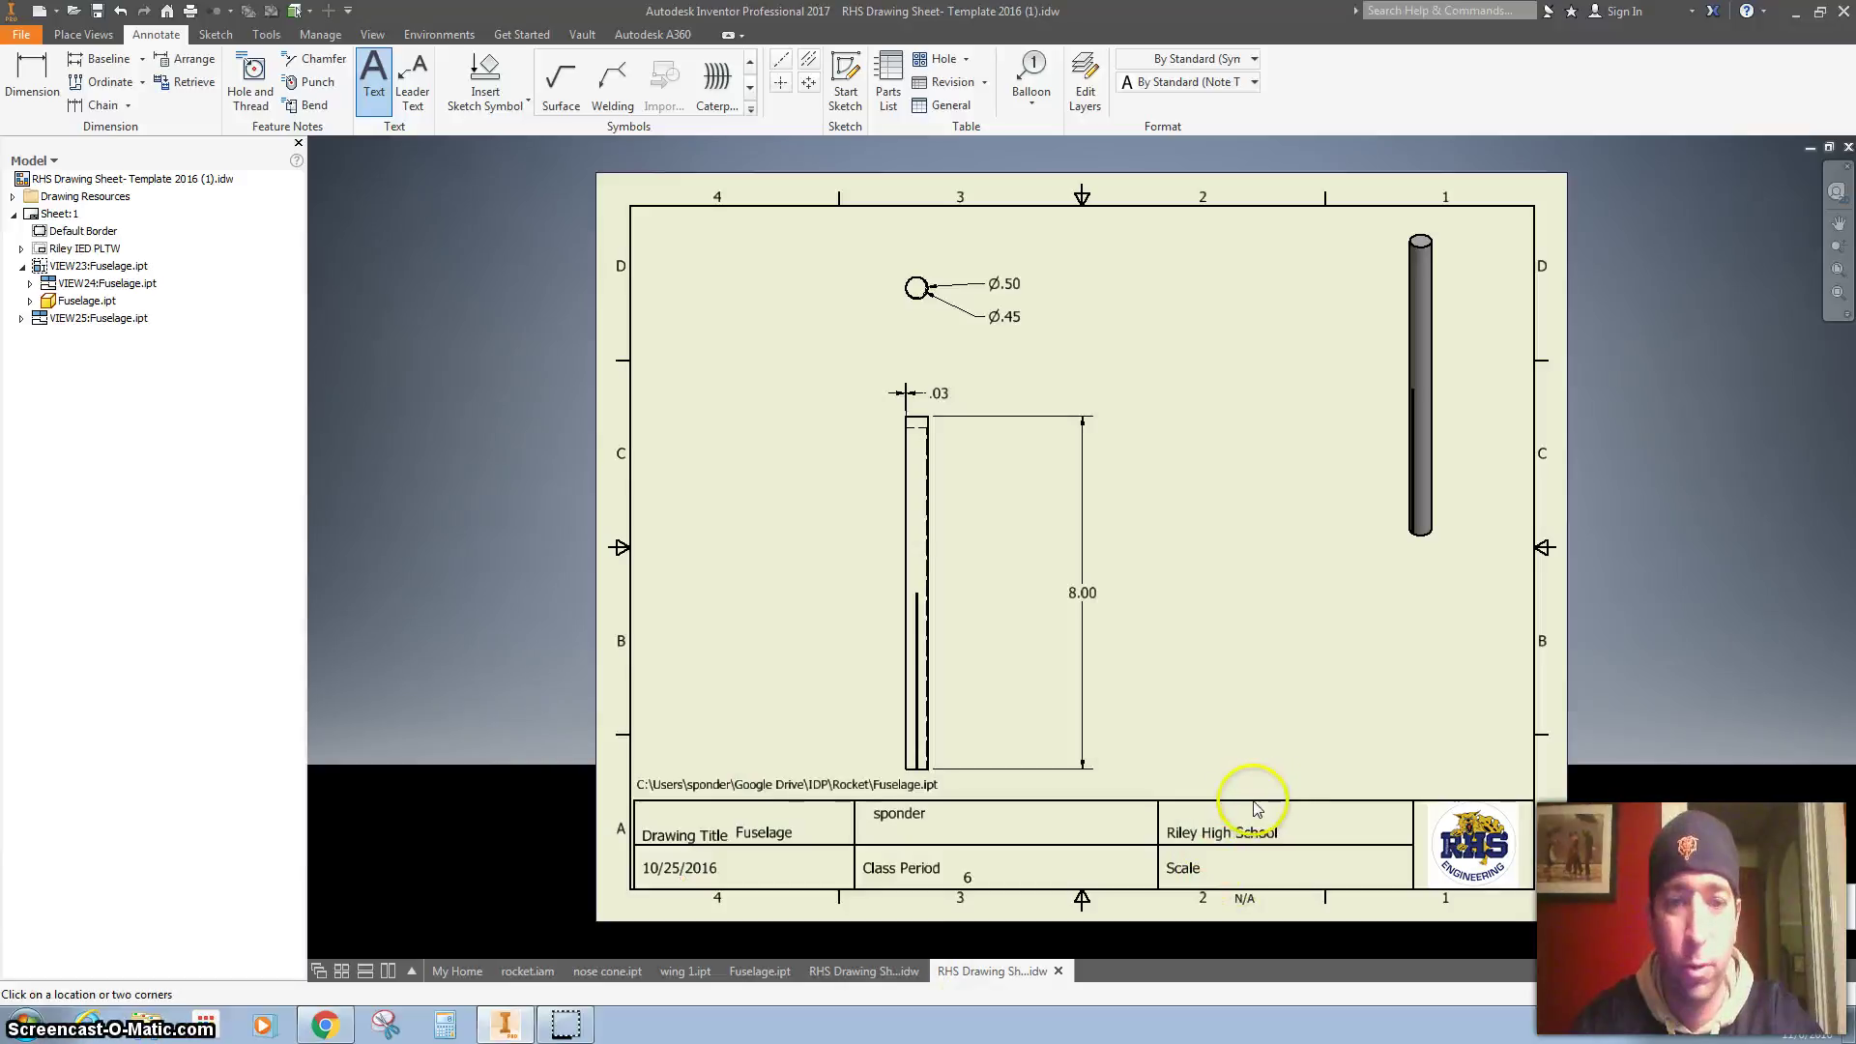
{"action": "key", "text": "Escape"}
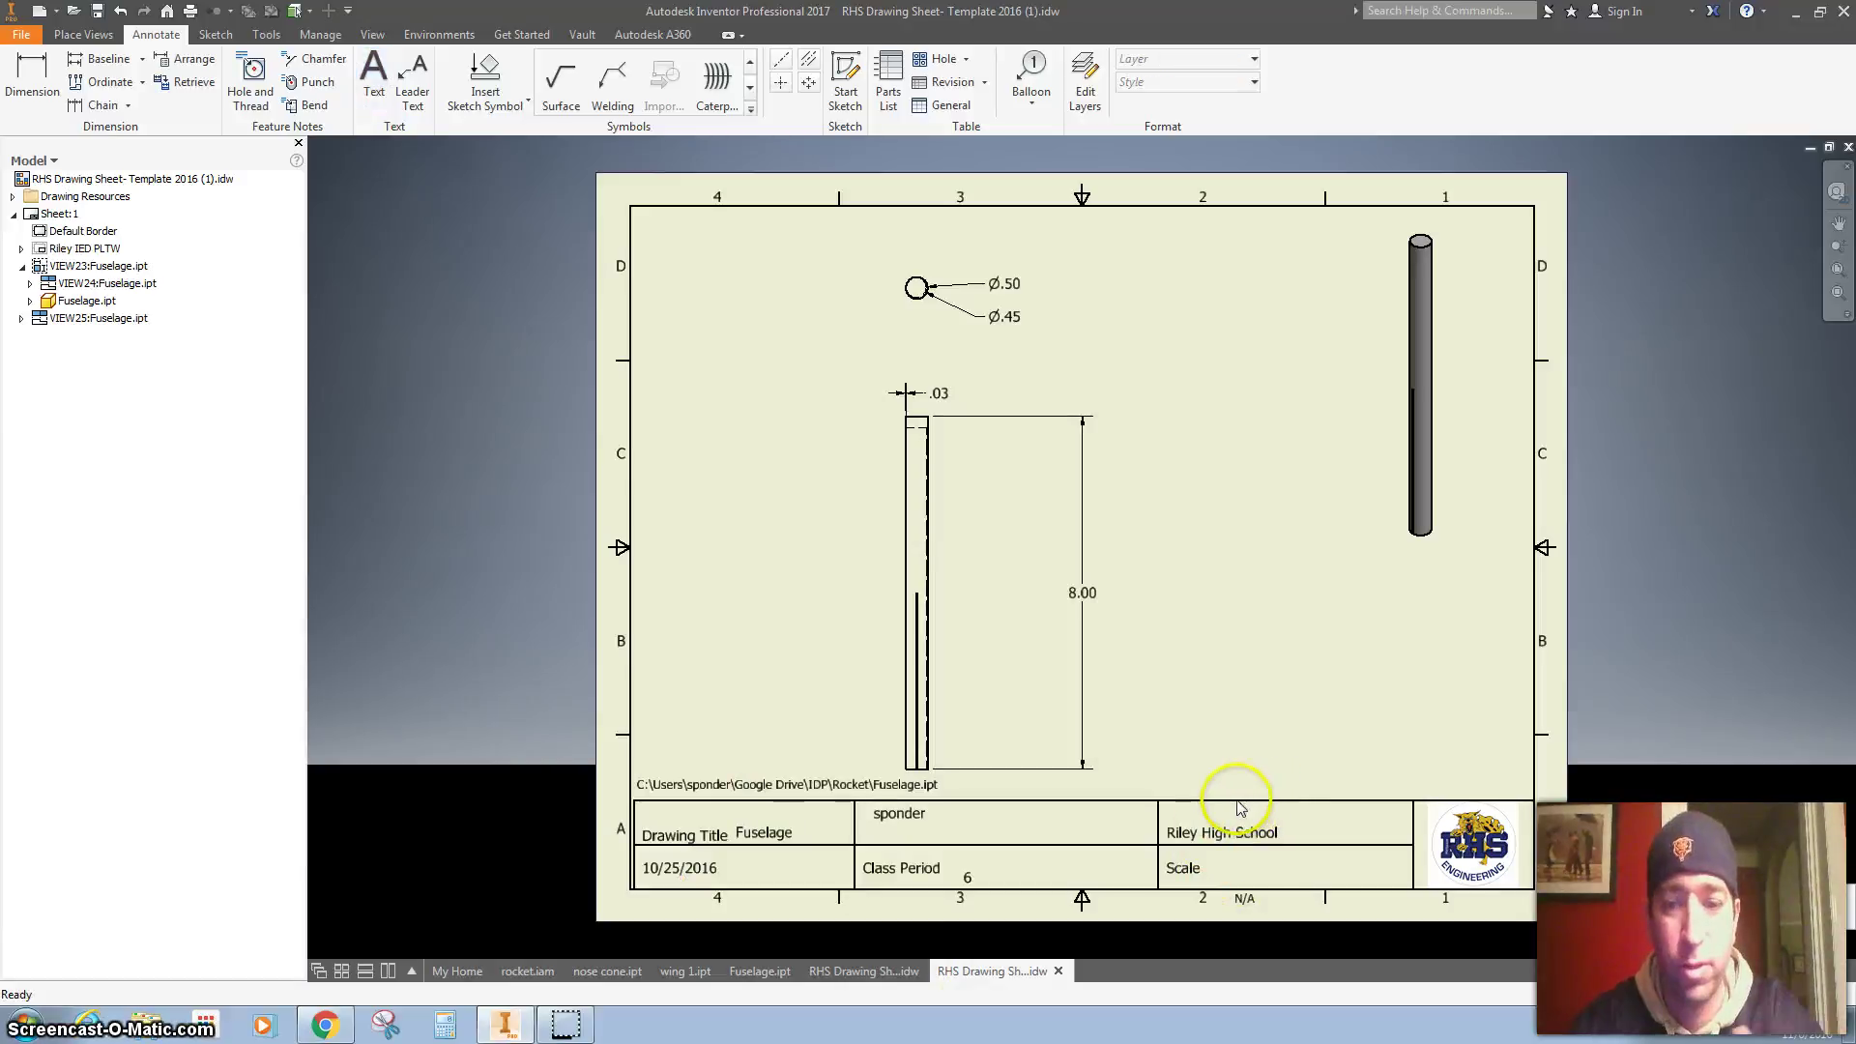
- Check the fuselage side view's scale, then enter 1/2 as text in the title block's Scale cell
{"action": "double_click", "coordinate": [952, 504]}
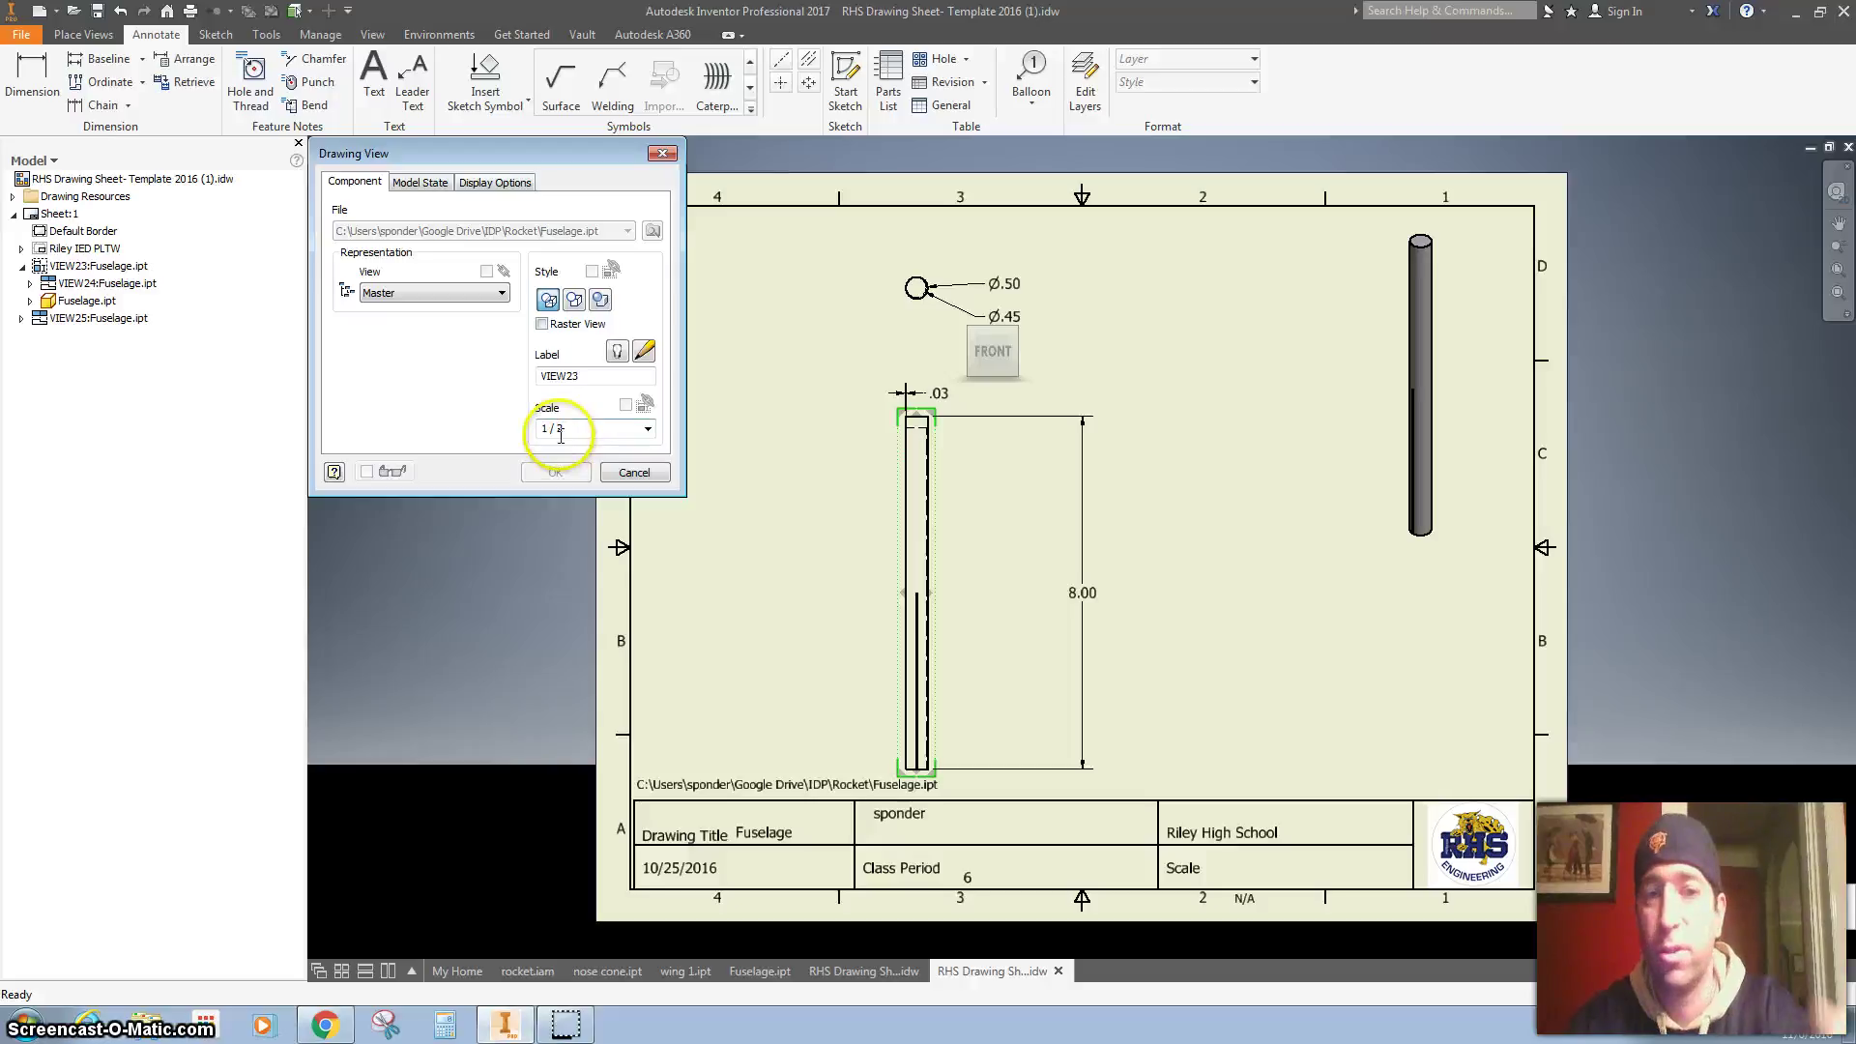
{"action": "left_click", "coordinate": [646, 475]}
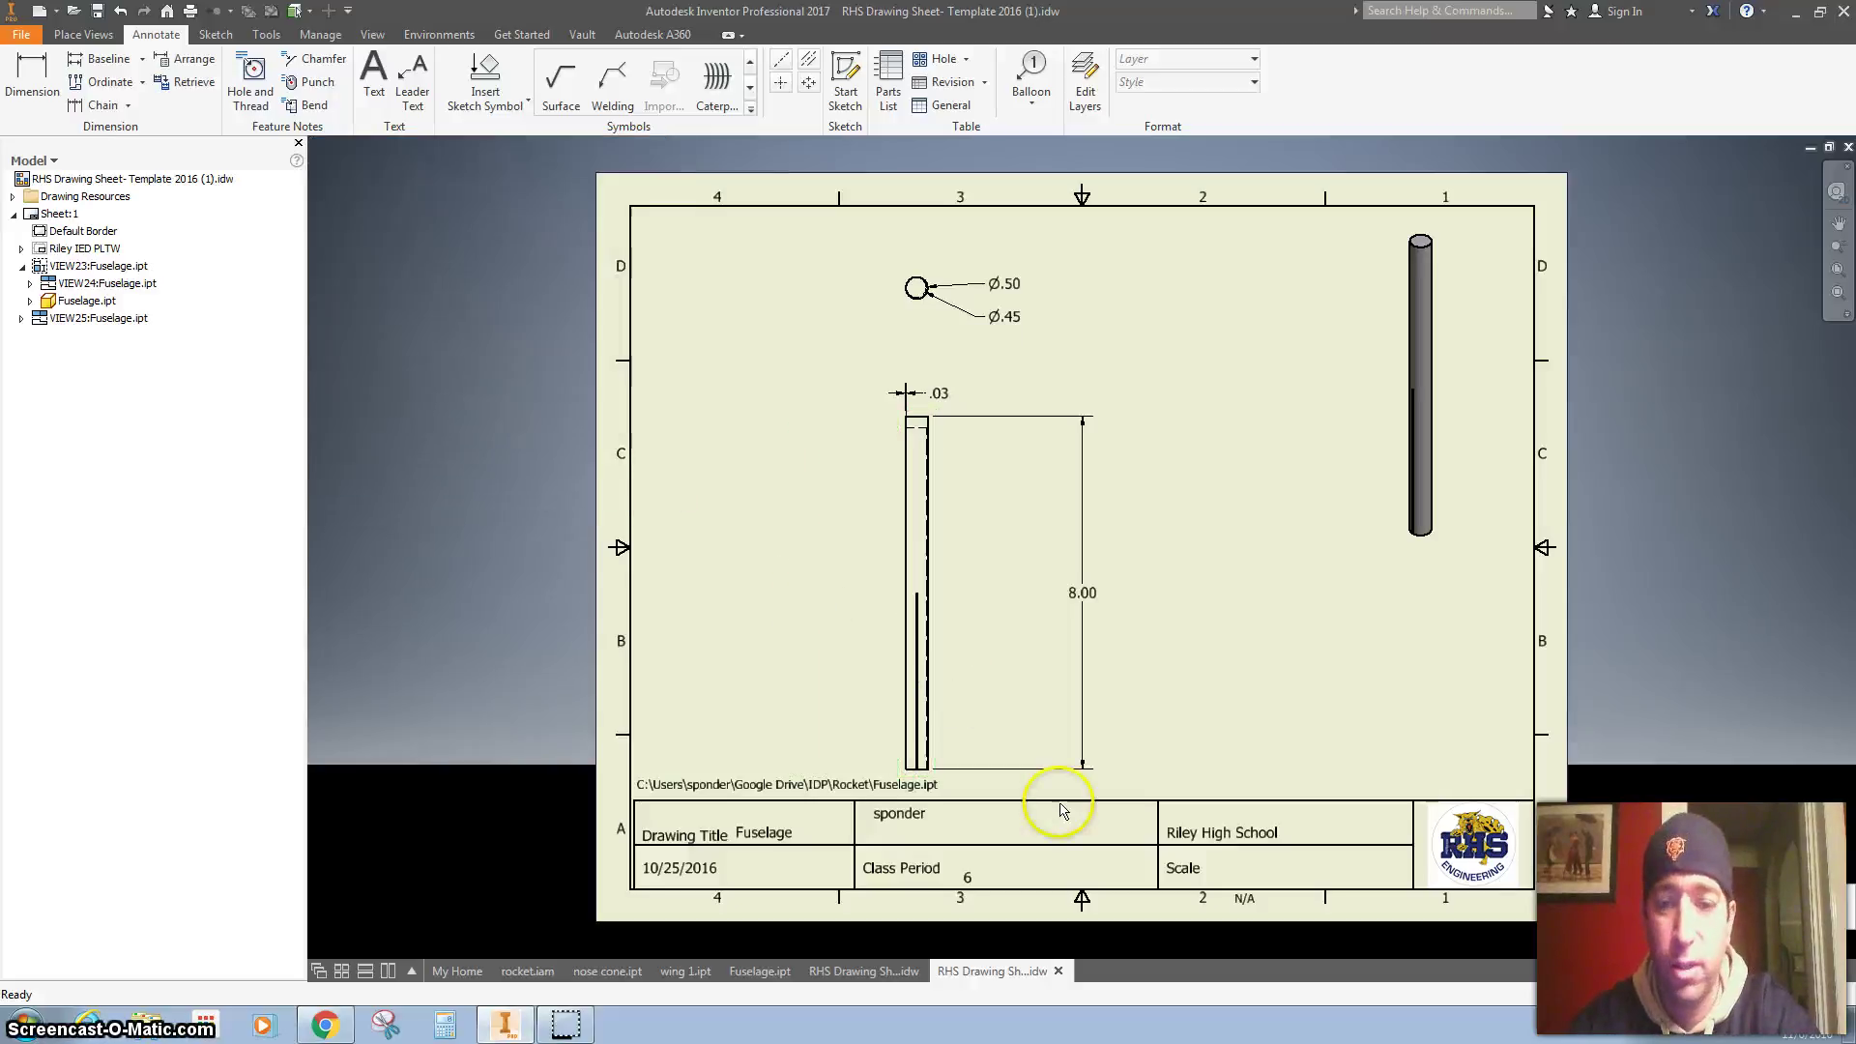
{"action": "left_click", "coordinate": [374, 77]}
{"action": "left_click", "coordinate": [1244, 899]}
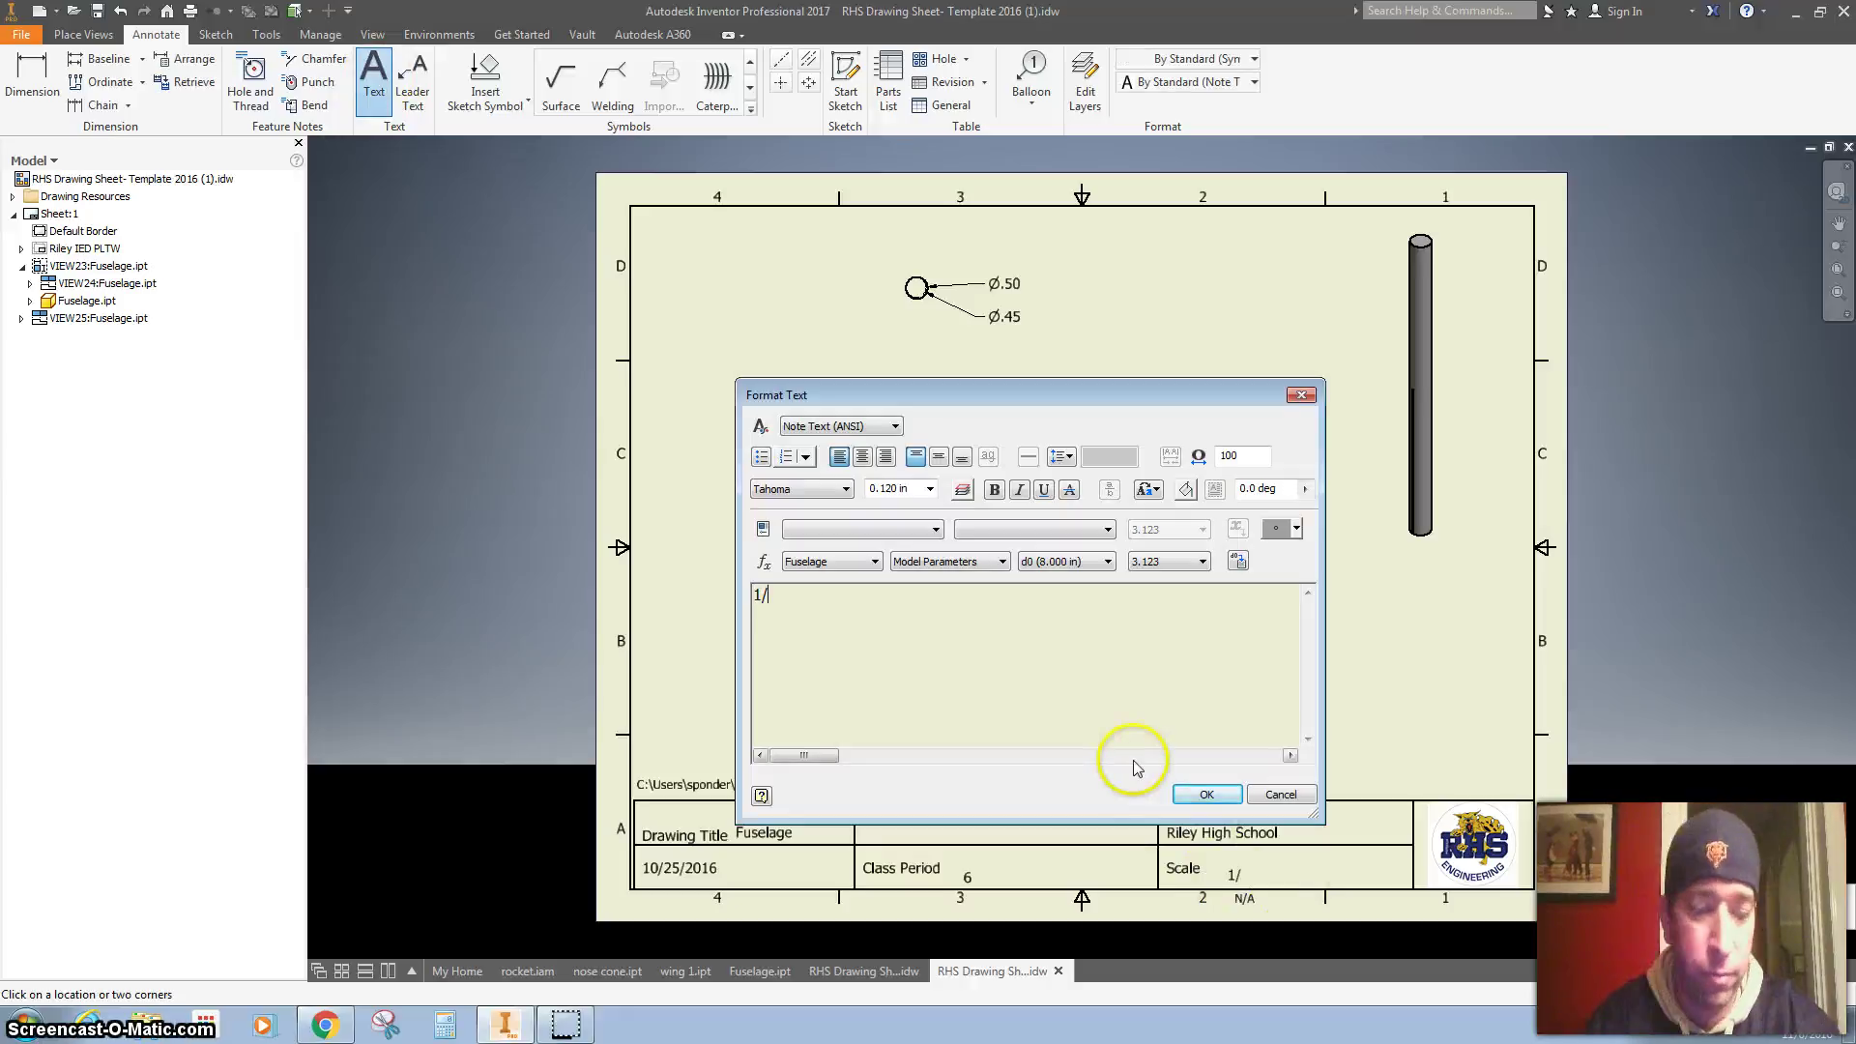
{"action": "left_click", "coordinate": [1207, 794]}
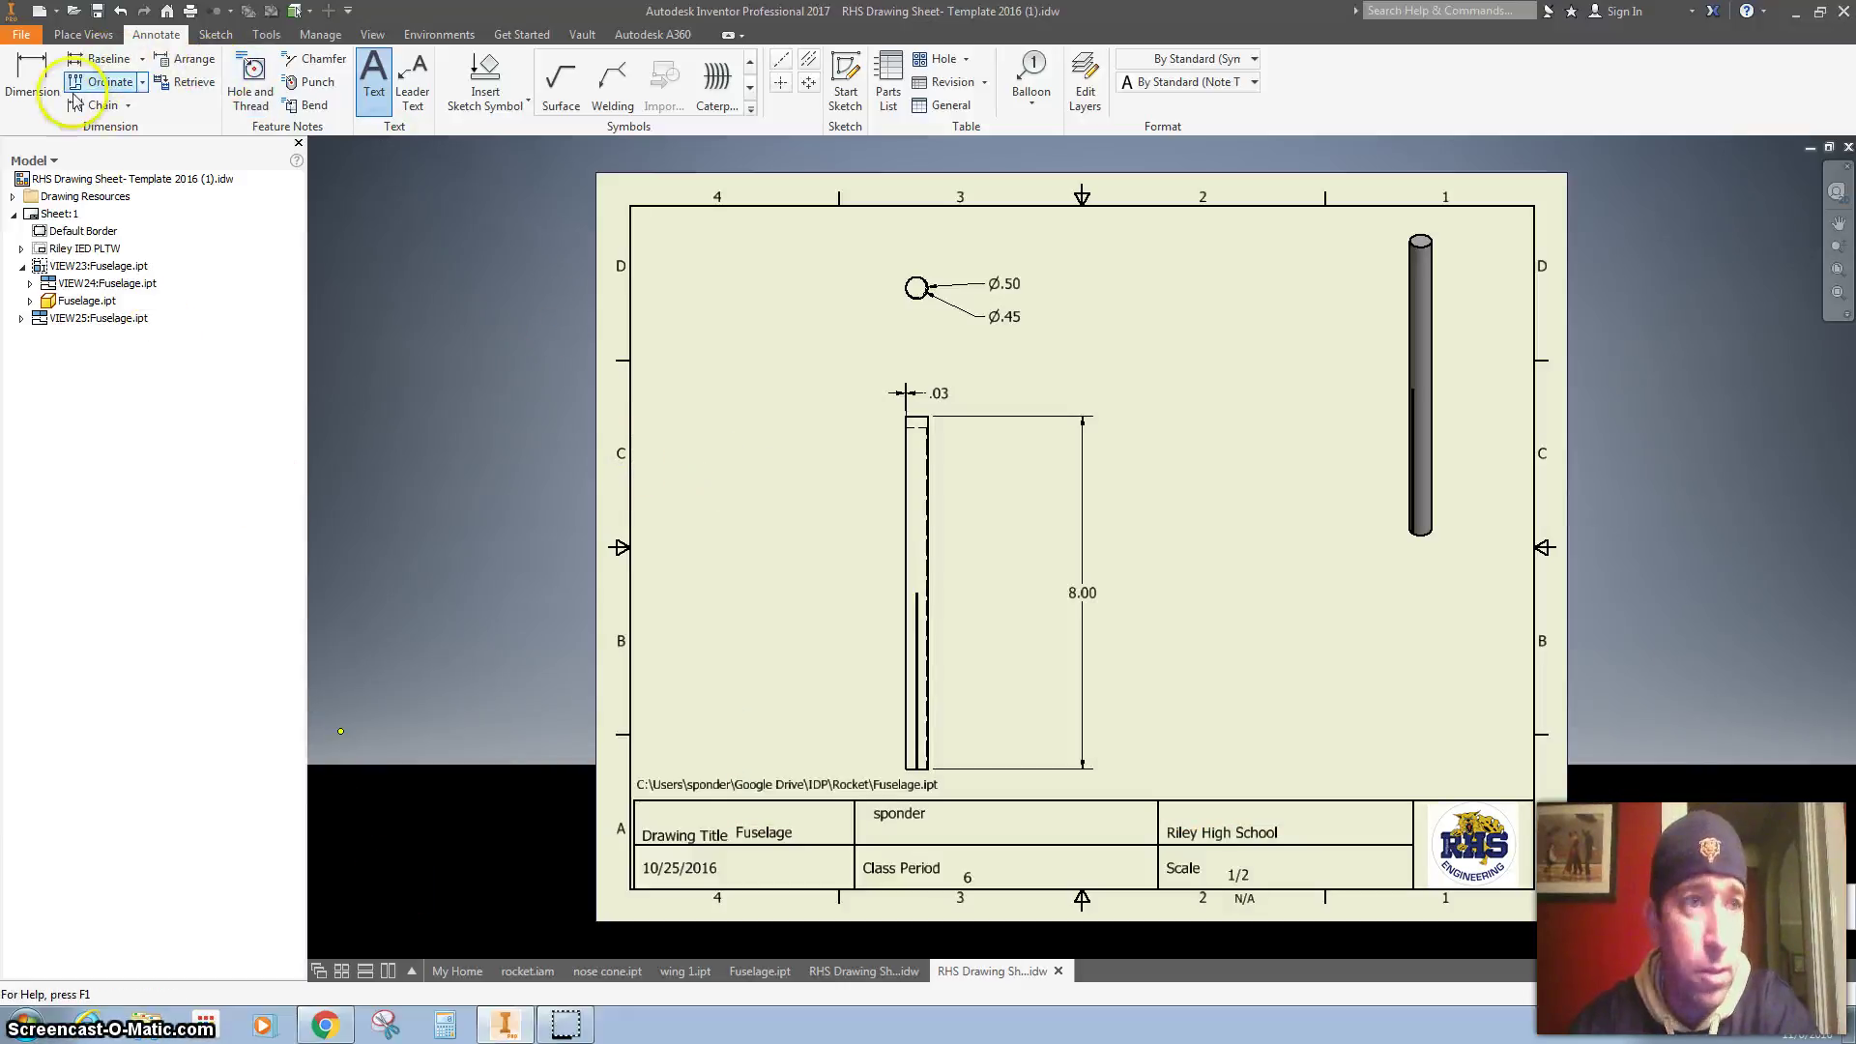
- Save the drawing as 'Fuselage drawing' in the Google Drive > IDP > Rocket folder
{"action": "left_click", "coordinate": [29, 35]}
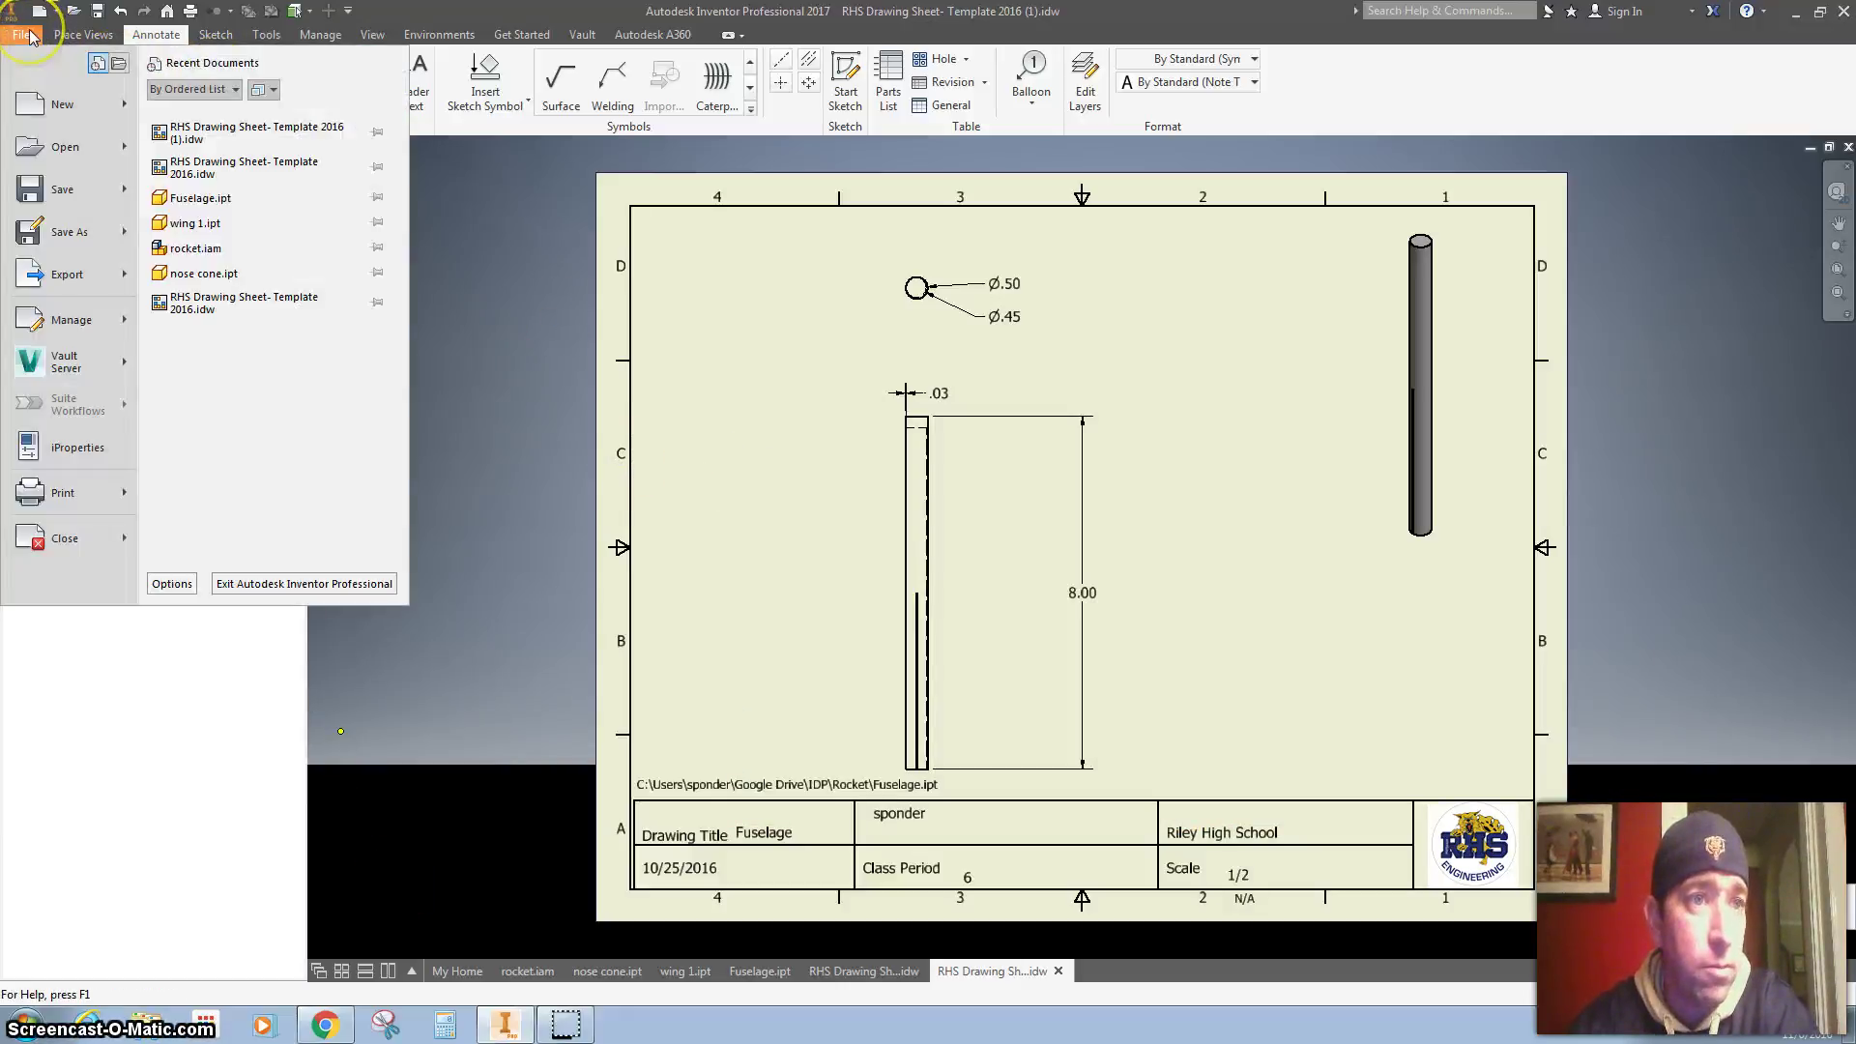
{"action": "left_click", "coordinate": [58, 231]}
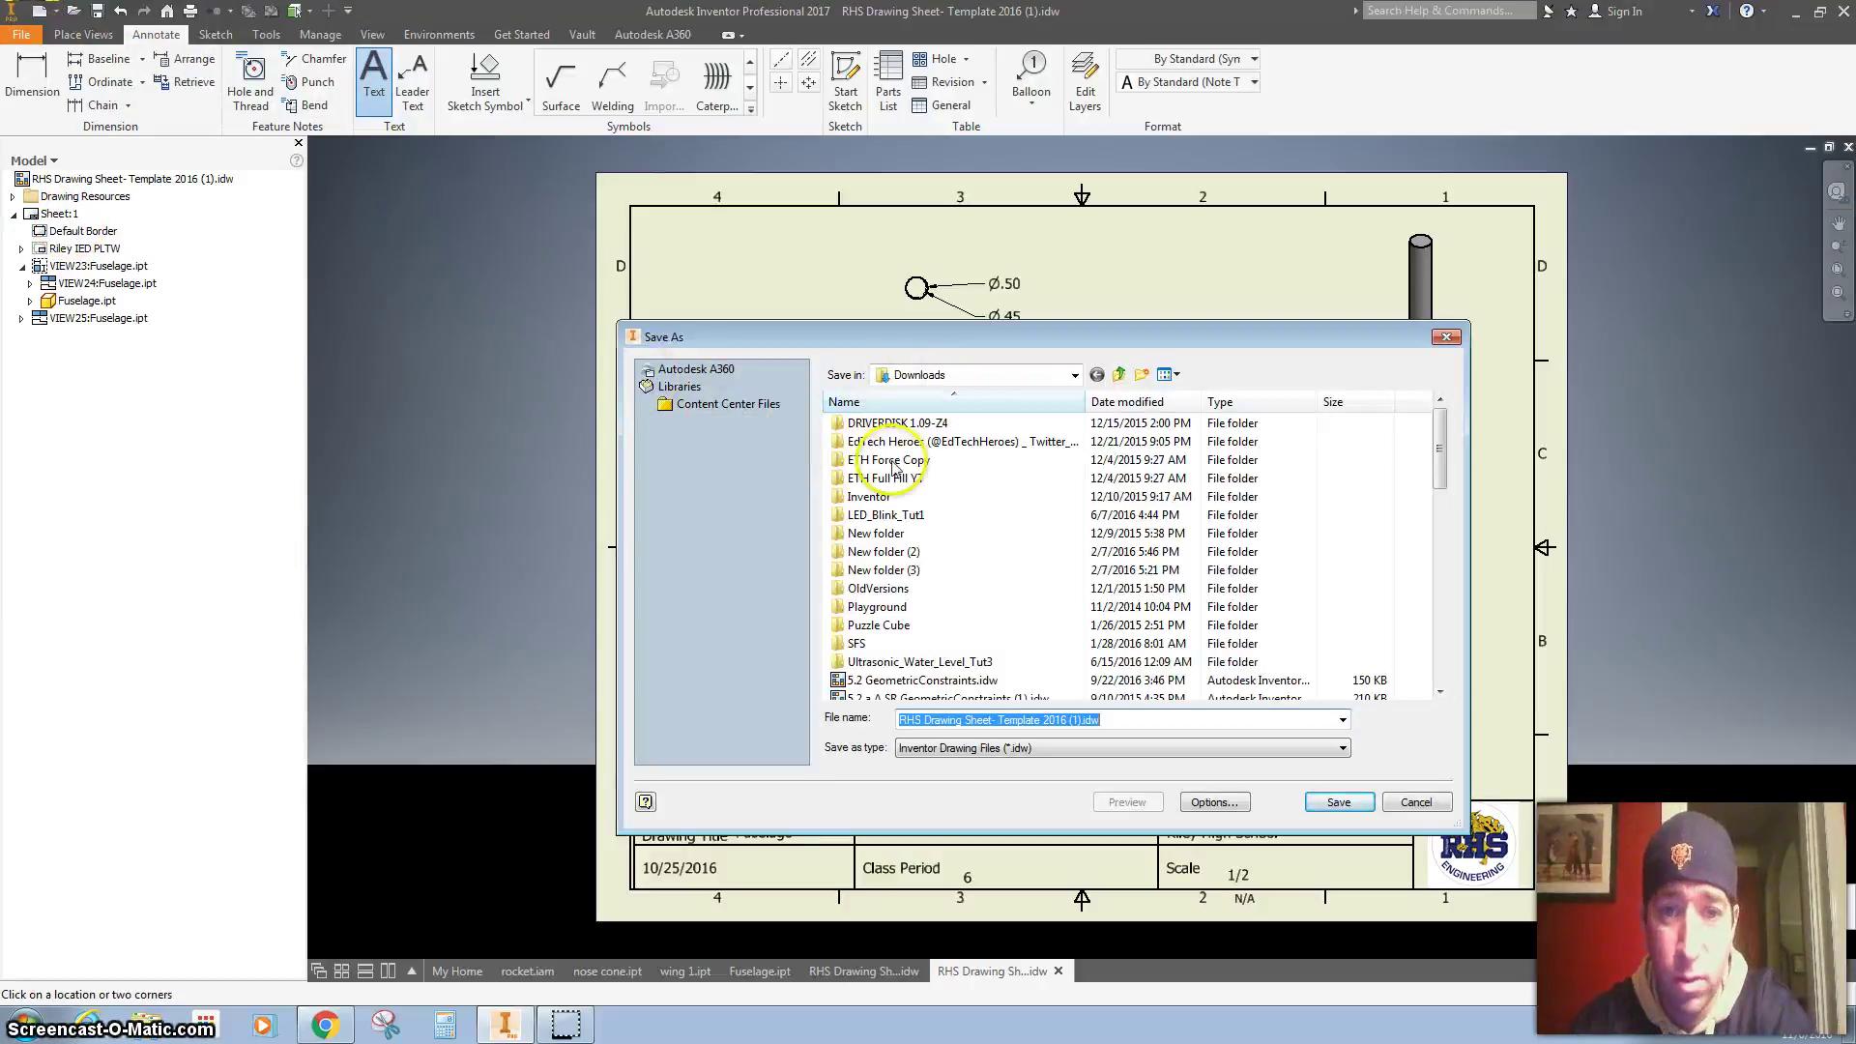
{"action": "left_click", "coordinate": [952, 376]}
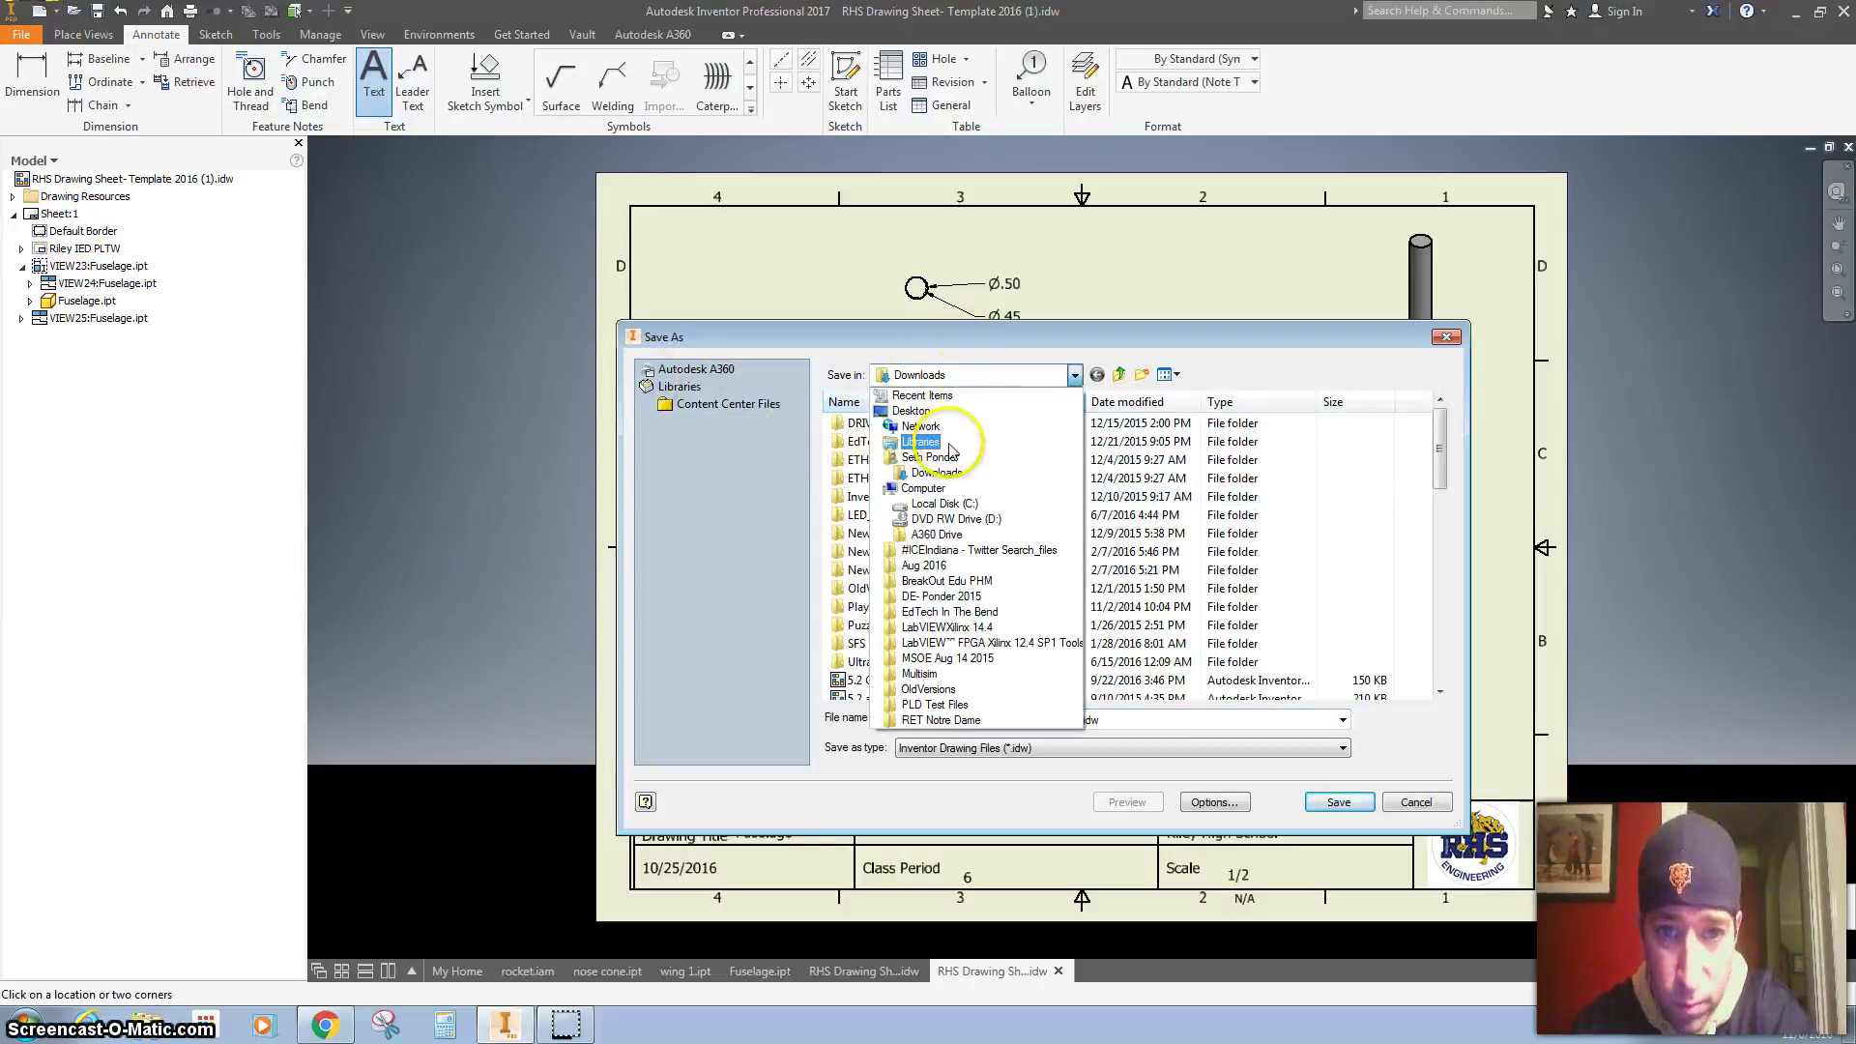
{"action": "left_click", "coordinate": [939, 437]}
{"action": "double_click", "coordinate": [861, 517]}
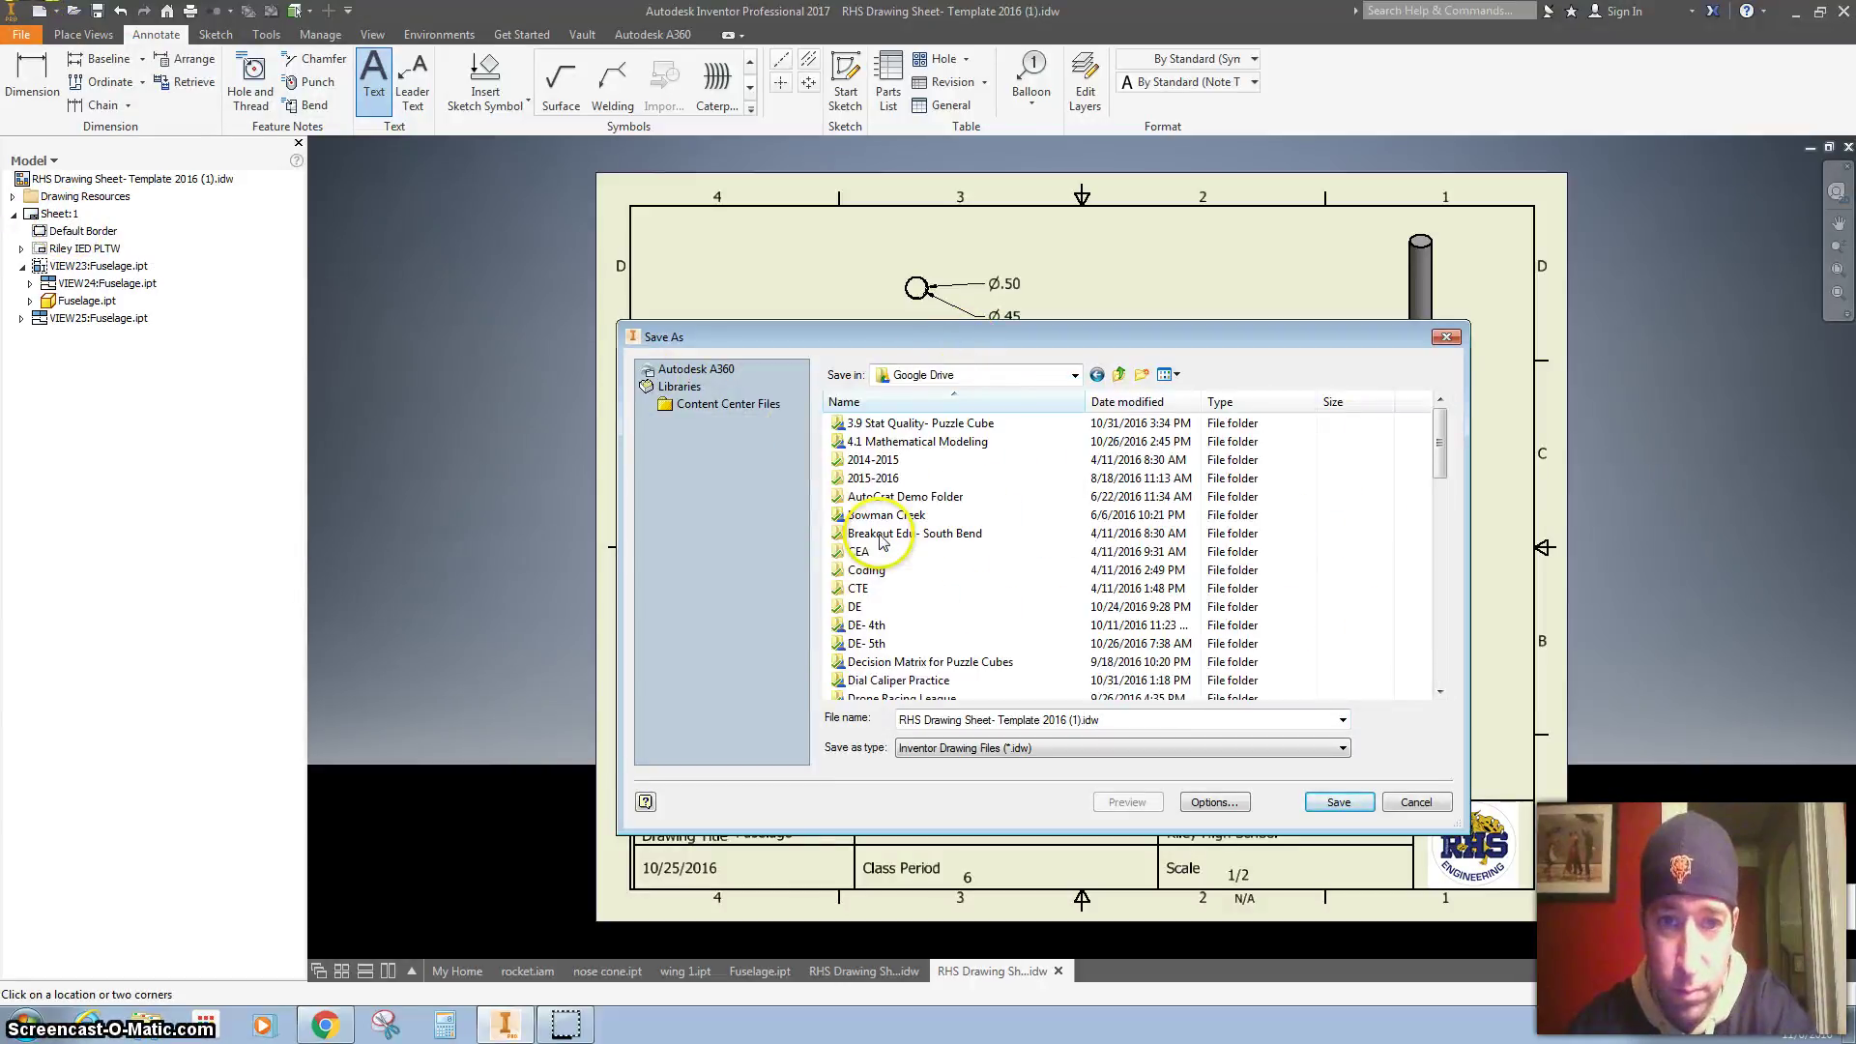
{"action": "scroll", "coordinate": [899, 629], "scroll_direction": "down", "scroll_amount": 4}
{"action": "double_click", "coordinate": [885, 626]}
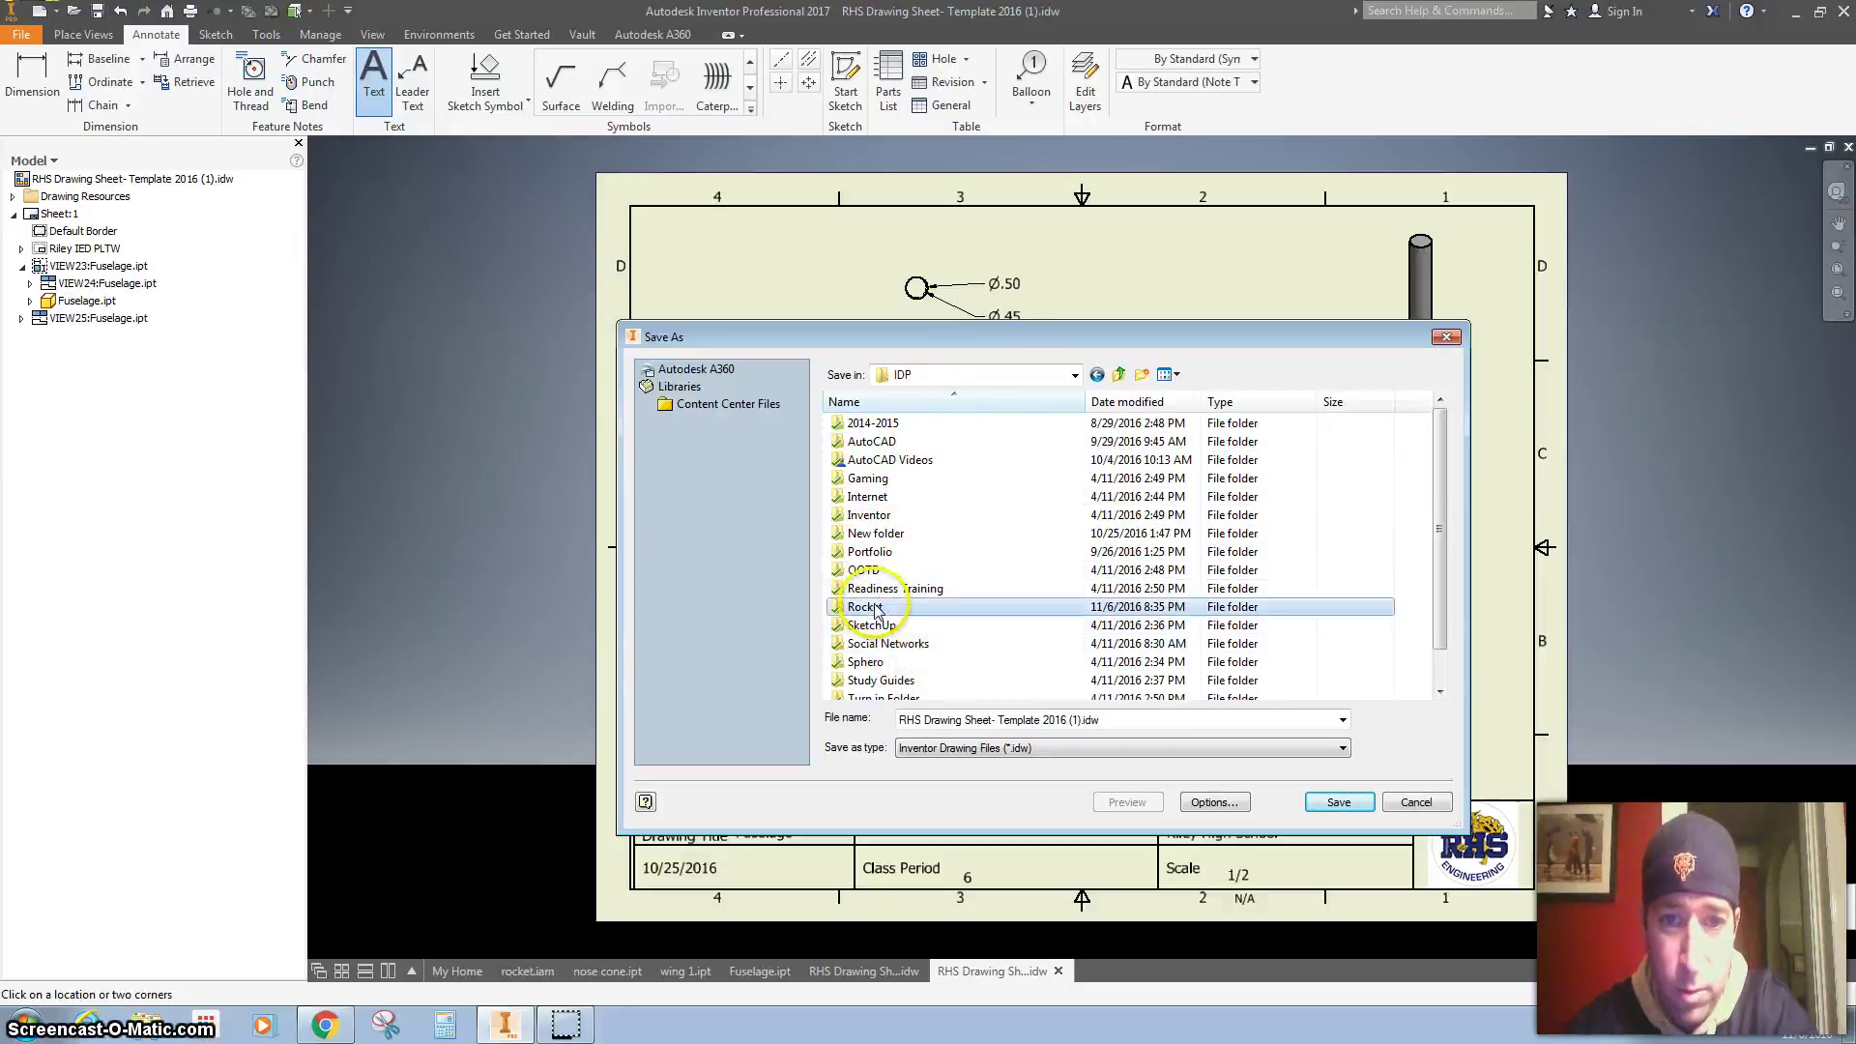
{"action": "double_click", "coordinate": [882, 607]}
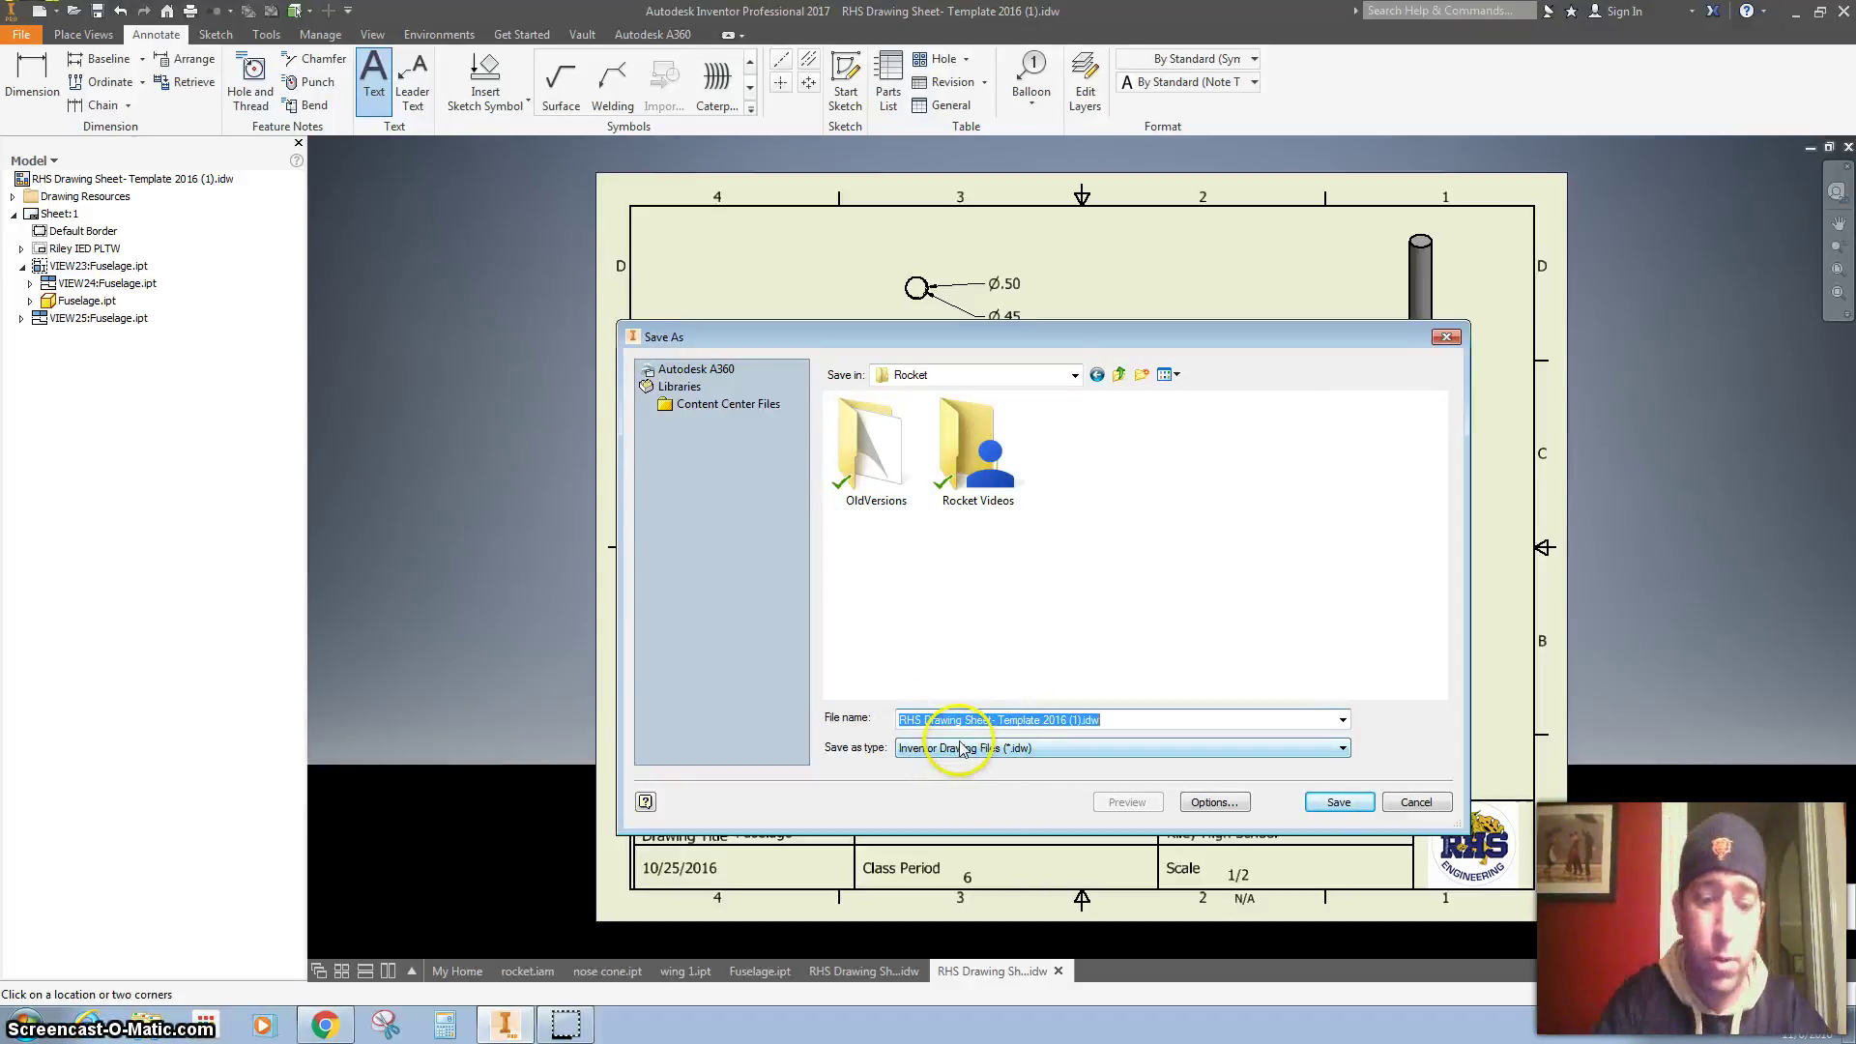
{"action": "type", "text": "Fuselage drawing"}
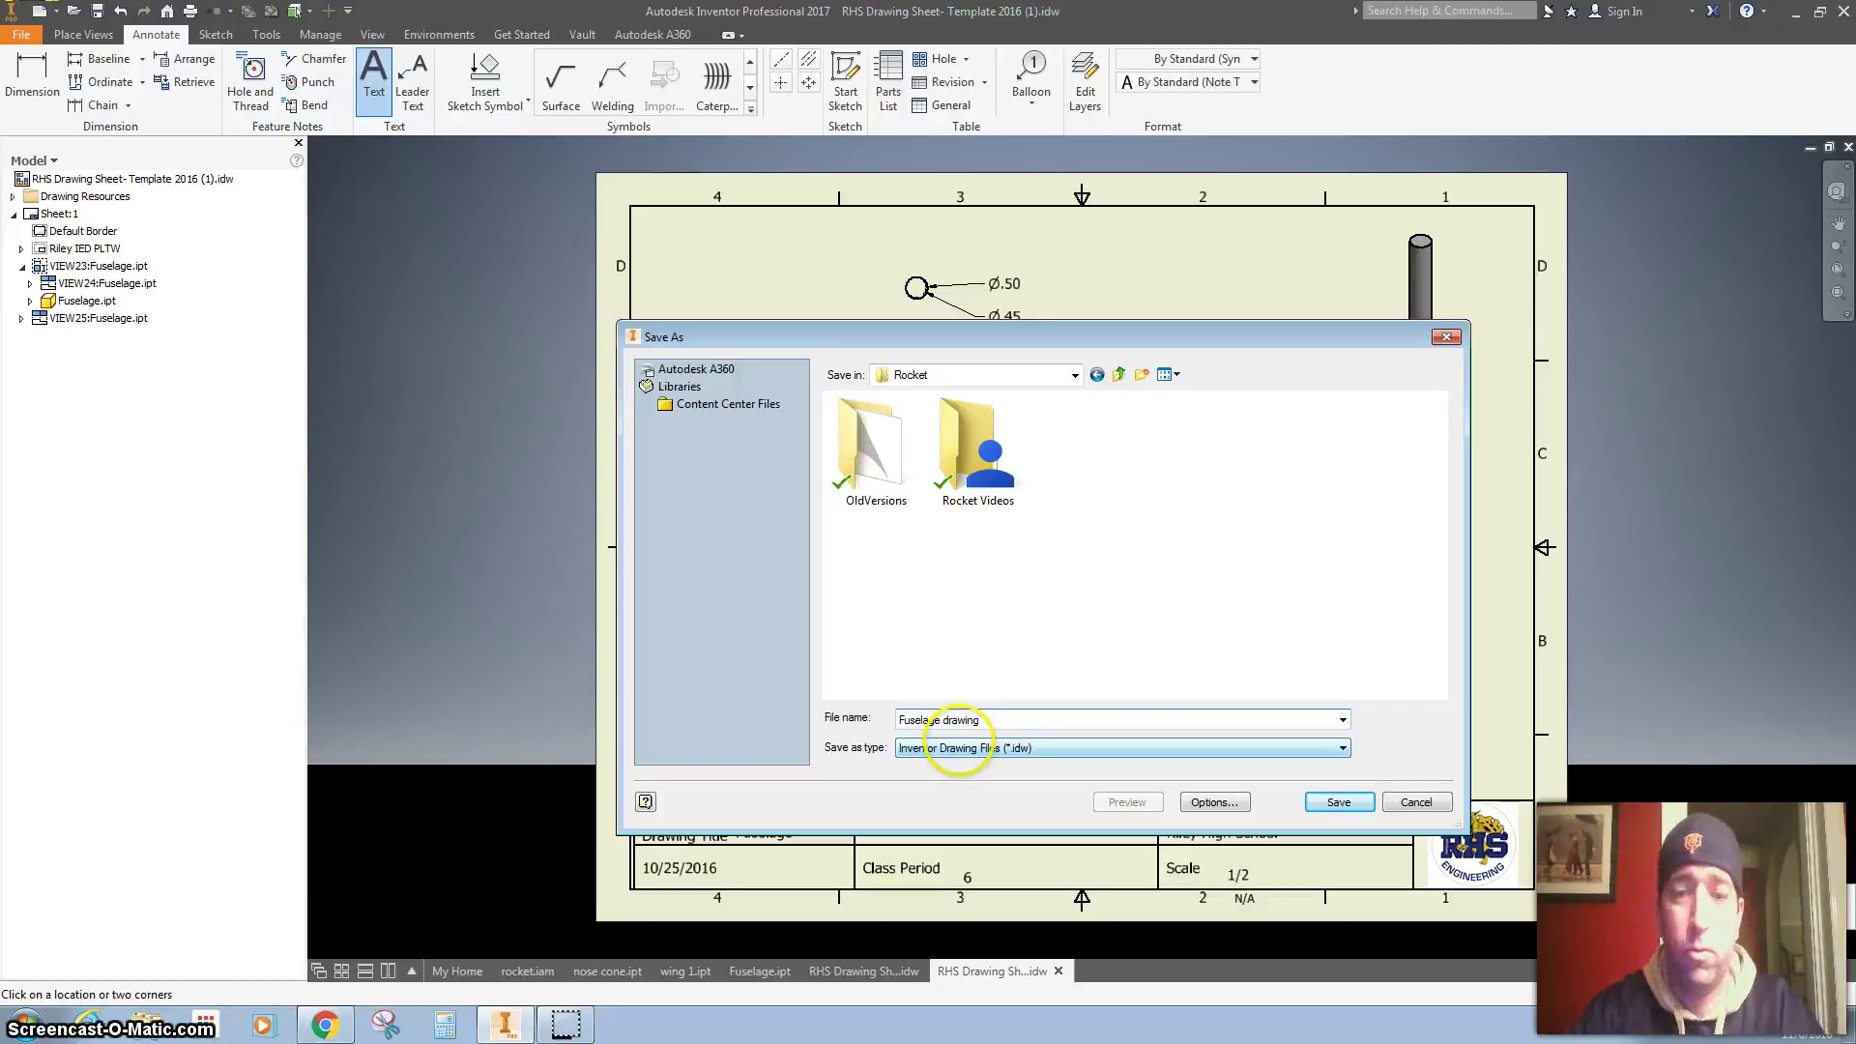
{"action": "left_click", "coordinate": [1352, 805]}
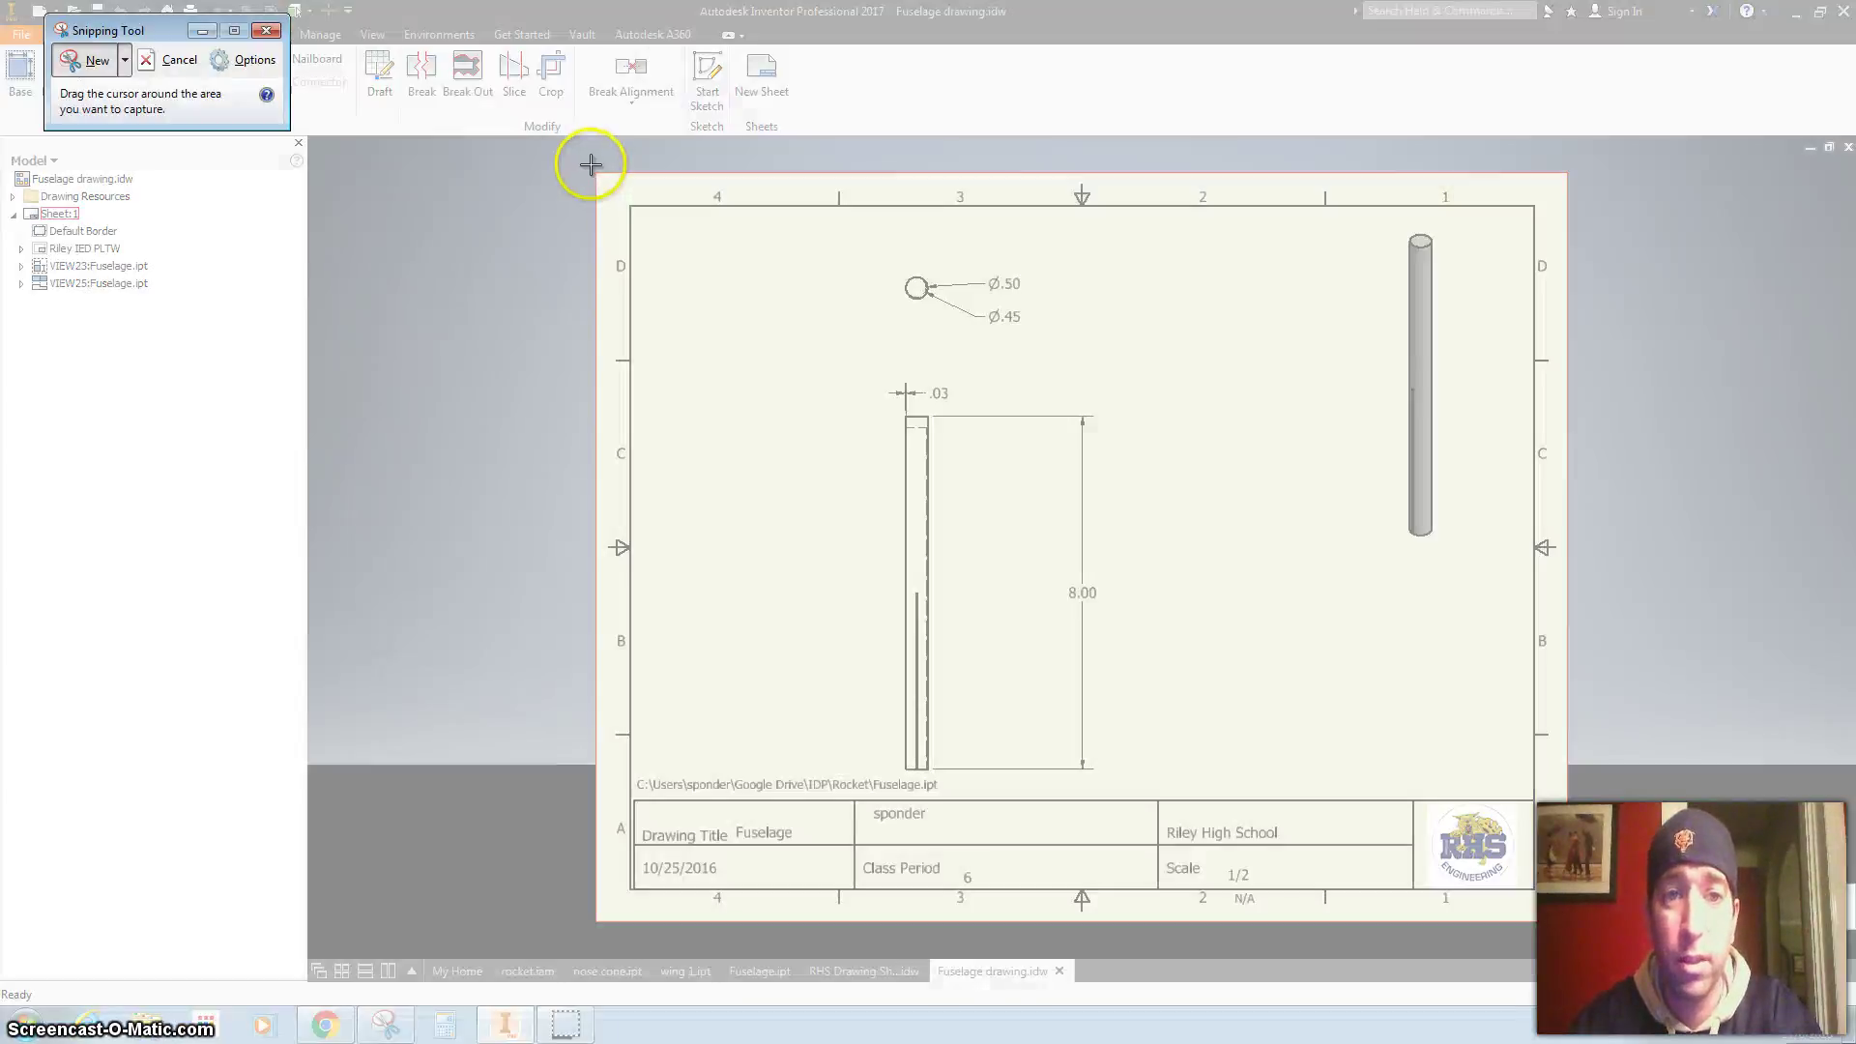
- Snip the whole fuselage drawing sheet, including dimensions and title block
{"action": "left_click_drag", "start_coordinate": [592, 166], "coordinate": [1568, 931]}
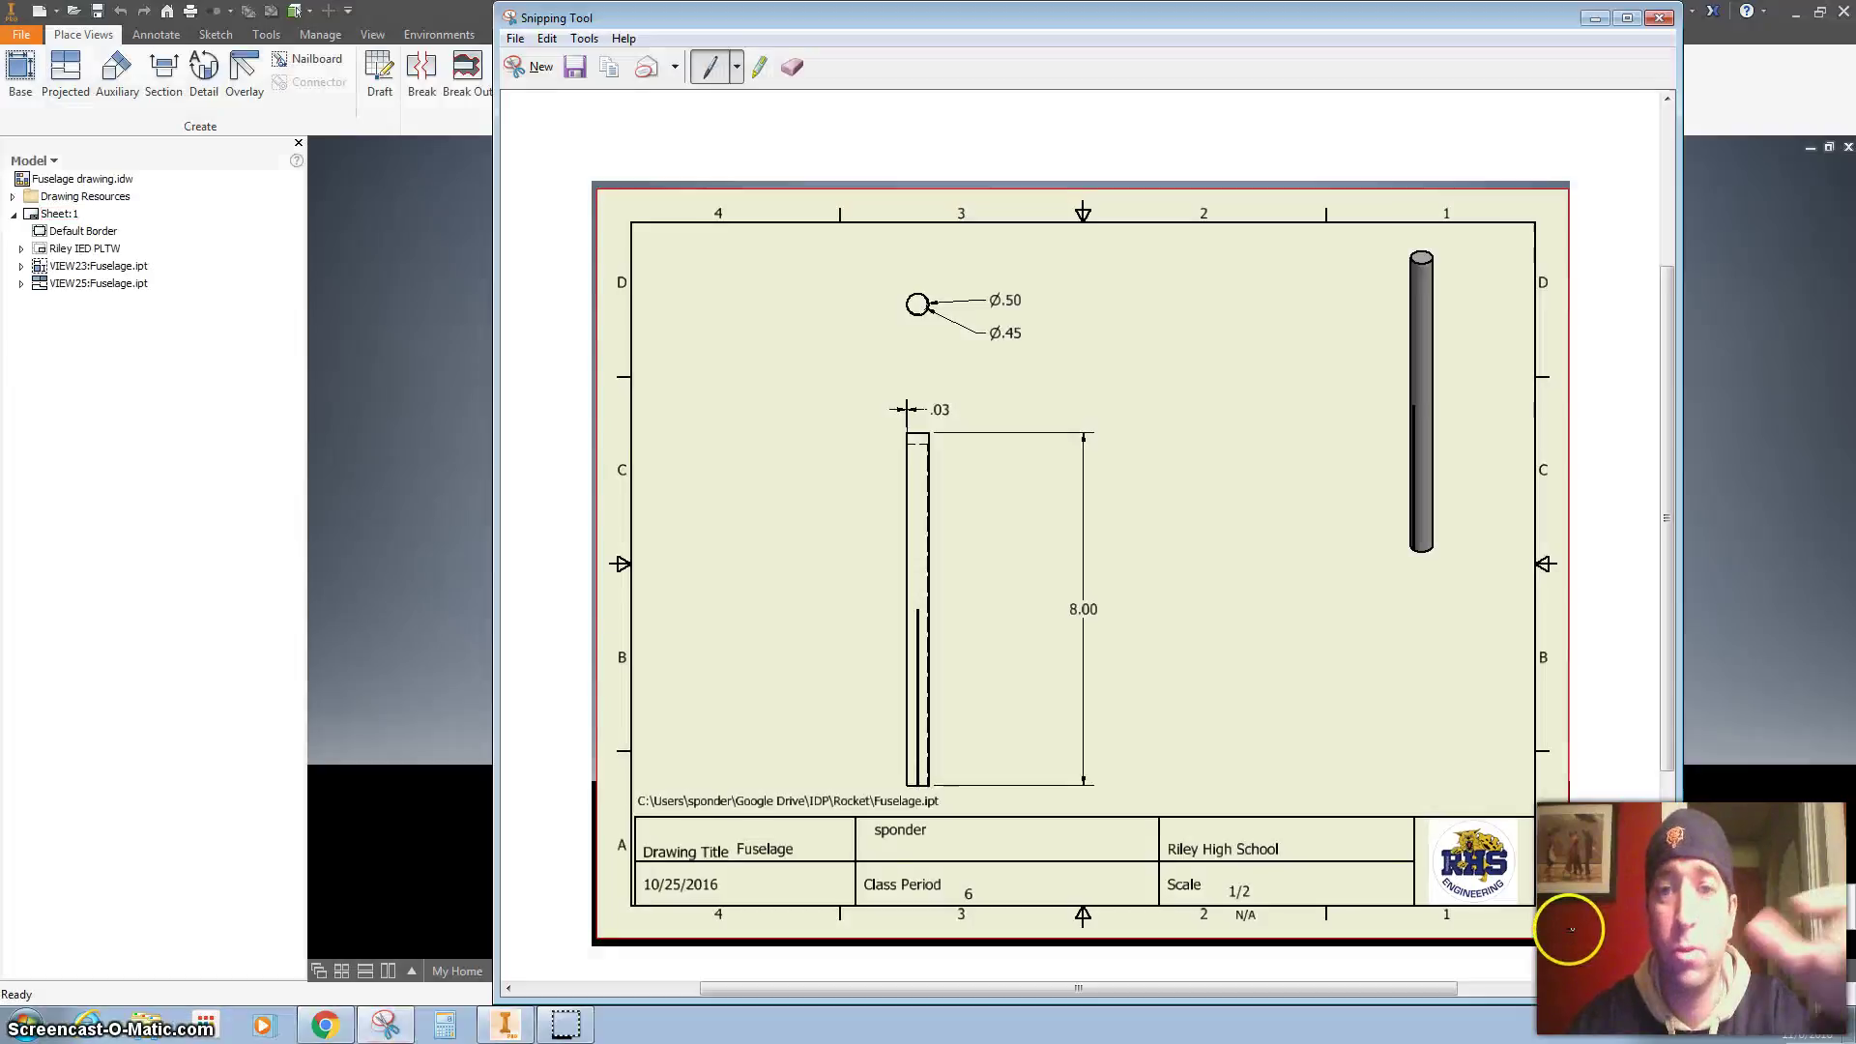